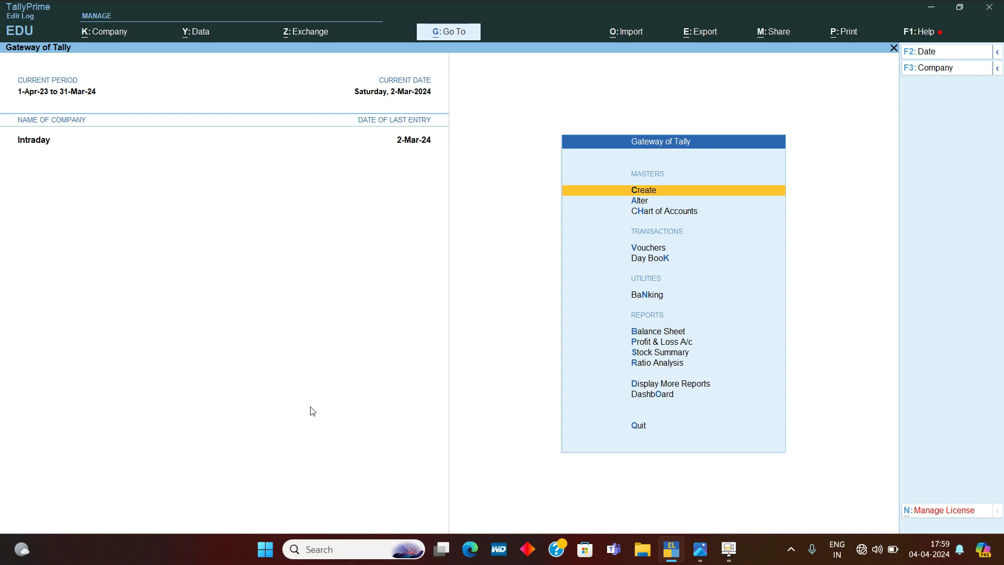
# Switch to the broker statement image and examine every column from the scrip names across to the grand total.
pyautogui.hotkey('alt', 'Tab')
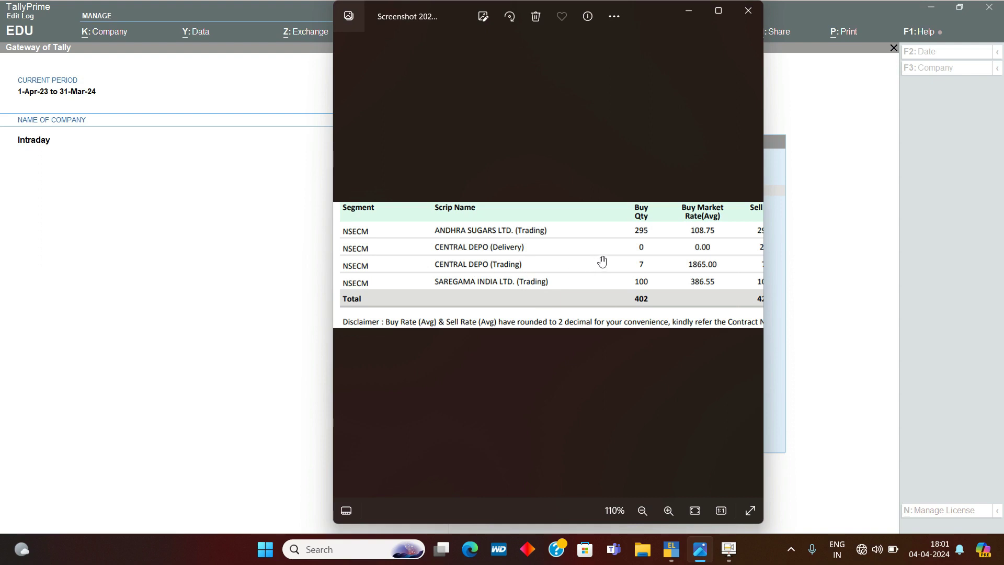
pyautogui.moveTo(602, 261); pyautogui.dragTo(563, 266)
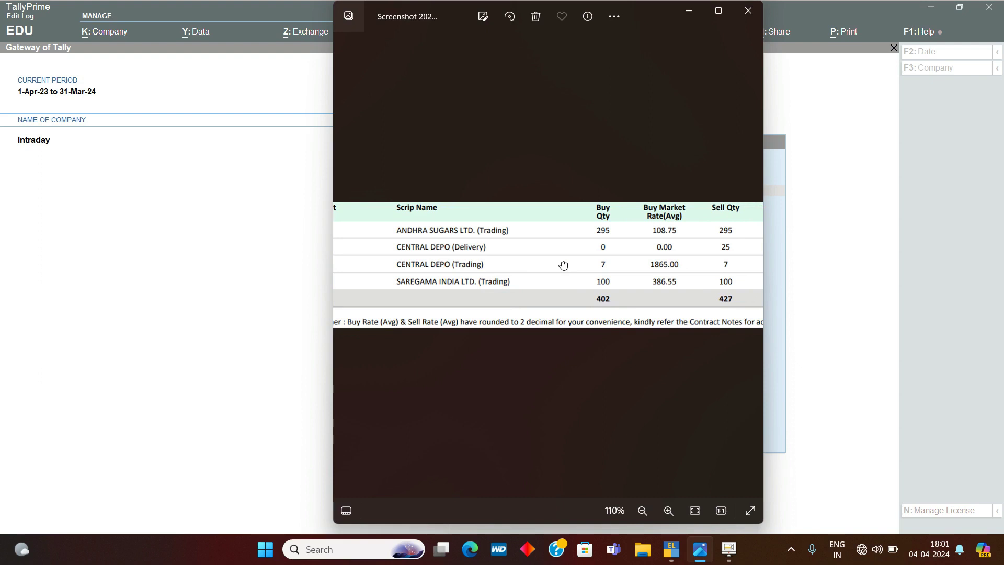
pyautogui.moveTo(563, 265); pyautogui.dragTo(516, 269)
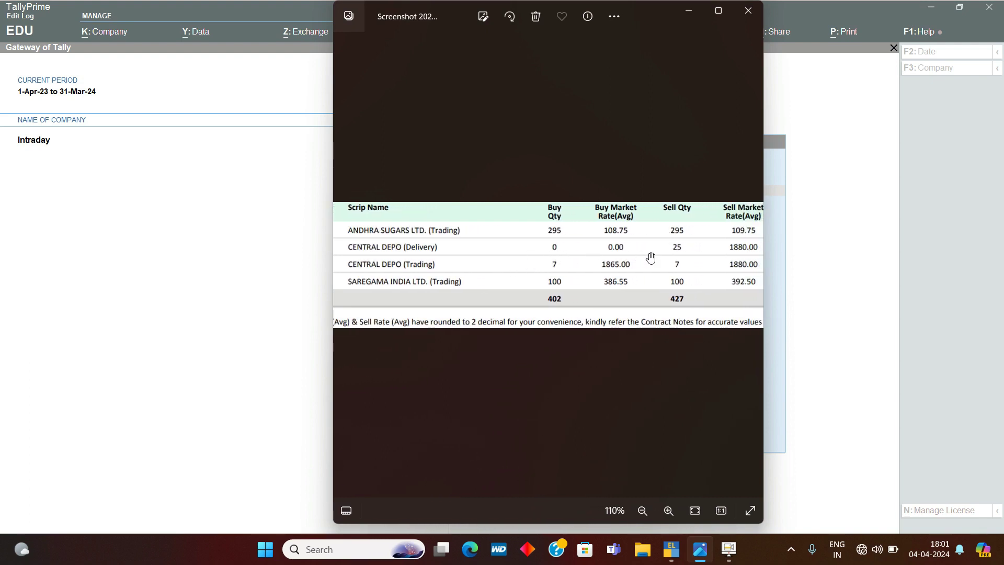
pyautogui.moveTo(649, 257); pyautogui.dragTo(546, 261)
pyautogui.moveTo(631, 255); pyautogui.dragTo(530, 258)
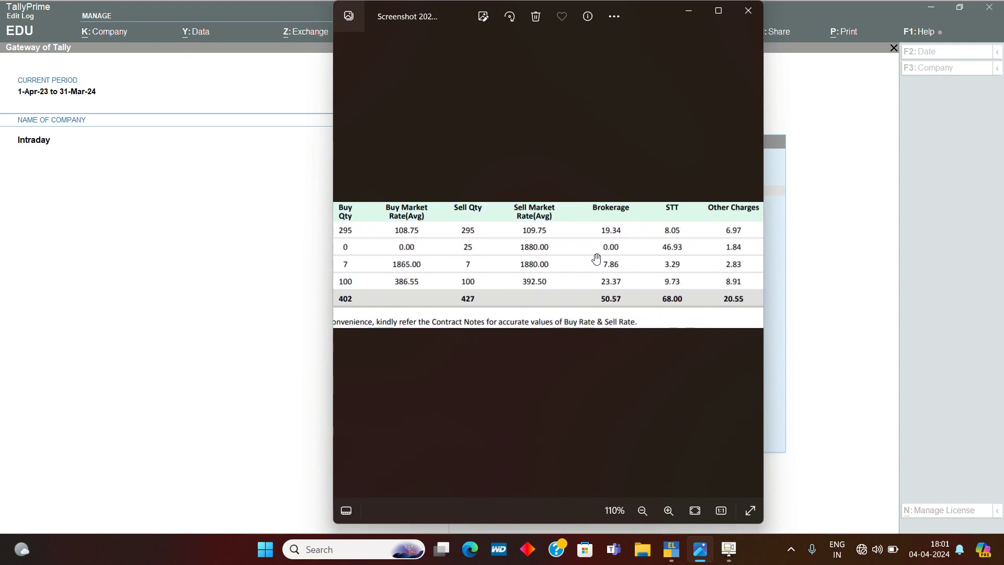
pyautogui.moveTo(596, 259); pyautogui.dragTo(504, 259)
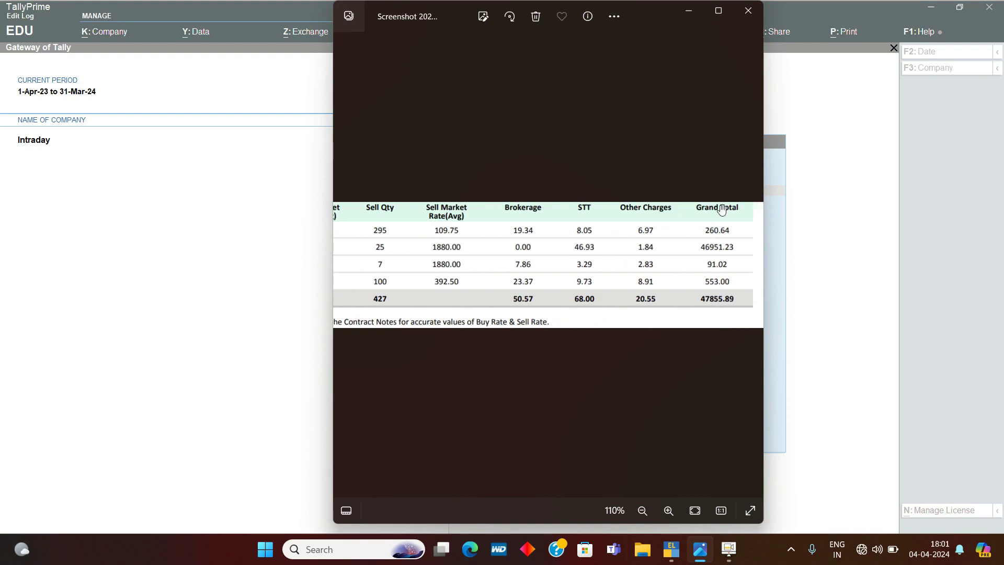
pyautogui.moveTo(468, 280); pyautogui.dragTo(498, 283)
pyautogui.moveTo(261, 262); pyautogui.dragTo(512, 276)
pyautogui.moveTo(621, 270); pyautogui.dragTo(483, 274)
# Compare the buy and sell quantities, market rates and charges of each scrip in the statement.
pyautogui.hscroll(-2, 478, 261)
pyautogui.hscroll(-6, 479, 262)
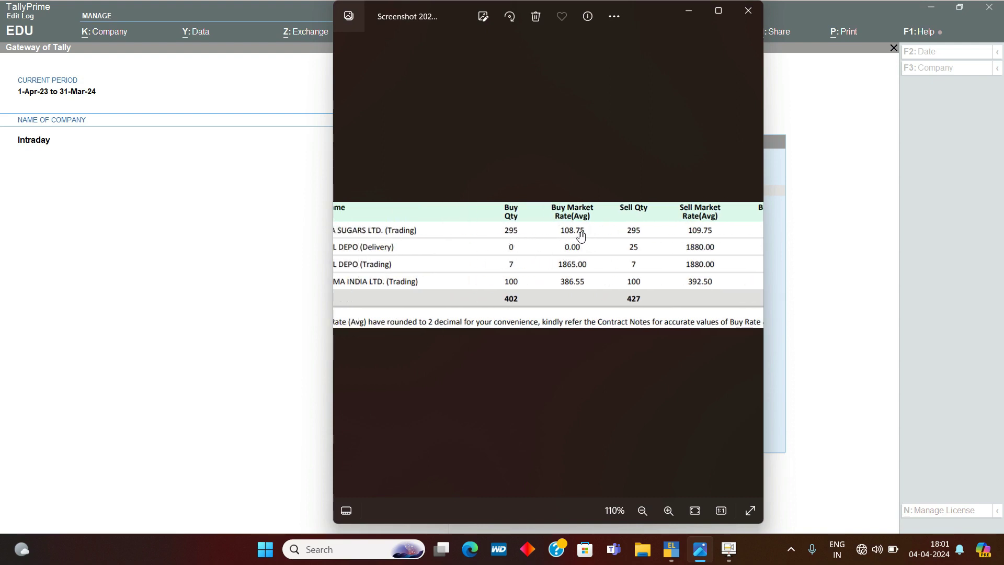
pyautogui.hscroll(4, 575, 240)
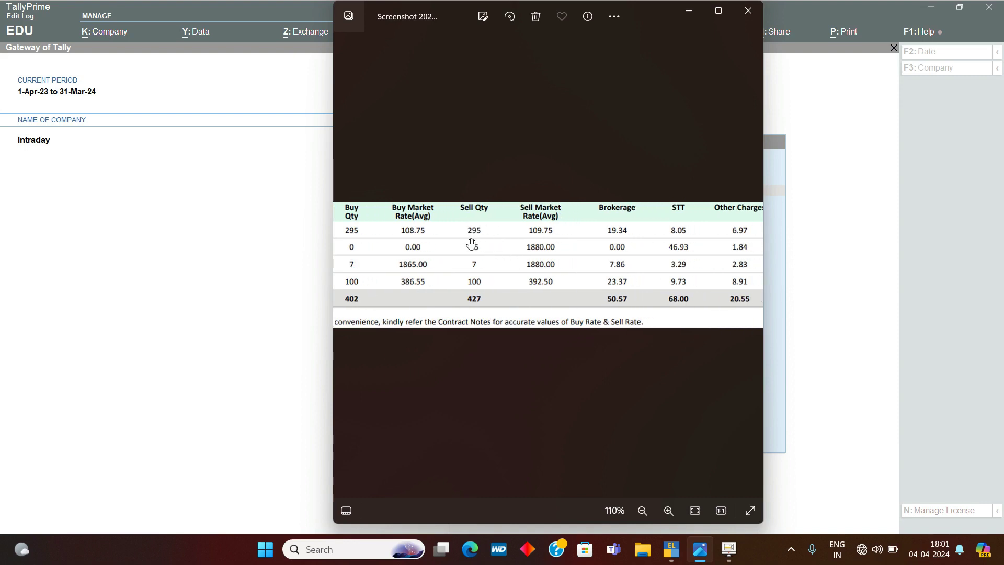
pyautogui.moveTo(580, 255); pyautogui.dragTo(469, 272)
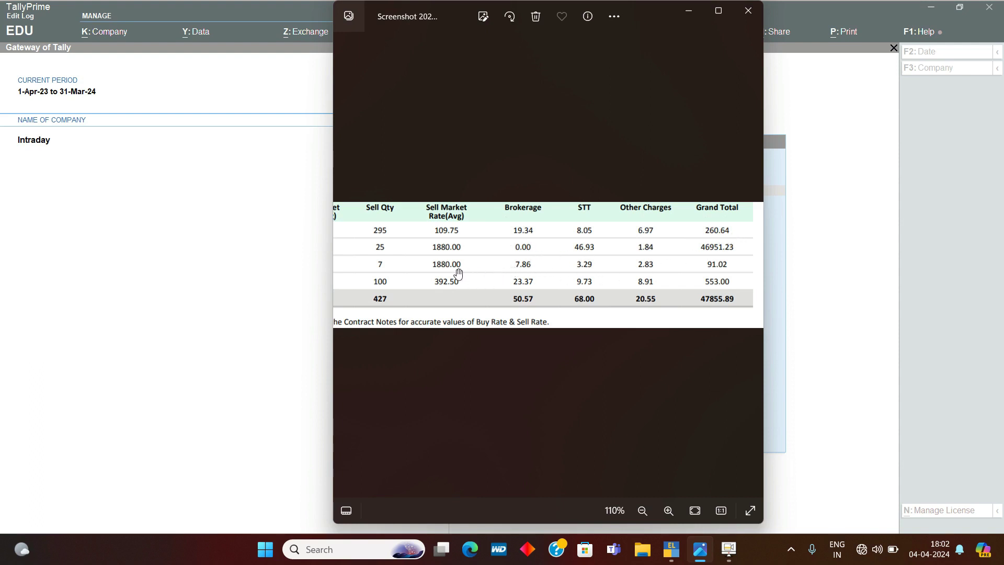
pyautogui.hscroll(-6, 458, 273)
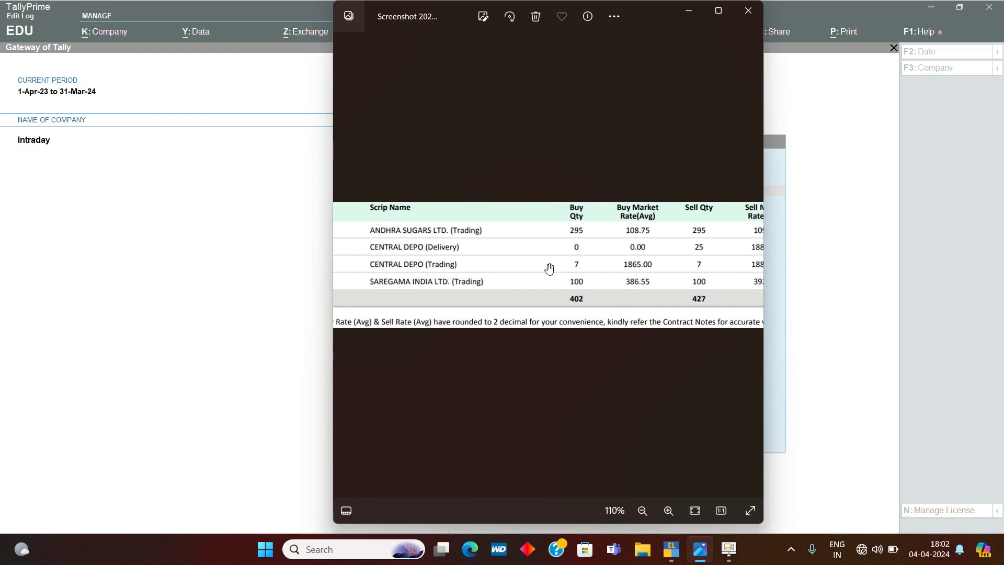
pyautogui.hscroll(6, 565, 269)
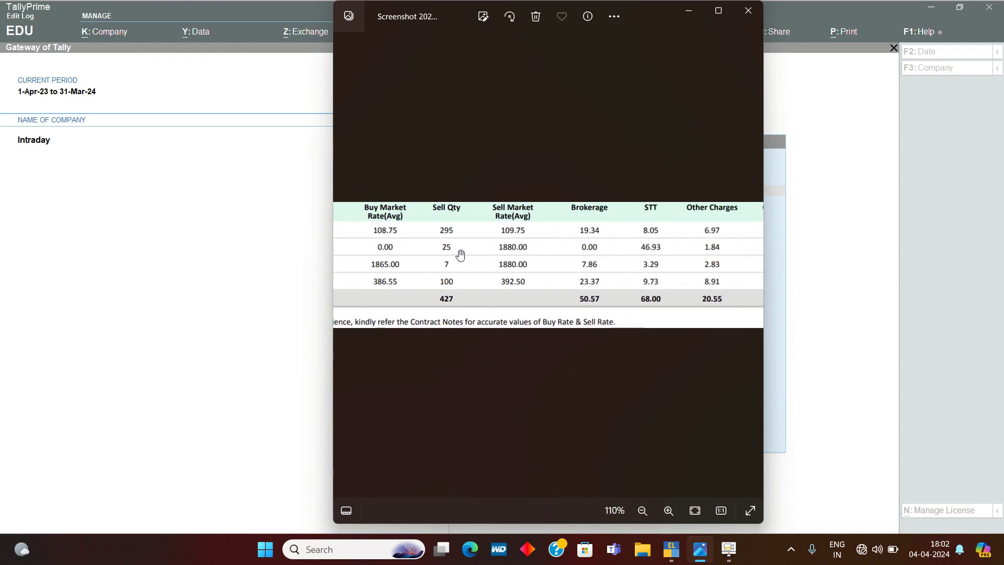
pyautogui.hscroll(1, 460, 255)
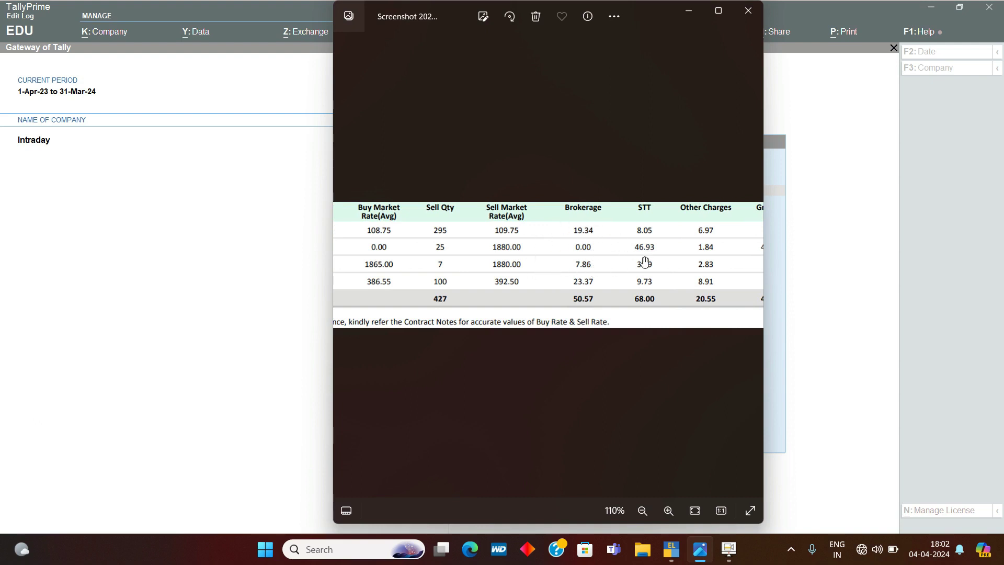
pyautogui.moveTo(617, 266); pyautogui.dragTo(567, 269)
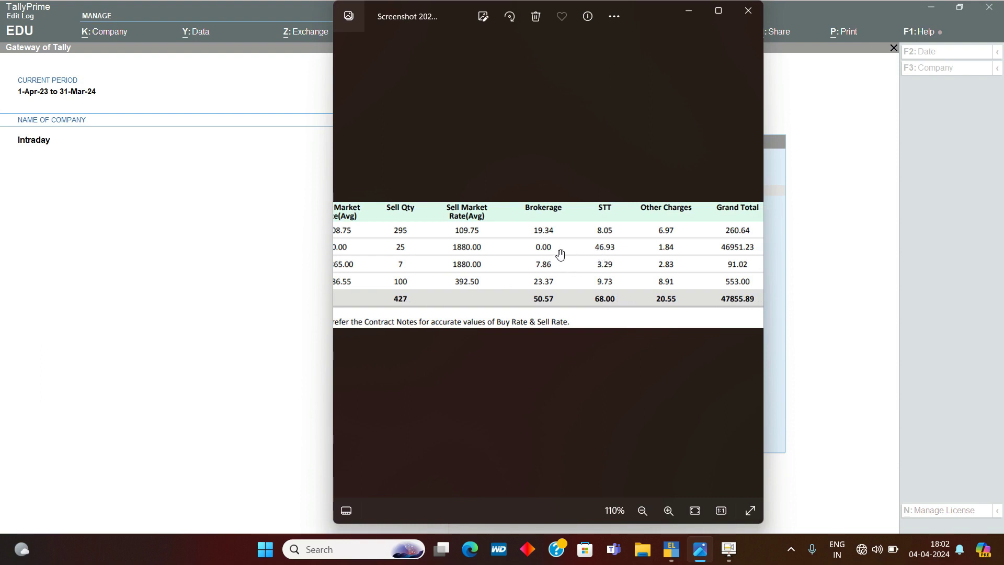
# Examine the CENTRAL DEPO delivery row against the trading rows, including their grand totals.
pyautogui.moveTo(475, 258); pyautogui.dragTo(668, 258)
pyautogui.hscroll(-5, 495, 262)
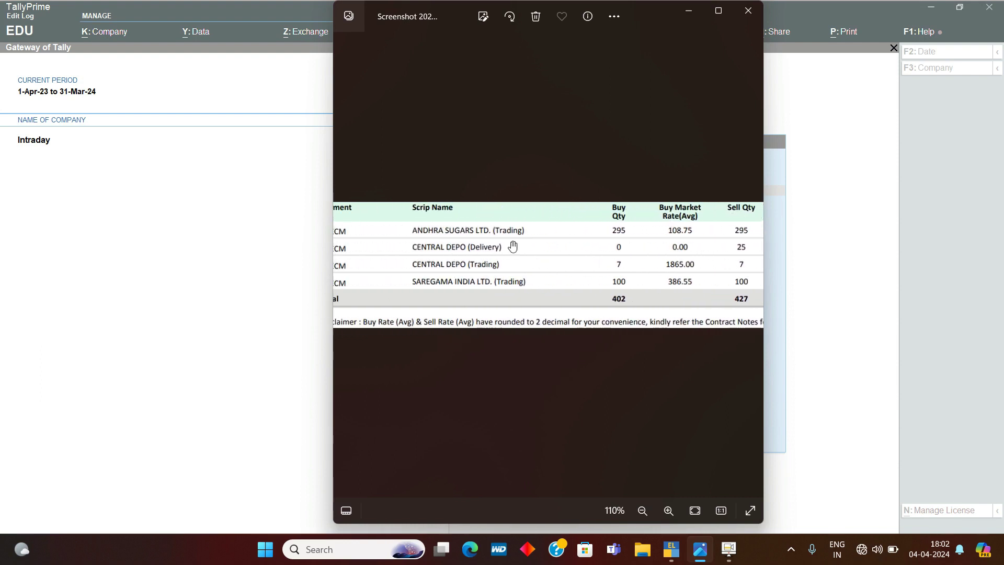
pyautogui.moveTo(567, 263); pyautogui.dragTo(461, 270)
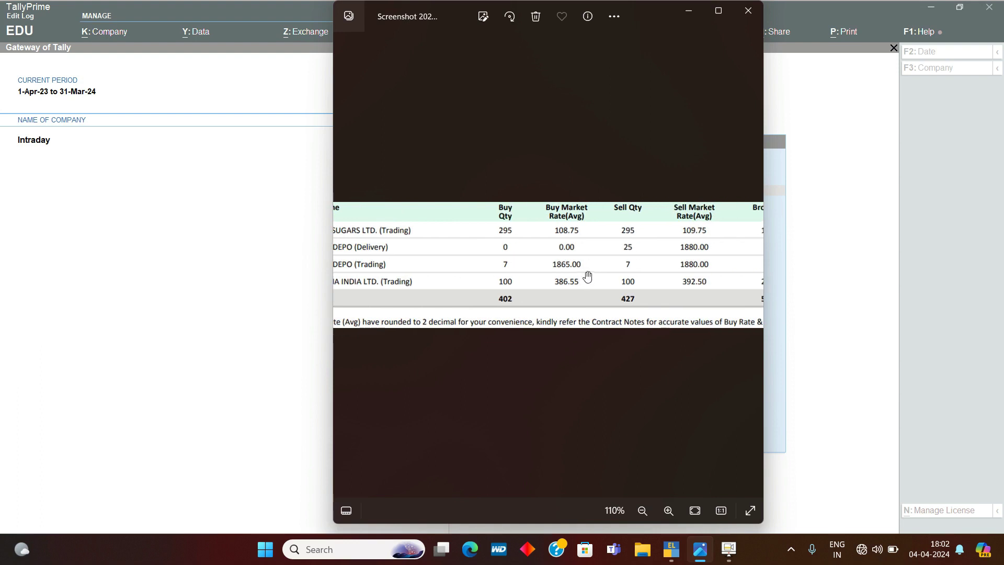
pyautogui.moveTo(587, 276); pyautogui.dragTo(465, 280)
pyautogui.moveTo(569, 267); pyautogui.dragTo(527, 266)
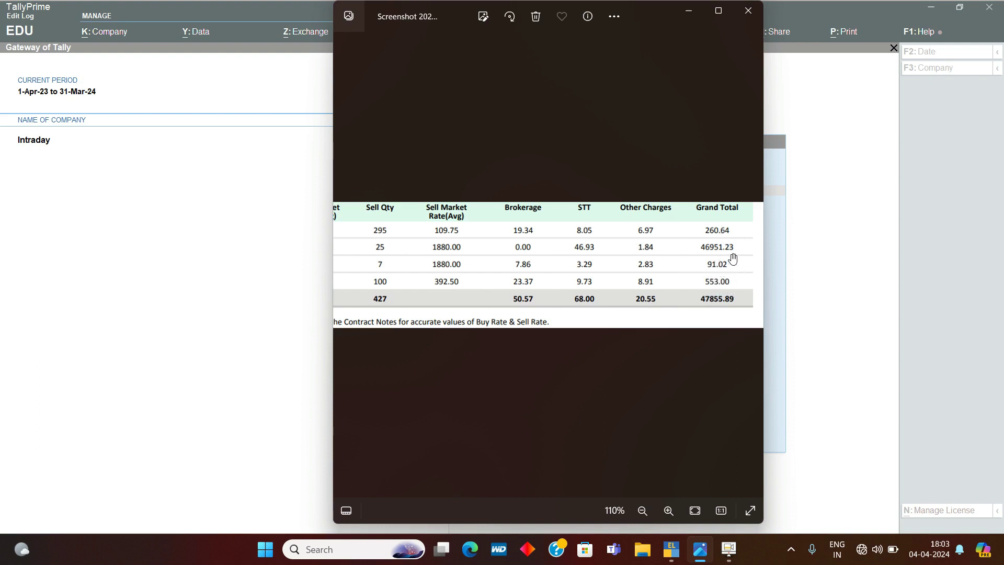
pyautogui.hscroll(-10, 575, 259)
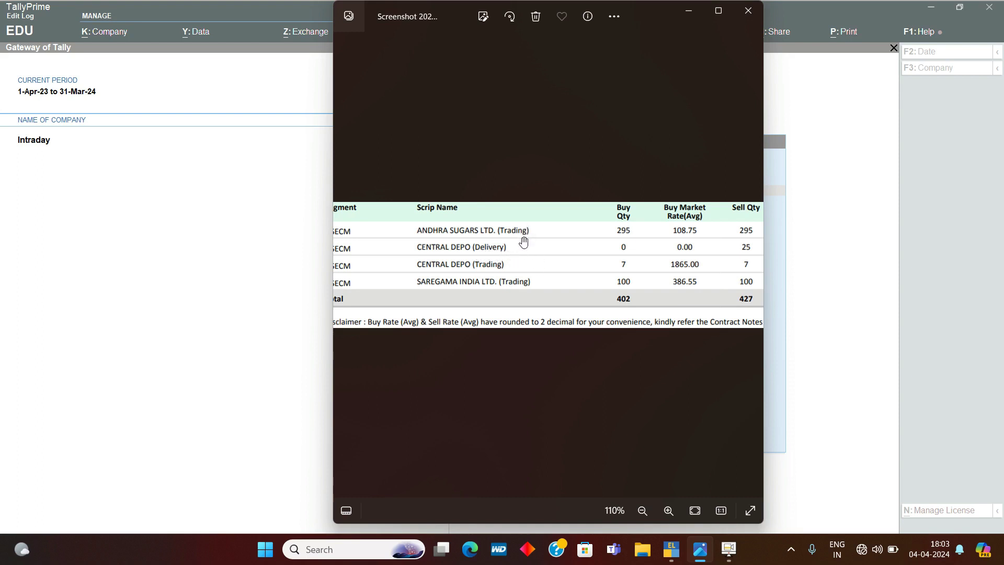
pyautogui.hscroll(7, 536, 272)
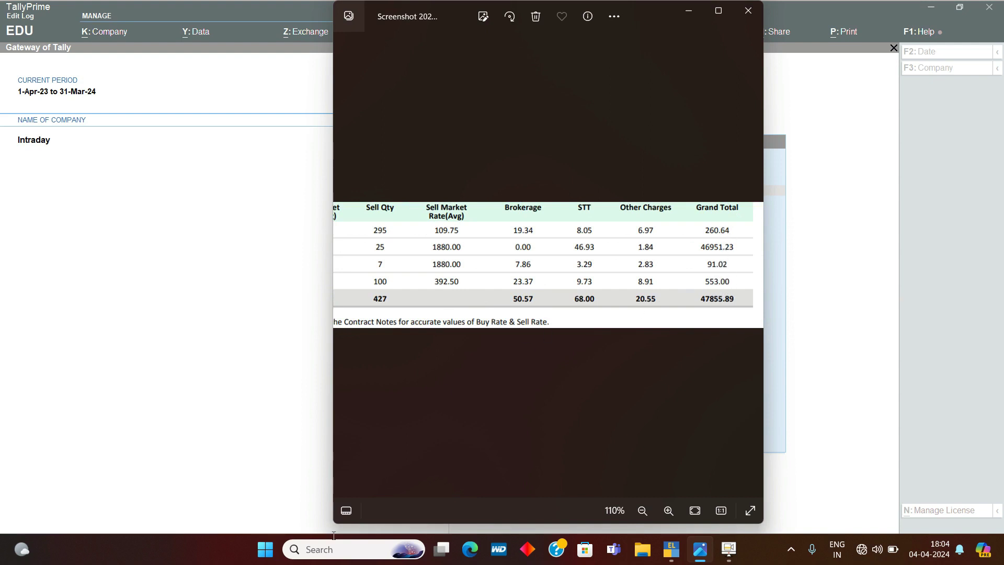
# Open Calculator in a small window and place it beside the statement so the grand totals stay visible.
pyautogui.click(354, 549)
pyautogui.write('cal')
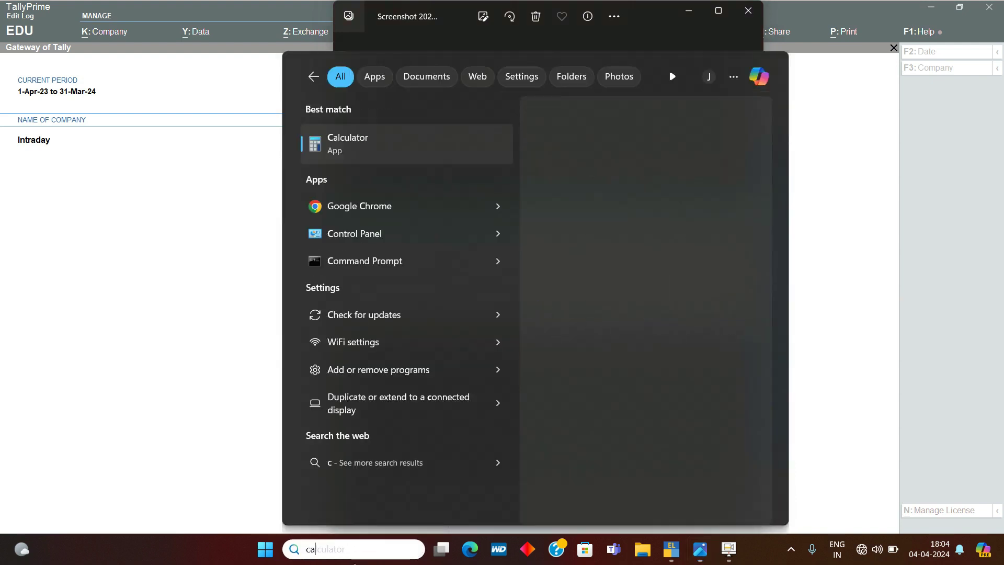
pyautogui.click(363, 152)
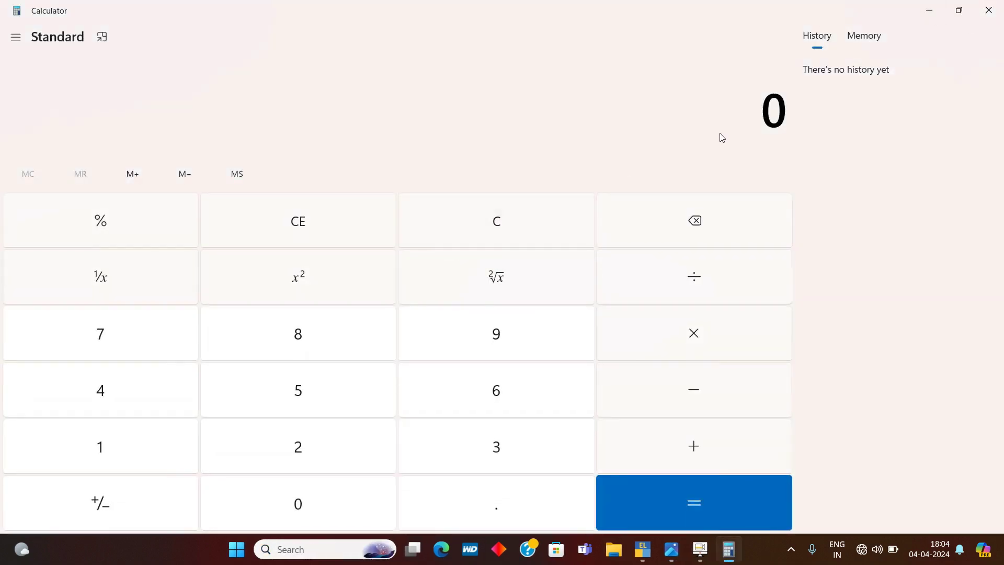
pyautogui.click(971, 20)
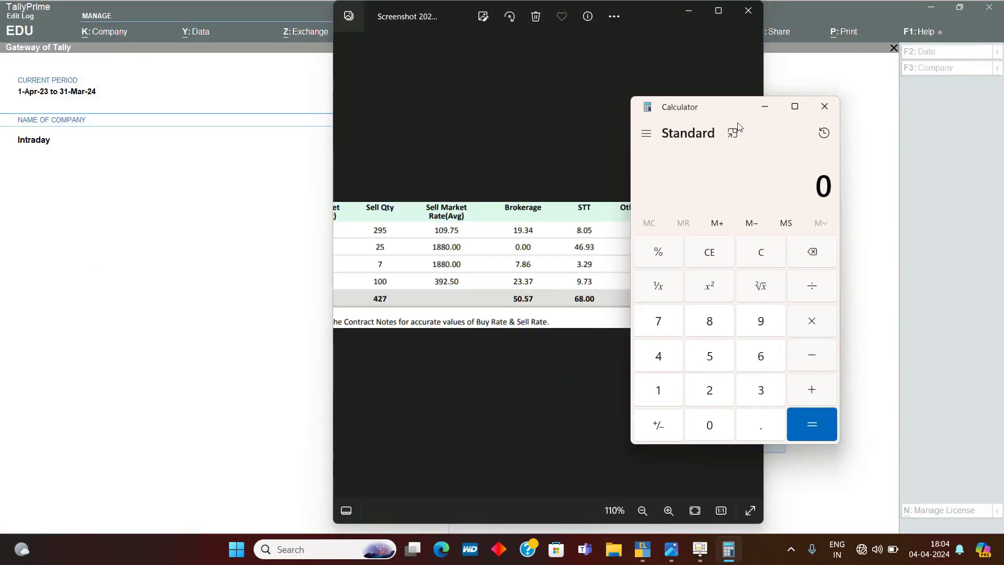
pyautogui.moveTo(702, 107); pyautogui.dragTo(154, 112)
# Add the grand totals of the three trading rows: 260.64 + 91.02 + 553.
pyautogui.click(180, 393)
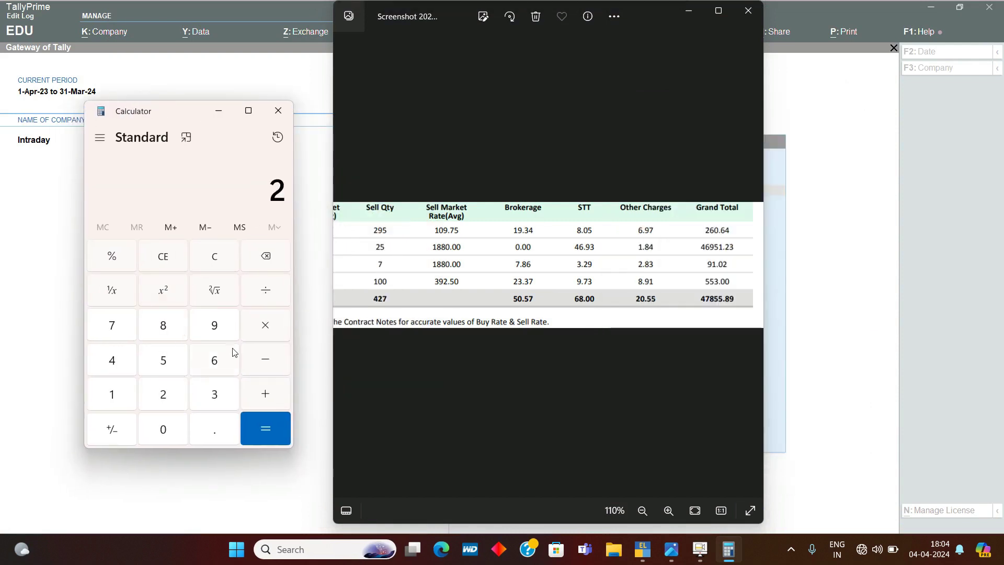
pyautogui.click(222, 358)
pyautogui.click(161, 427)
pyautogui.click(220, 438)
pyautogui.click(220, 366)
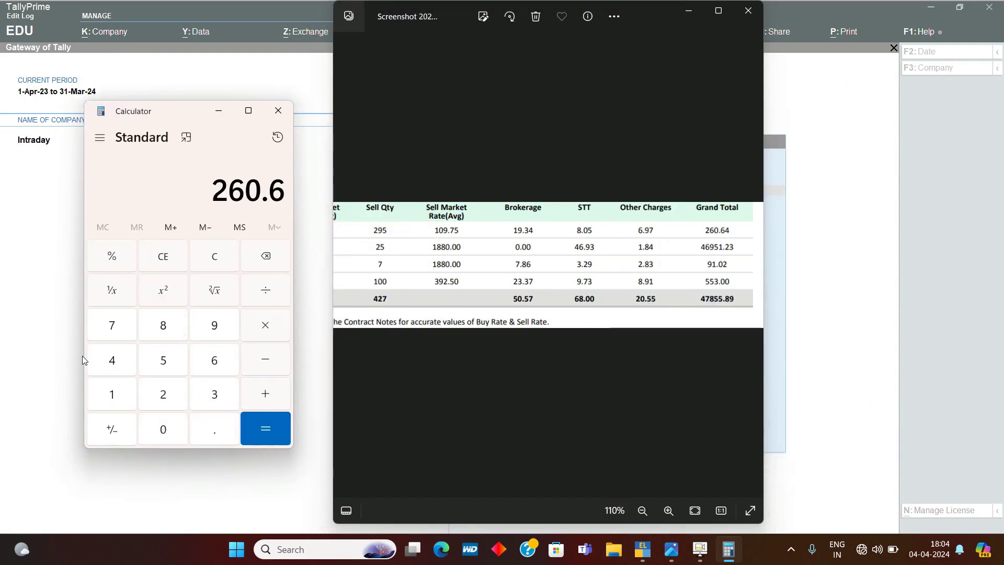
pyautogui.click(99, 365)
pyautogui.click(264, 397)
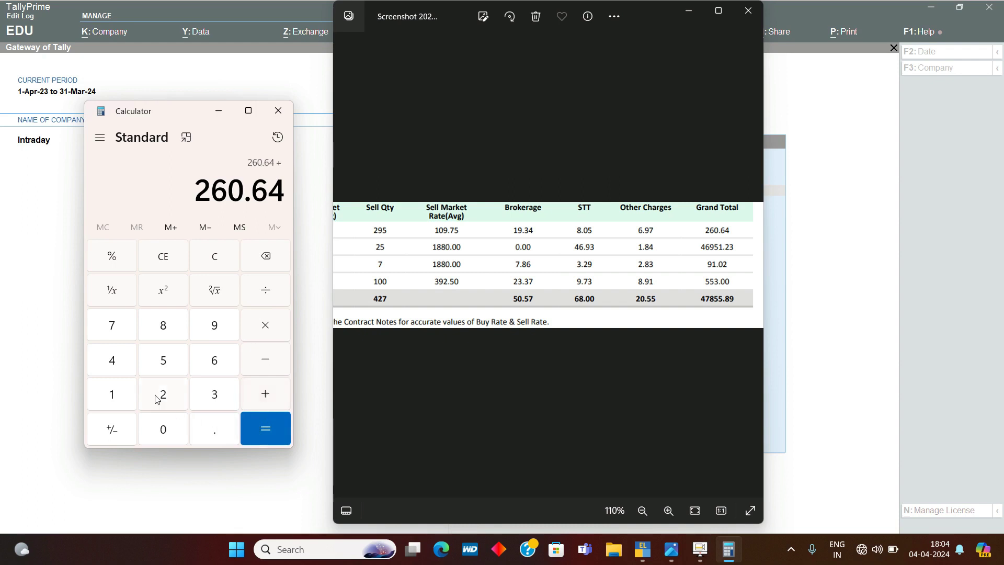
pyautogui.click(225, 325)
pyautogui.click(106, 397)
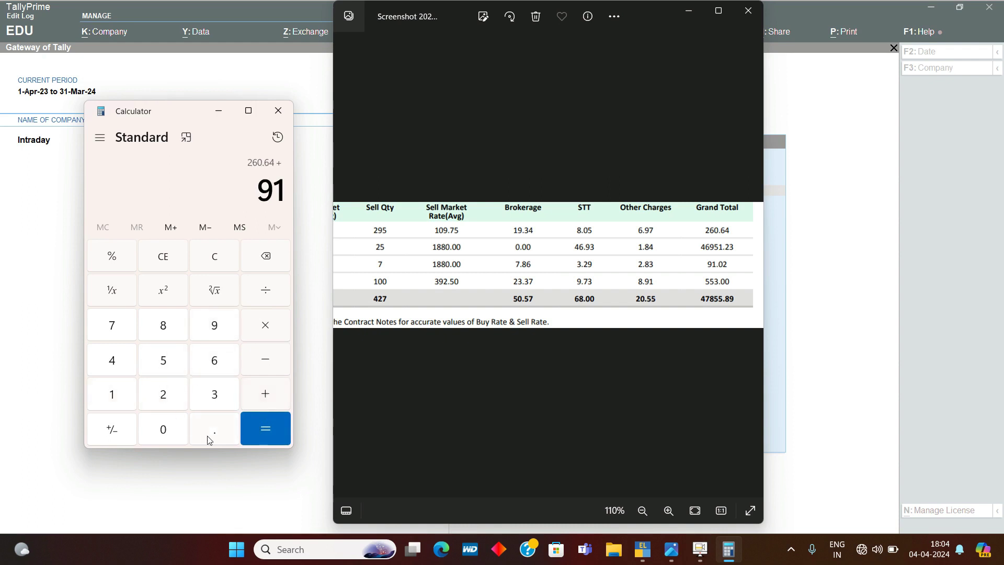
pyautogui.click(209, 439)
pyautogui.click(180, 431)
pyautogui.click(180, 392)
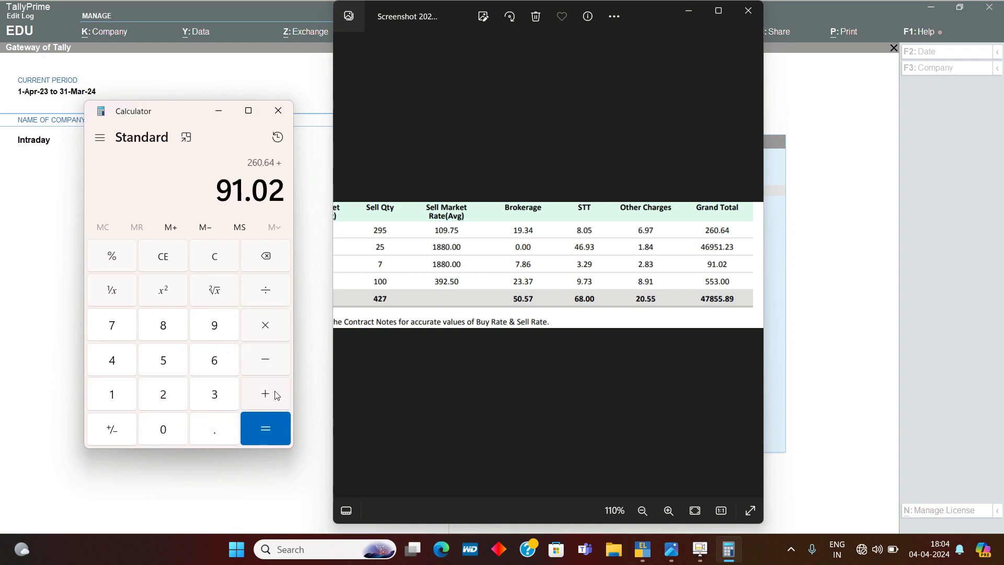
pyautogui.click(277, 400)
pyautogui.doubleClick(173, 361)
pyautogui.click(214, 394)
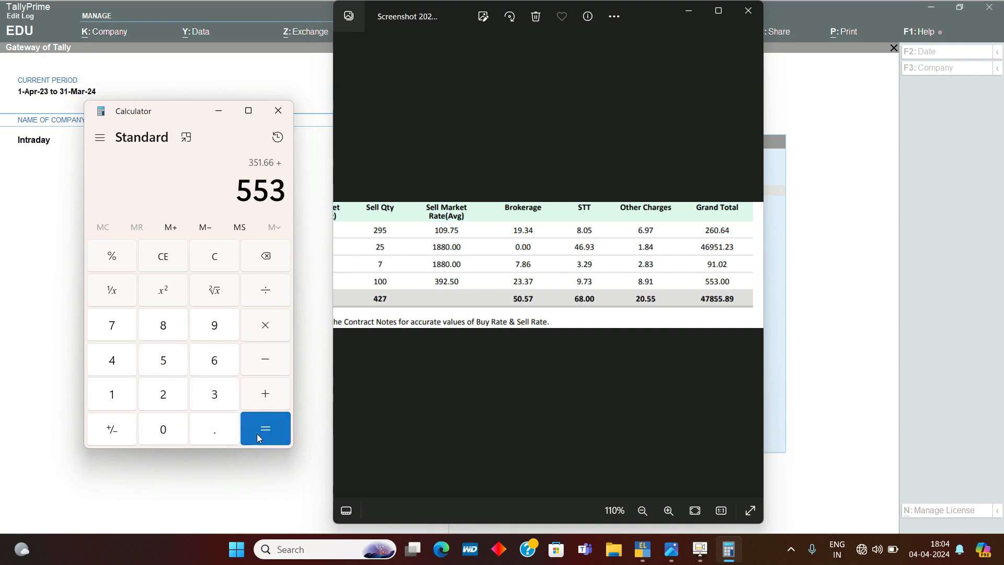
pyautogui.click(259, 432)
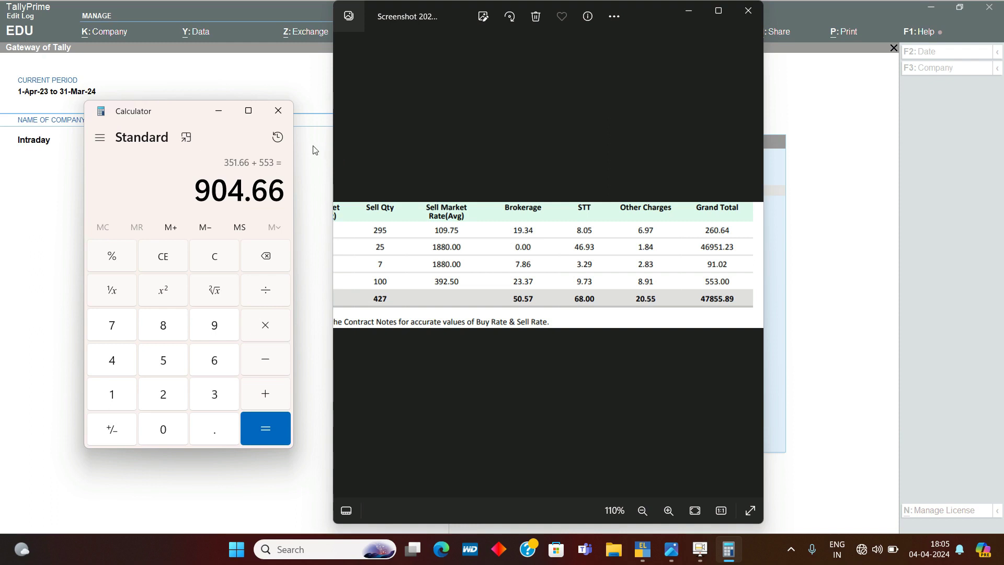
# Minimise the statement image and return to TallyPrime.
pyautogui.click(689, 13)
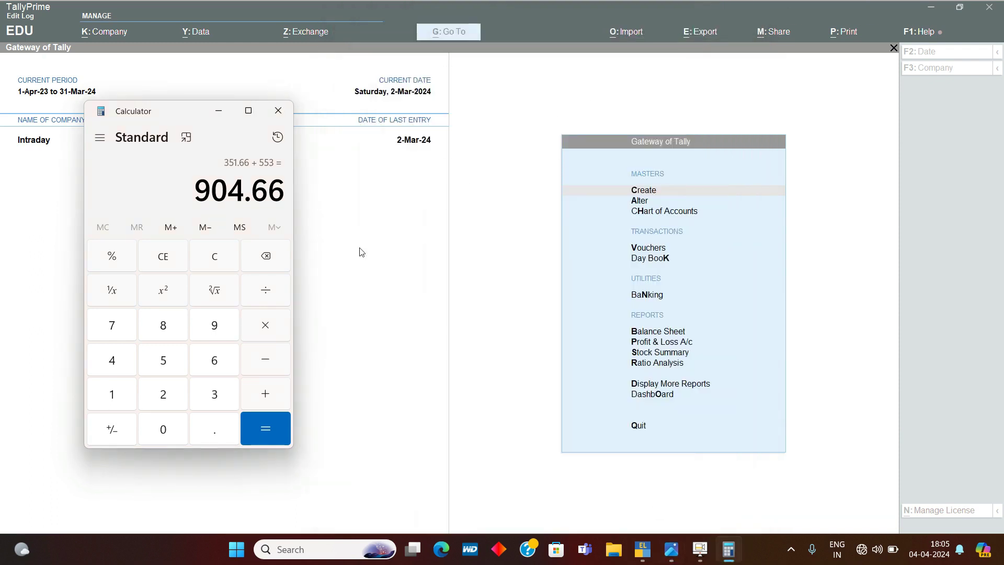
pyautogui.click(508, 305)
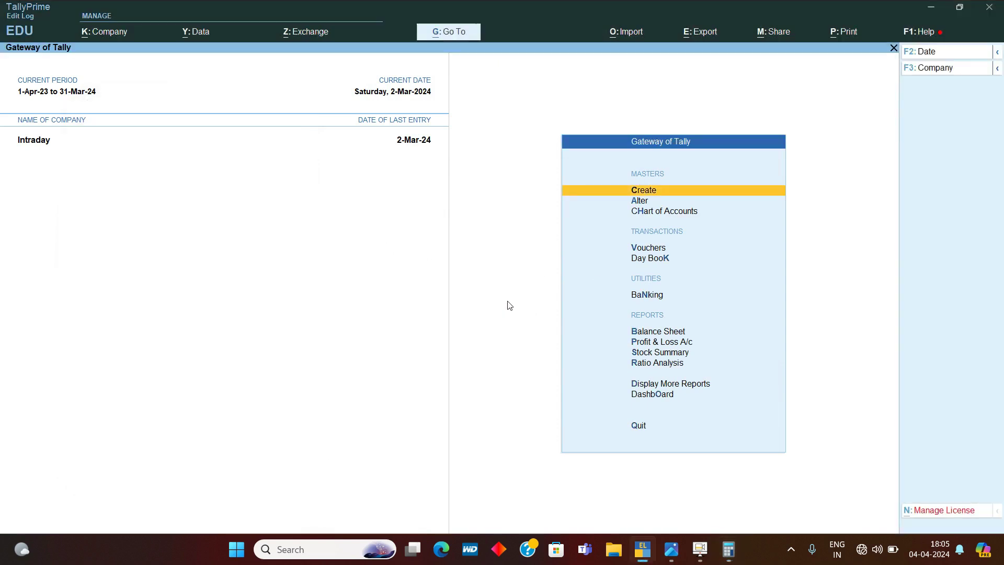
pyautogui.press('v')
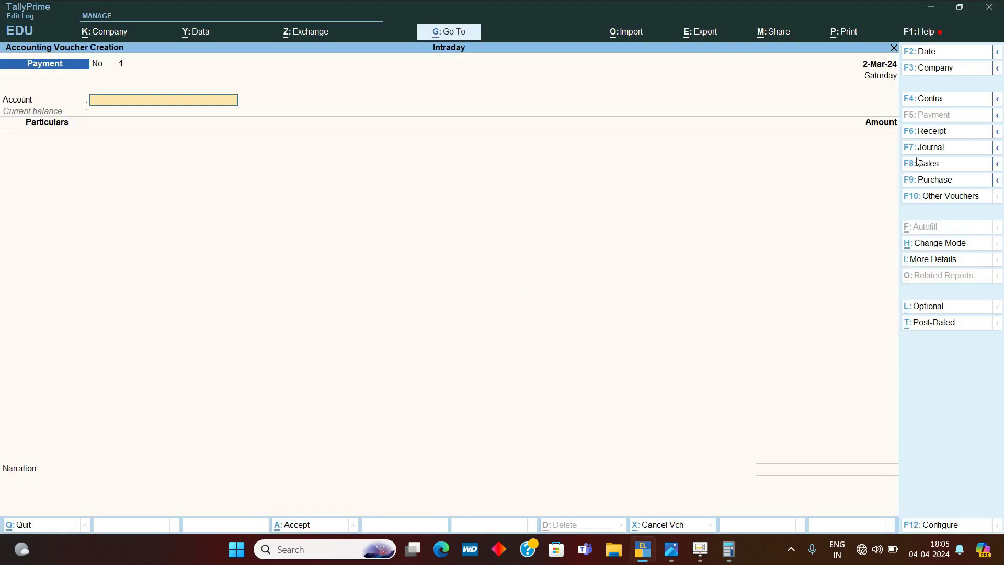
pyautogui.click(935, 149)
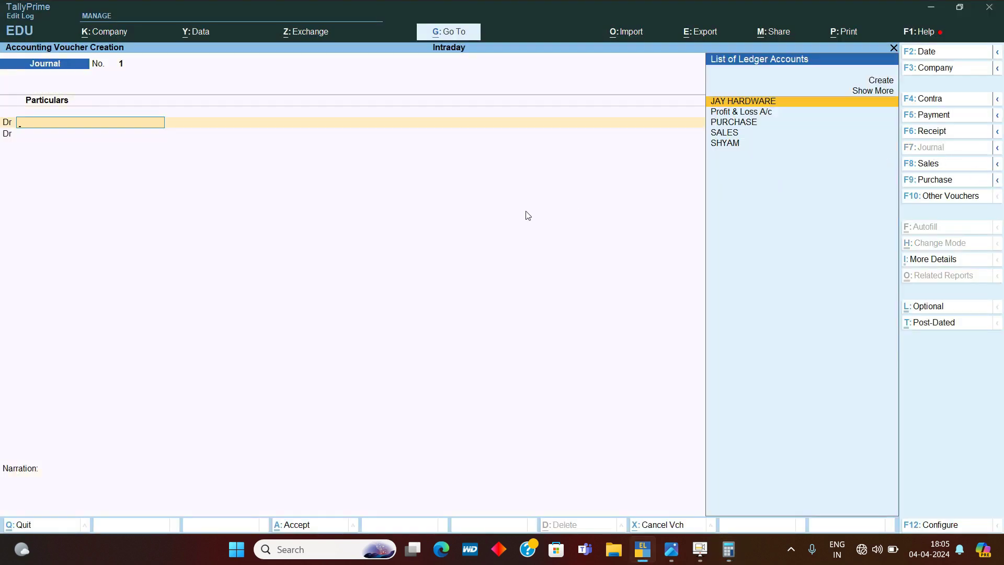
pyautogui.press('Escape')
pyautogui.press('y')
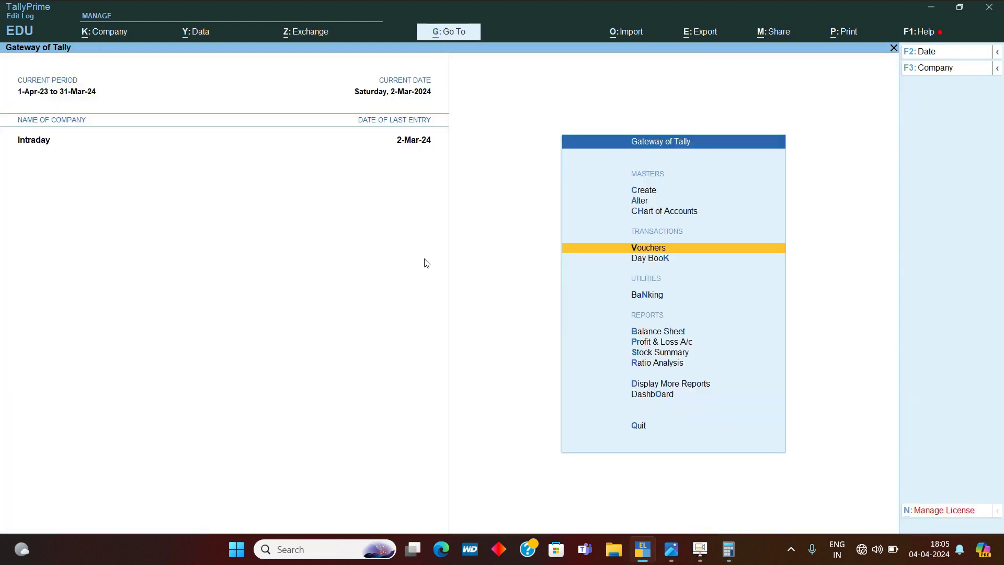
# Open the creation form for a new voucher type among the accounting masters.
pyautogui.press('Up')
pyautogui.press('Up')
pyautogui.press('Up')
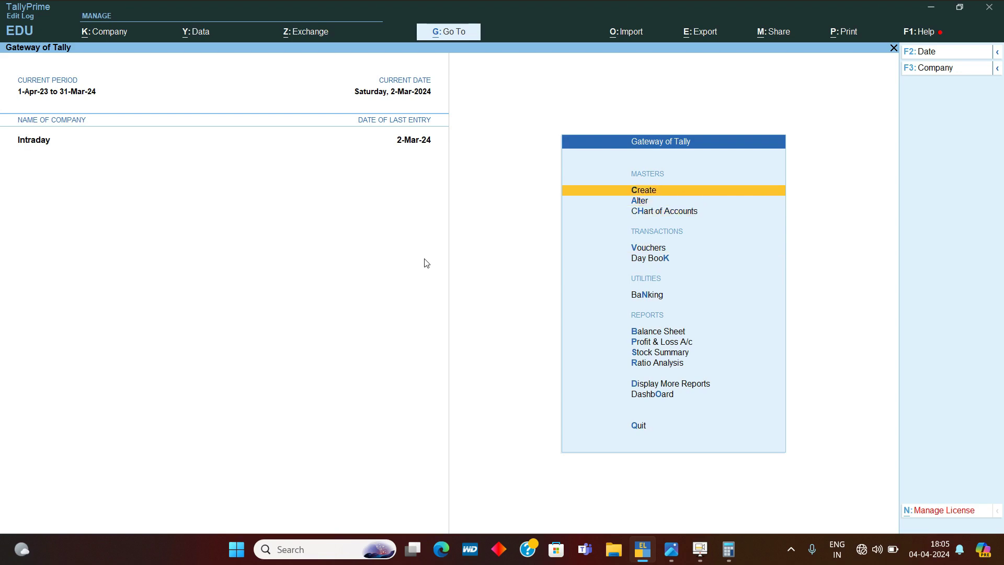
pyautogui.press('Return')
pyautogui.press('Down')
pyautogui.press('Down')
pyautogui.press('Down')
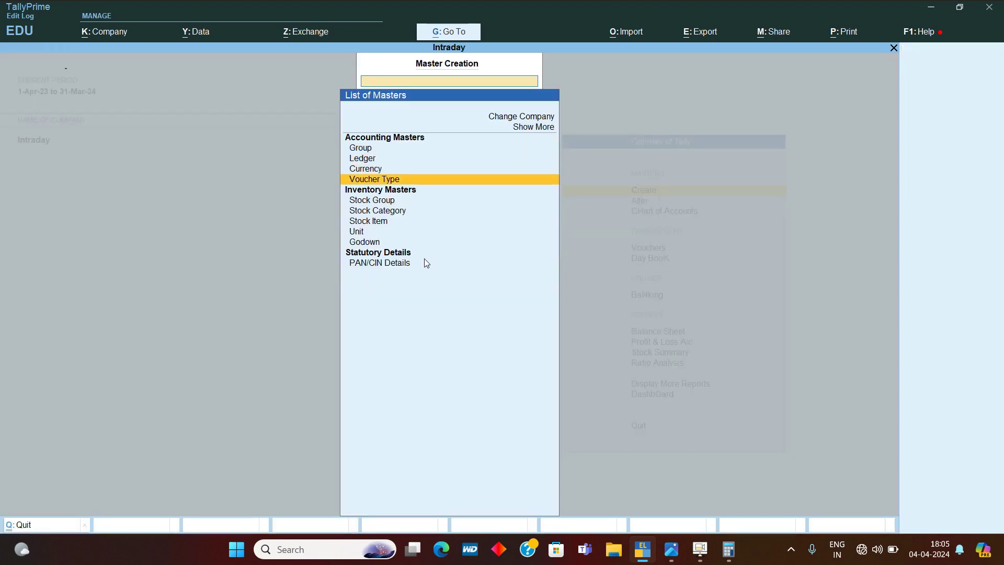
pyautogui.press('Return')
# Name the voucher type "Intraday Transaction" and base it on the Journal voucher type.
pyautogui.write('So')
pyautogui.press('BackSpace')
pyautogui.write('tr')
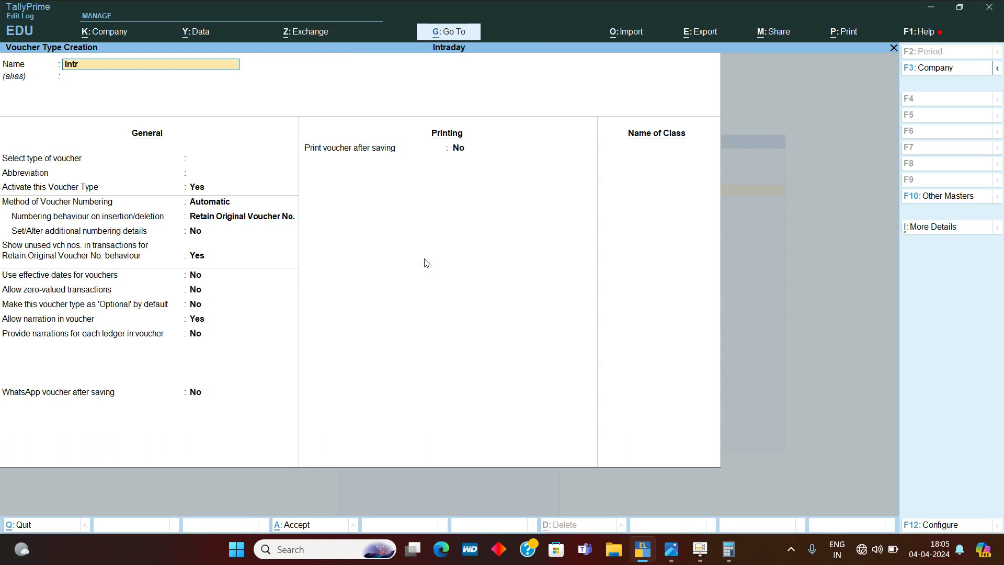
pyautogui.write('aday Transactiion')
pyautogui.press('BackSpace')
pyautogui.press('BackSpace')
pyautogui.press('Return')
pyautogui.write('jou')
pyautogui.press('Return')
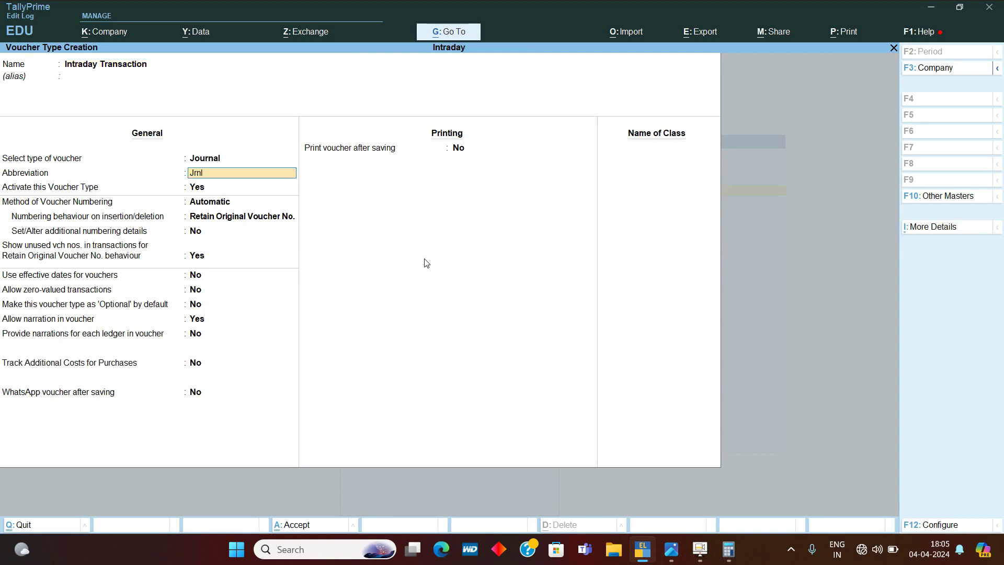
# Set the voucher type's numbering method to Manual, then save it and return to the Gateway of Tally.
pyautogui.press('Return')
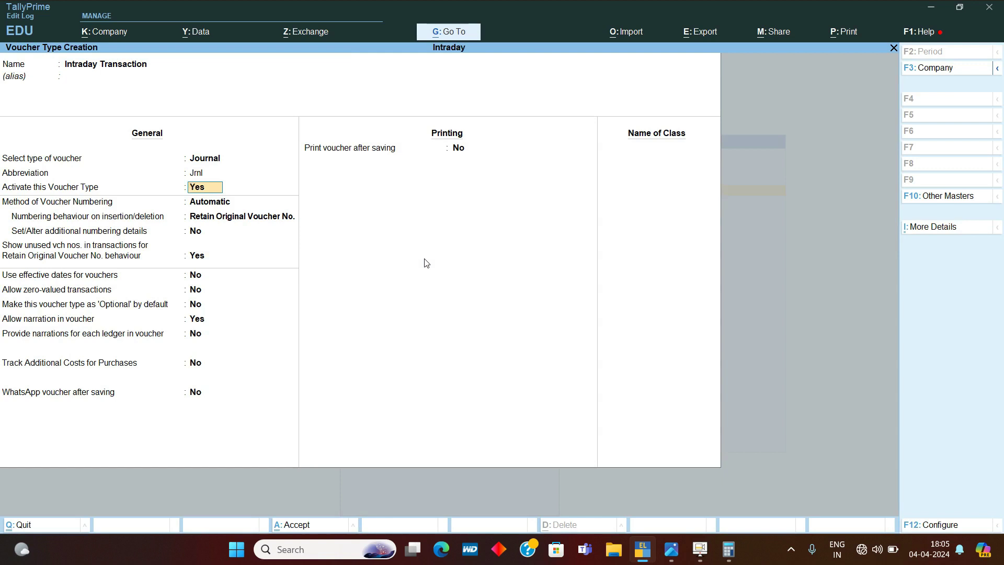
pyautogui.press('Return')
pyautogui.press('Down')
pyautogui.press('Down')
pyautogui.press('Return')
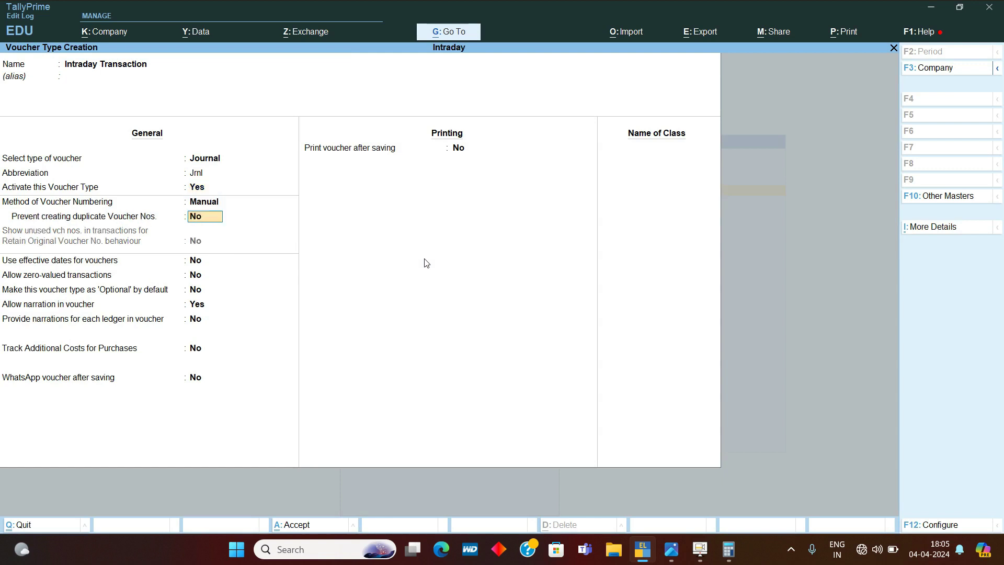
pyautogui.hotkey('ctrl', 'a')
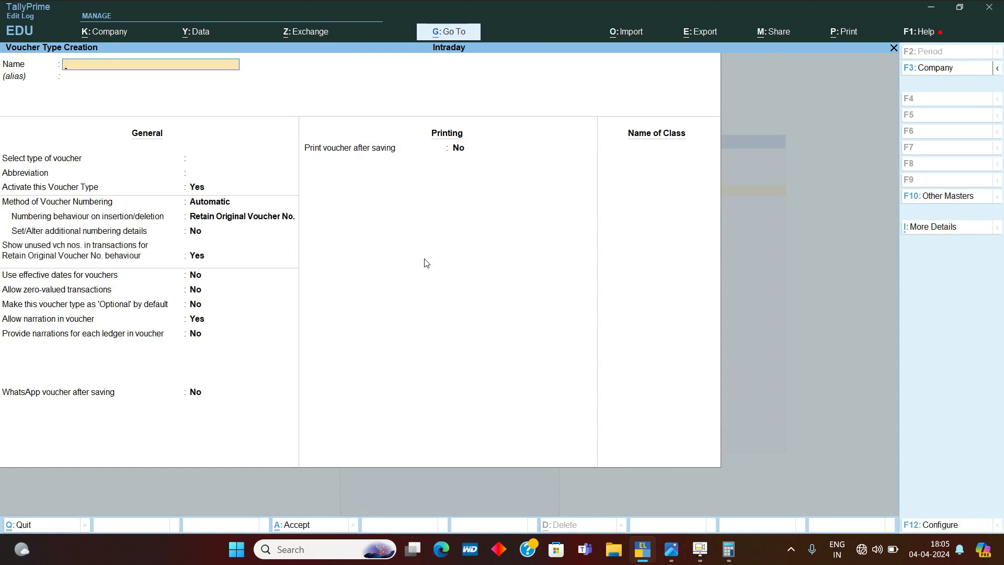
pyautogui.press('Escape')
pyautogui.press('Escape')
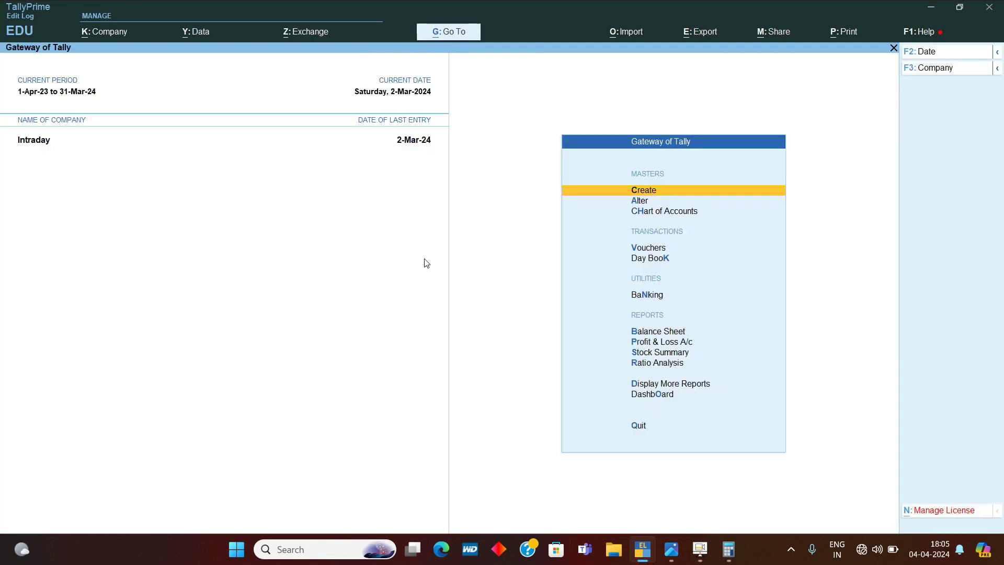
# Start a new accounting voucher of the Intraday Transaction journal type.
pyautogui.press('v')
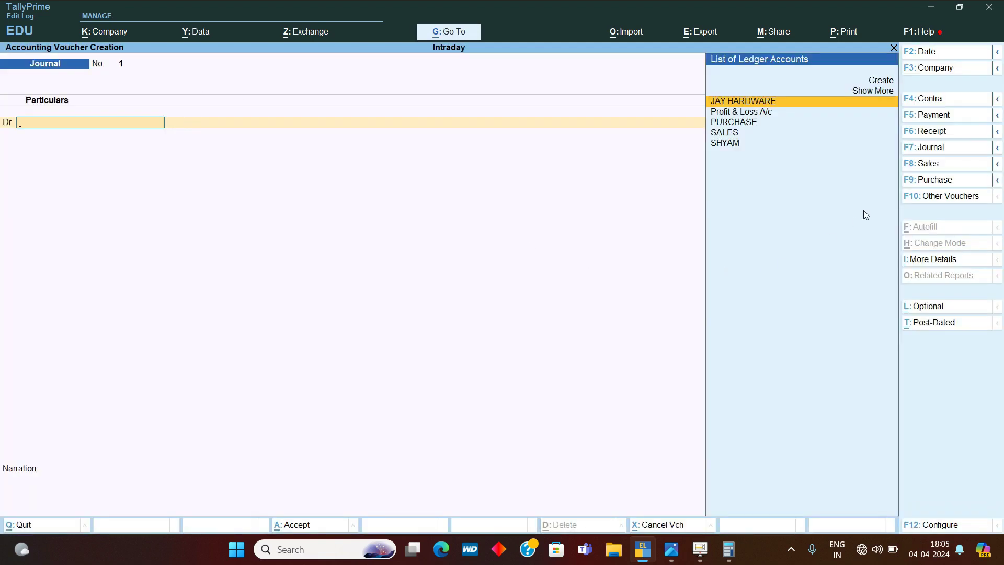
pyautogui.click(949, 148)
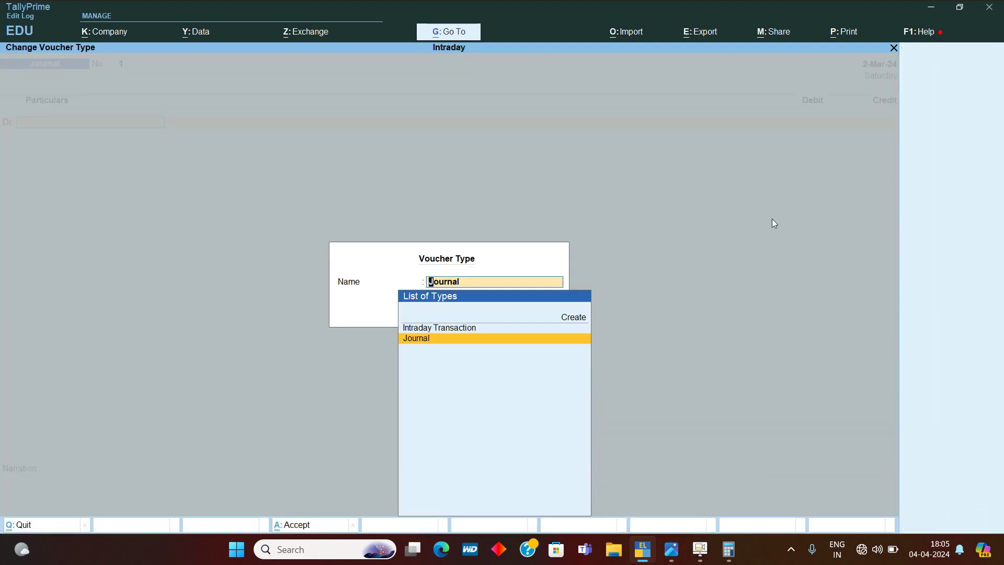
pyautogui.press('Up')
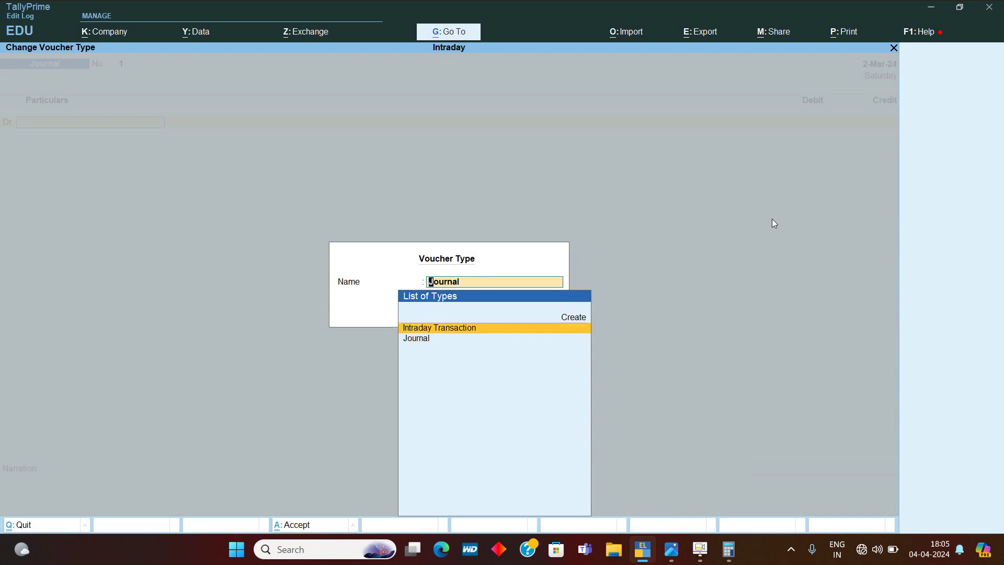
pyautogui.press('Return')
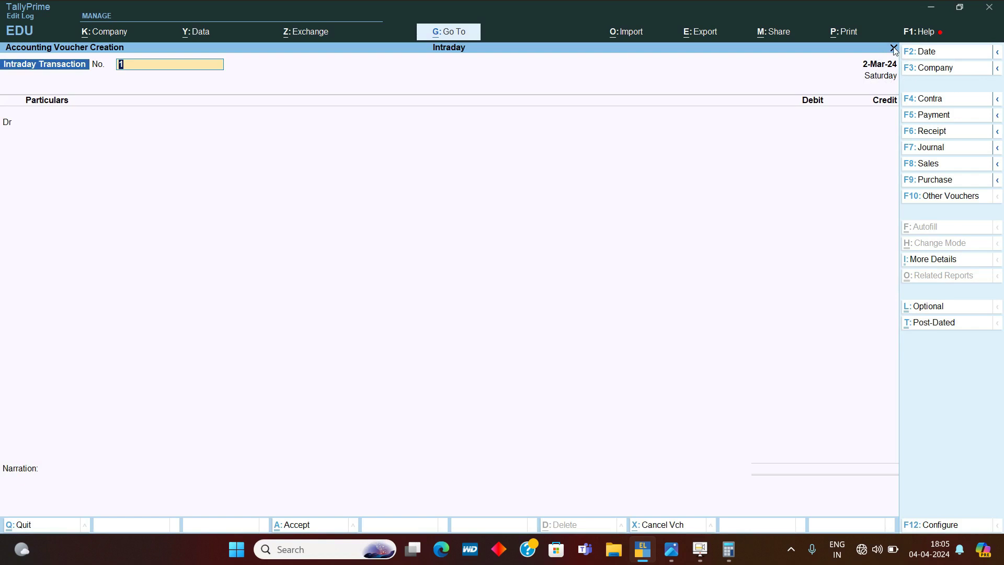
# Date the voucher 1-3-2024 and accept voucher number 1.
pyautogui.click(923, 52)
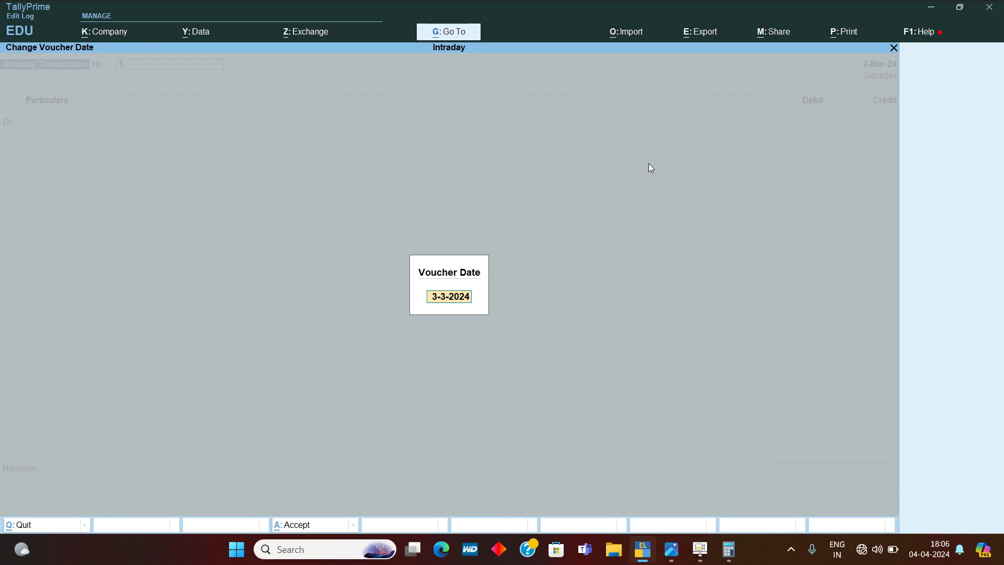
pyautogui.write('1-3')
pyautogui.press('Return')
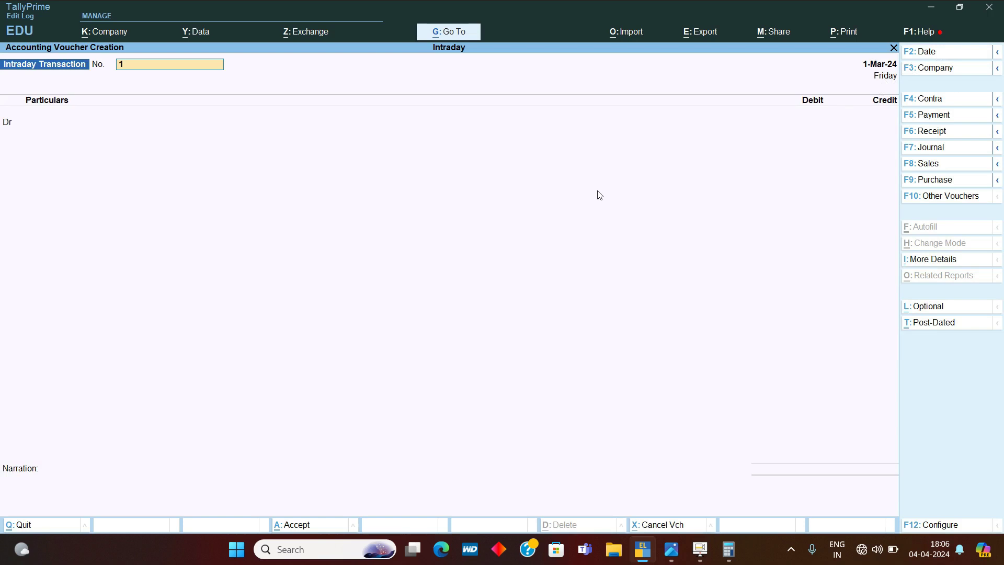
pyautogui.press('Return')
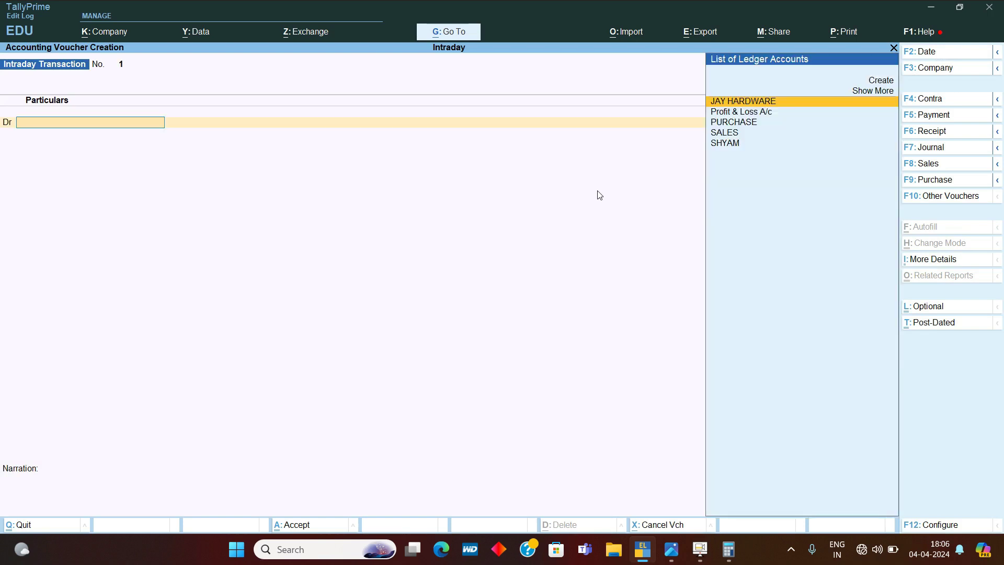
# Create the ledger "Angel One" under Sundry Creditors for the debit line and debit it 904.66.
pyautogui.hotkey('alt', 'c')
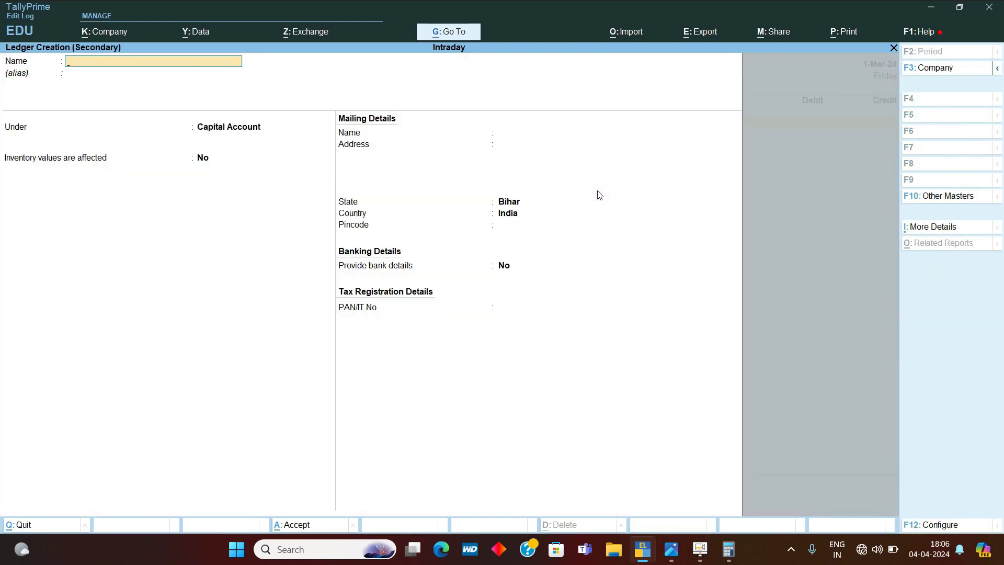
pyautogui.write('Angel One')
pyautogui.press('Return')
pyautogui.press('Return')
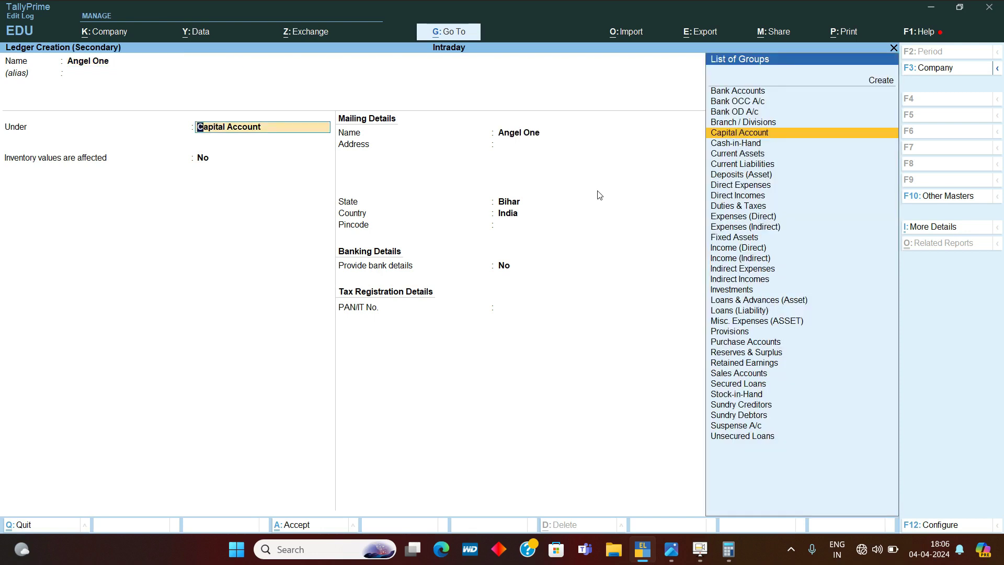
pyautogui.write('Sun')
pyautogui.press('Return')
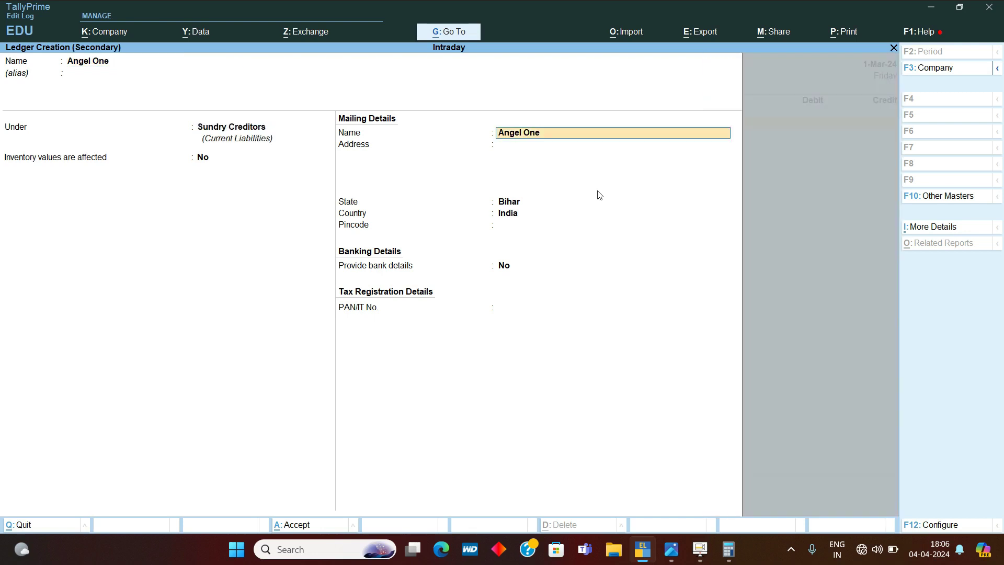
pyautogui.press('Return')
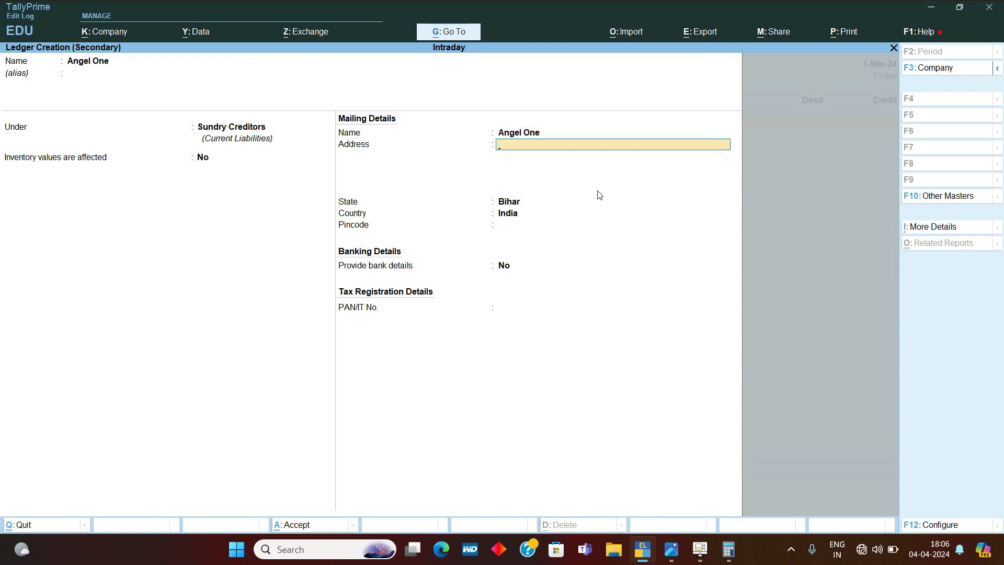
pyautogui.hotkey('ctrl', 'a')
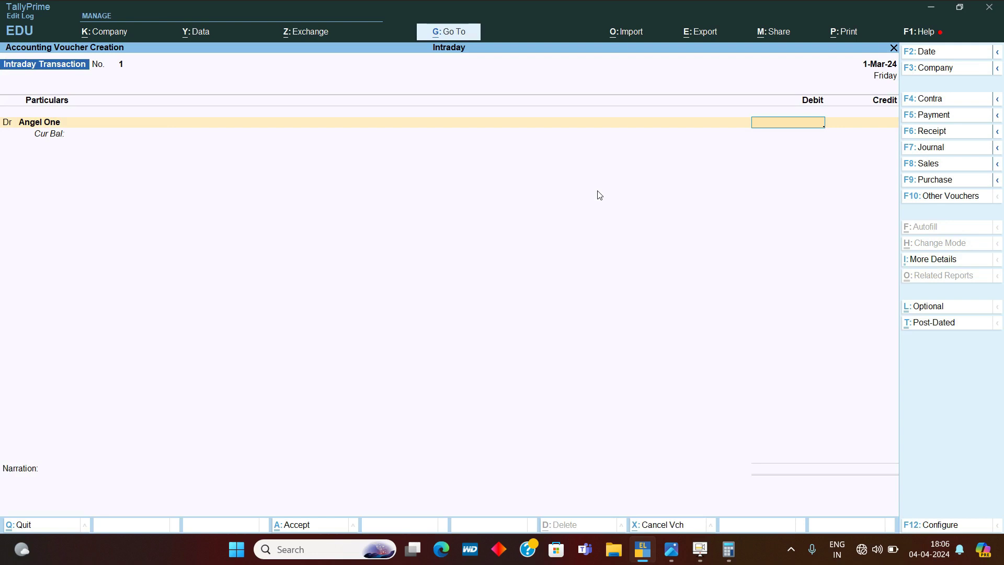
pyautogui.write('904.66')
pyautogui.press('Return')
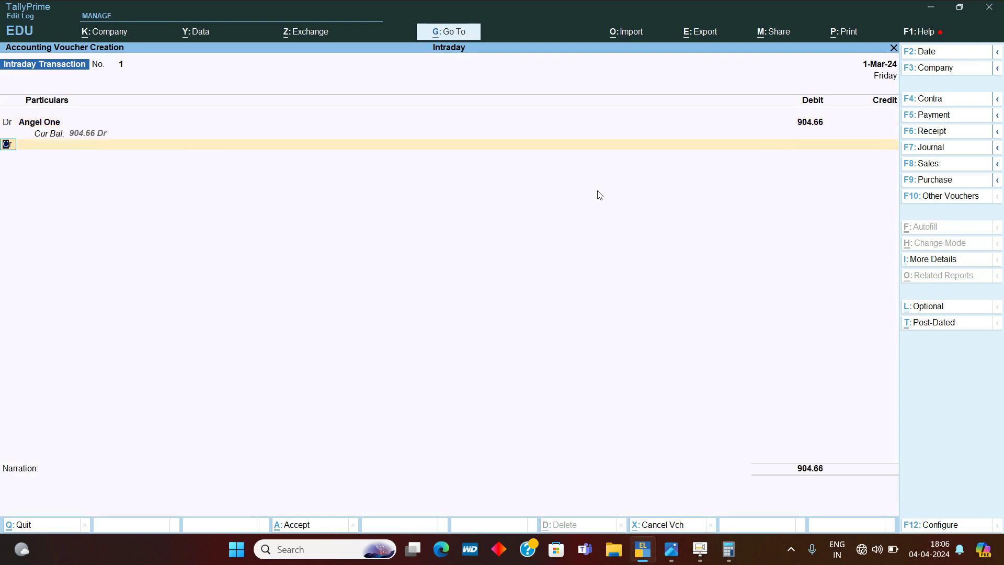
# Create the ledger "Intraday Profit" under Capital Account for the credit line and credit it 904.66.
pyautogui.write('i')
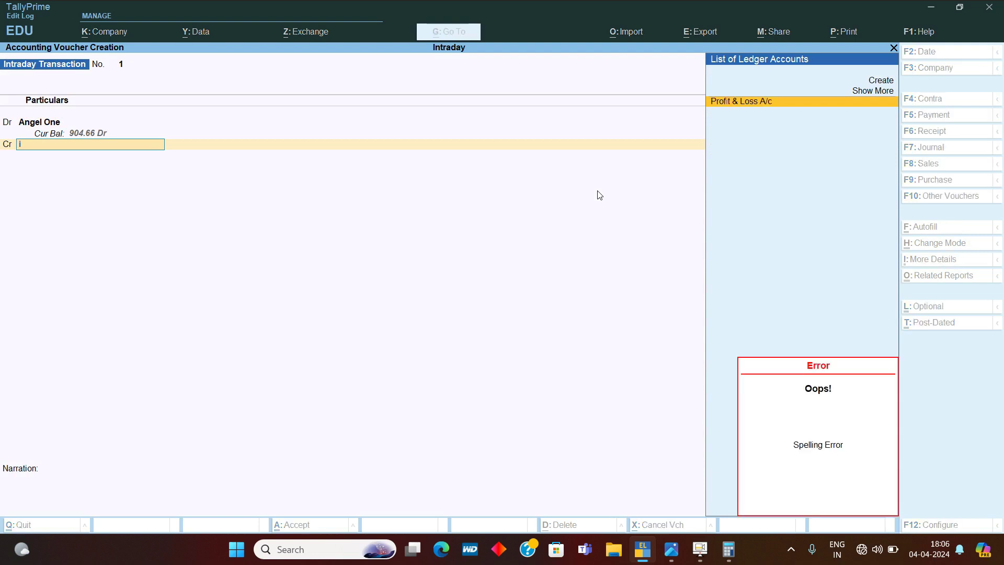
pyautogui.hotkey('alt', 'c')
pyautogui.write('ntrad')
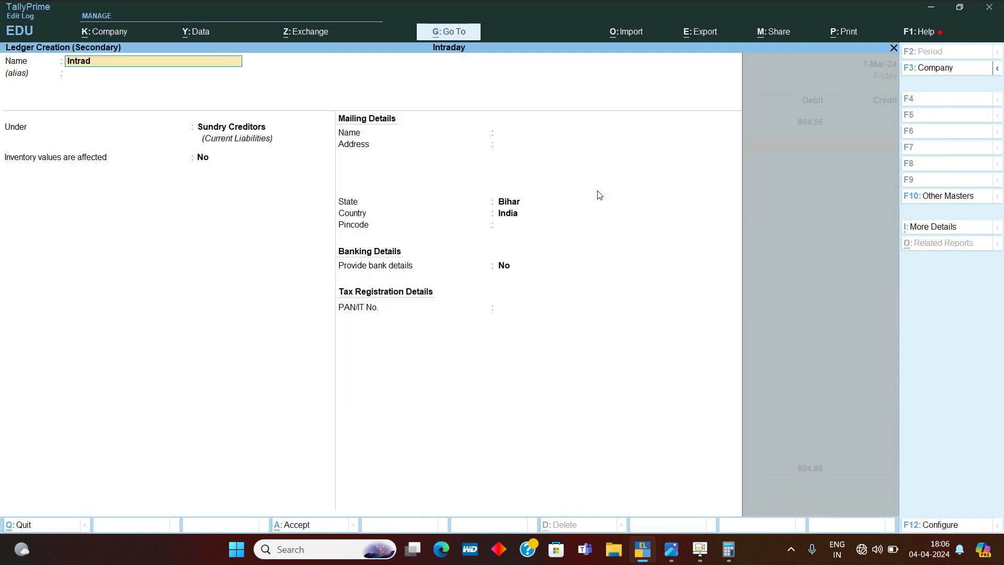
pyautogui.write('ay Profit')
pyautogui.press('Return')
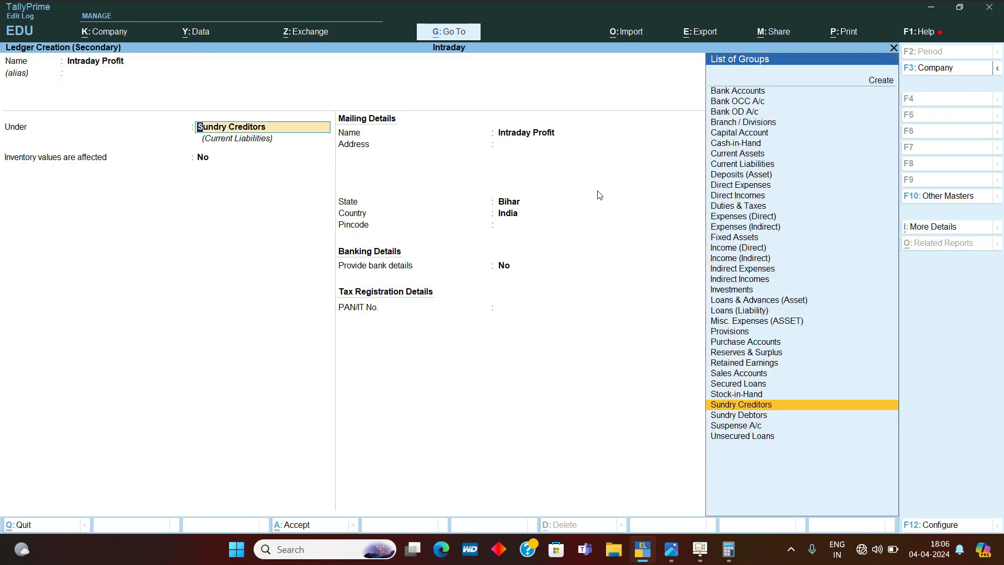
pyautogui.write('Cap')
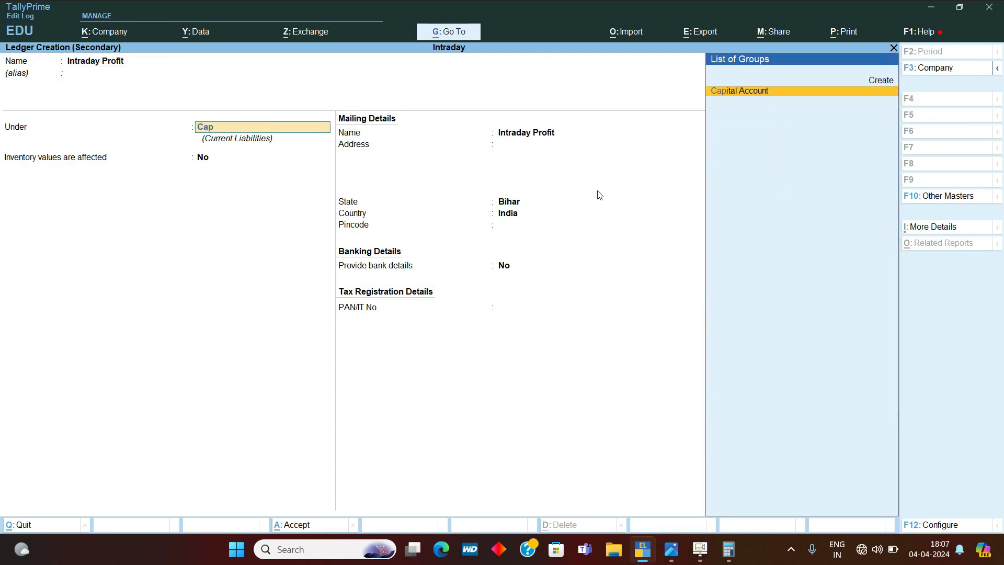
pyautogui.press('Return')
pyautogui.hotkey('ctrl', 'a')
pyautogui.press('Return')
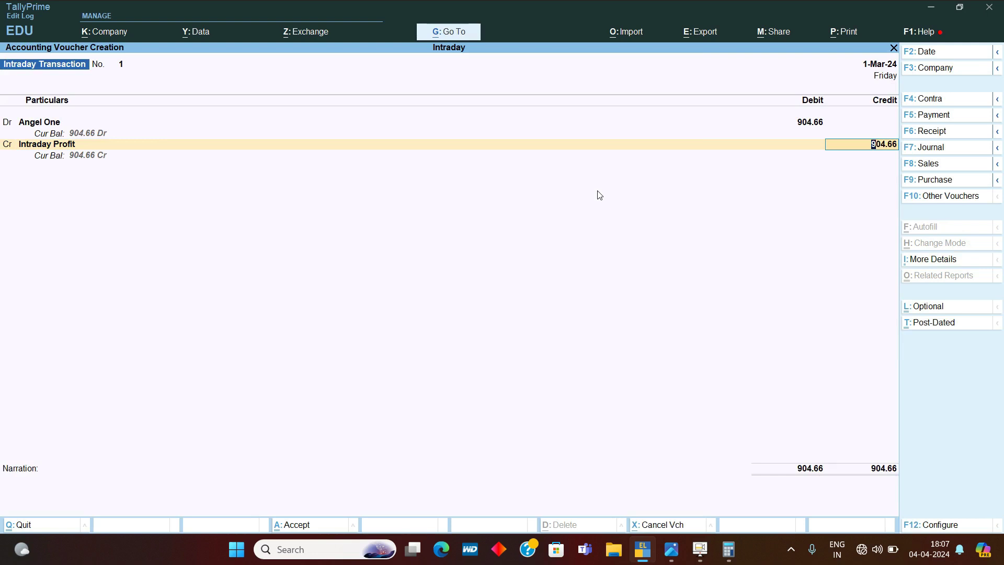
pyautogui.press('Return')
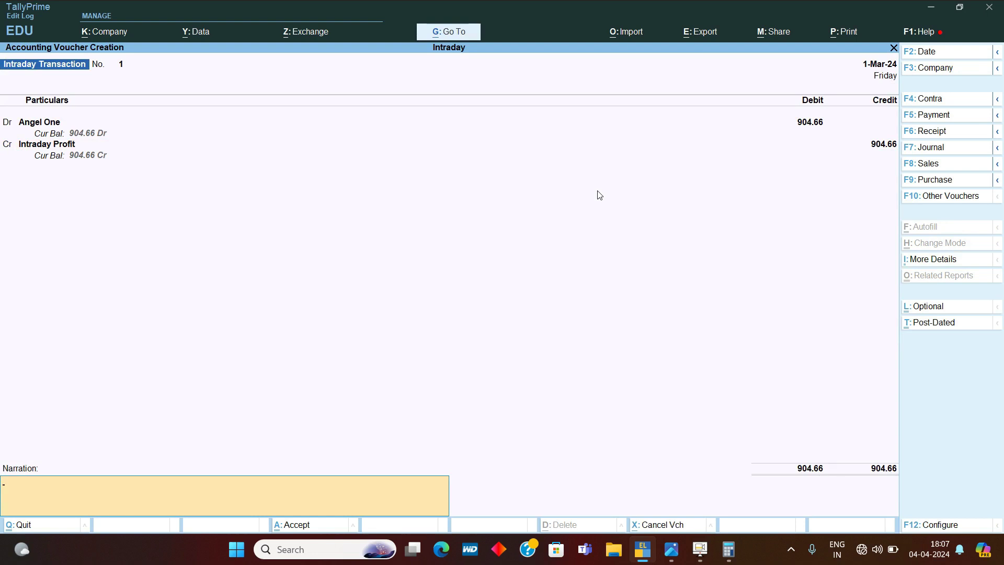
# Enter the narration "andhra sugar ltd buy 295x108.75 and sell 295x109.75", checking the rates in the broker statement.
pyautogui.write('ndhra')
pyautogui.write('sugar ltd buy 295x108.')
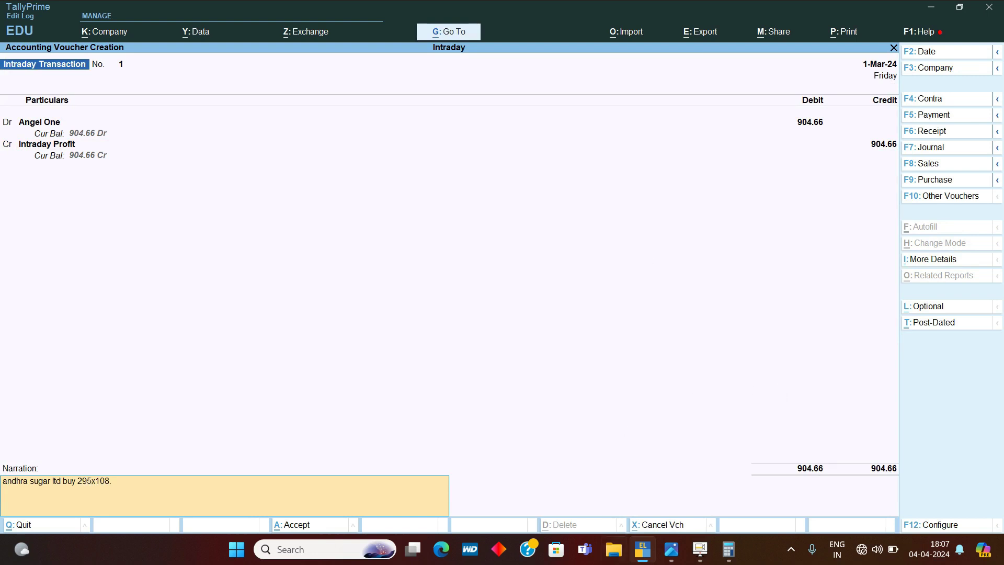
pyautogui.click(680, 551)
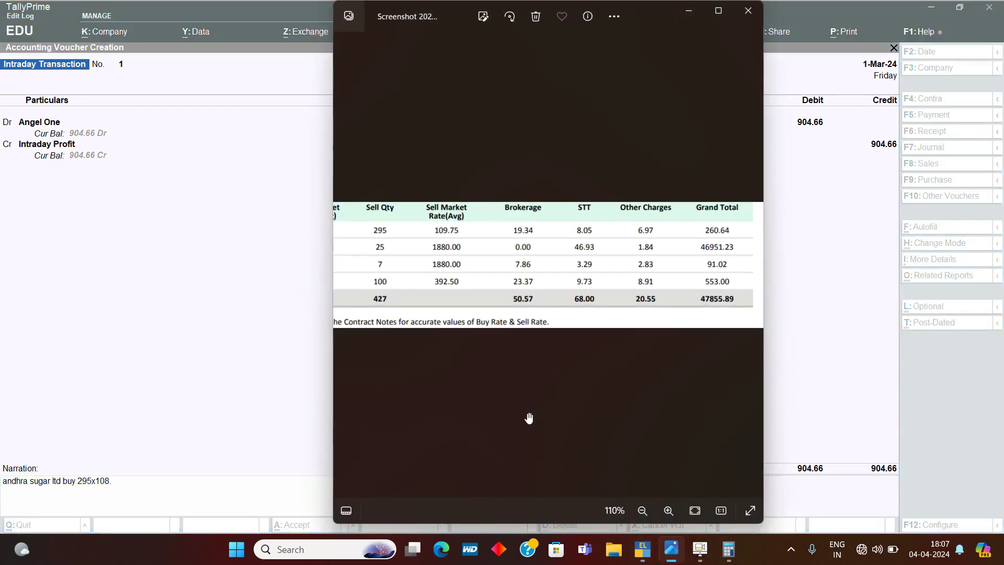
pyautogui.click(228, 294)
pyautogui.press('Return')
pyautogui.press('Return')
pyautogui.press('Return')
pyautogui.press('Return')
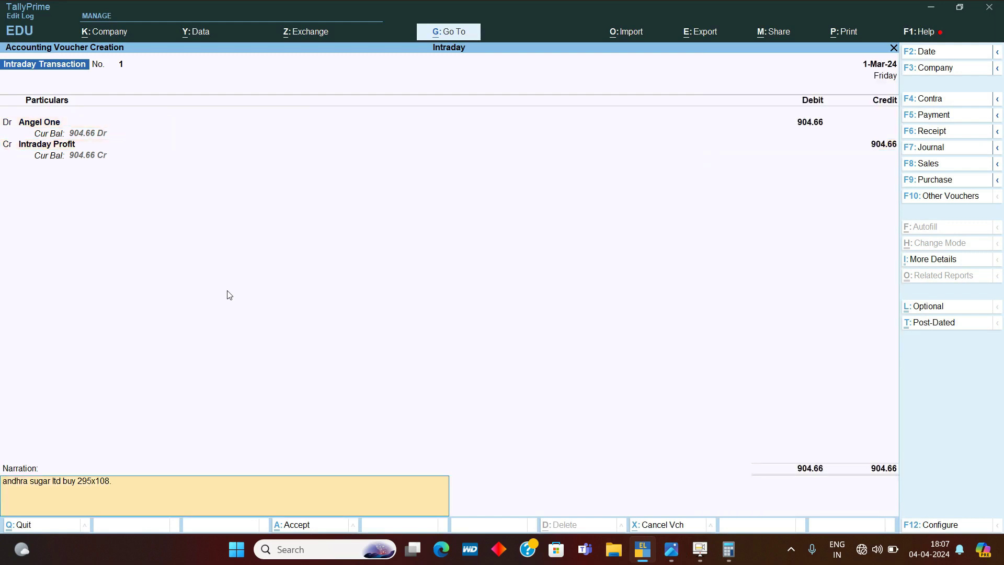
pyautogui.write('75 and sell 295x109.75')
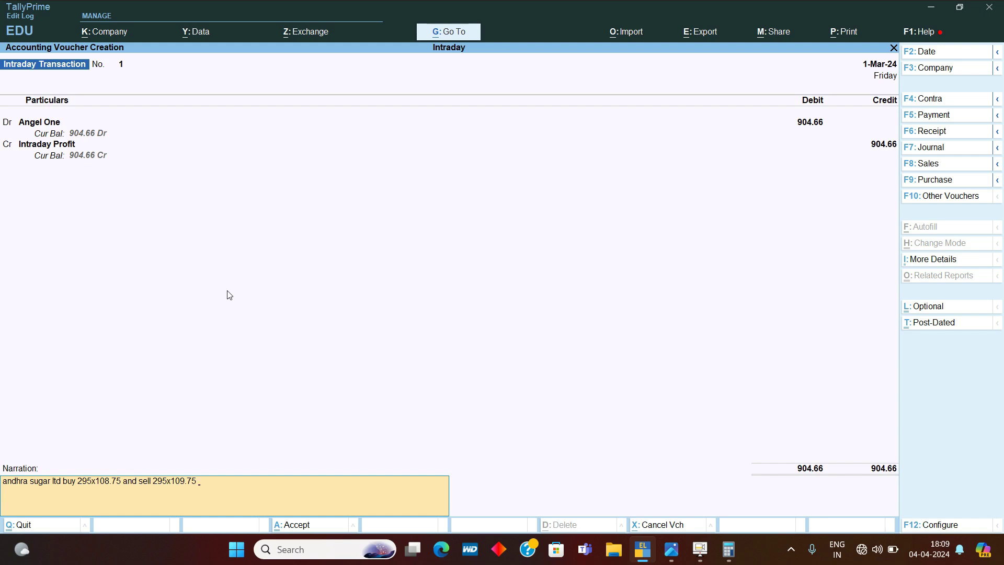
pyautogui.press('Return')
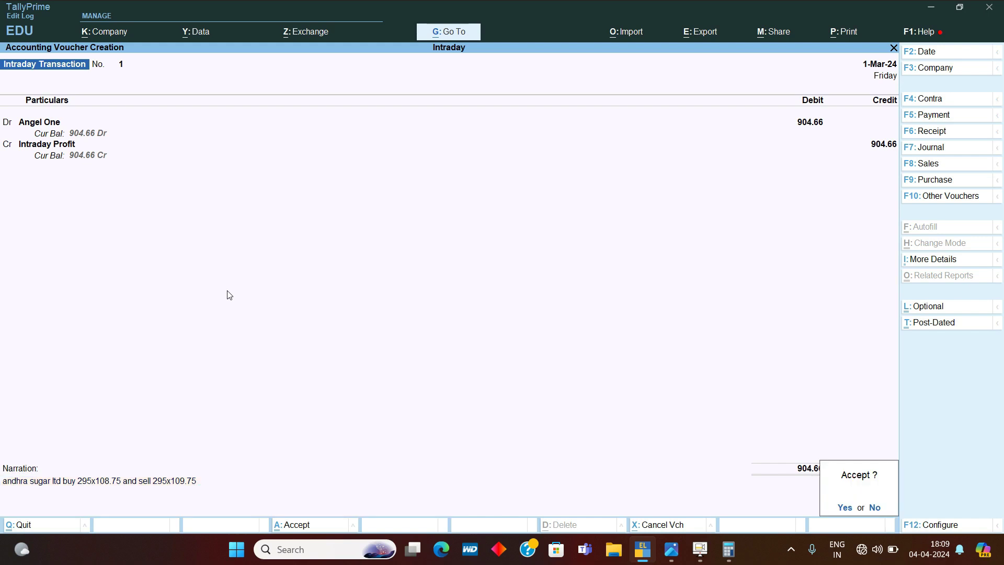
# Go back to the Intraday Profit credit amount without saving the voucher and check the grand totals in the broker statement.
pyautogui.press('n')
pyautogui.hotkey('shift', 'Tab')
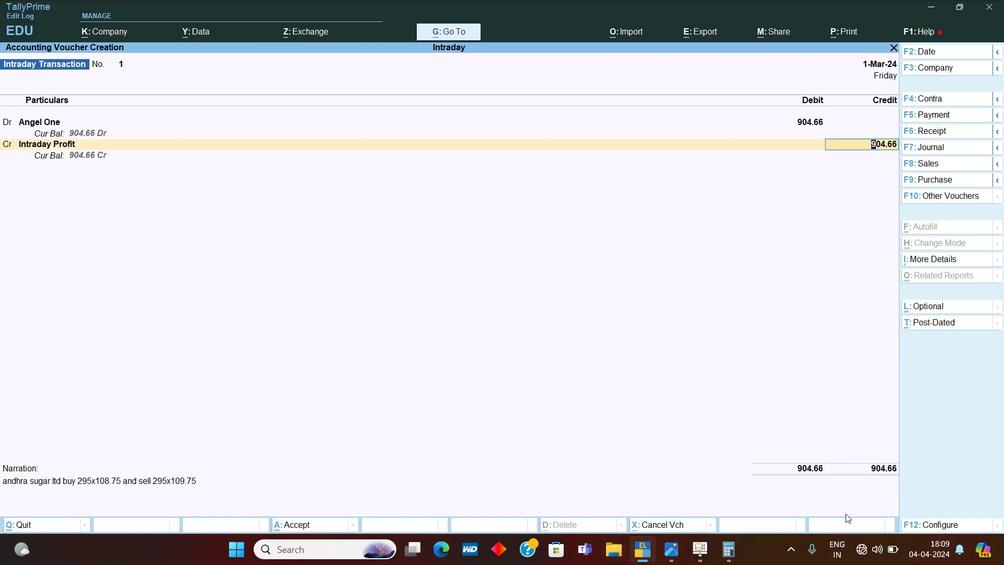
pyautogui.click(671, 549)
pyautogui.hscroll(4, 637, 299)
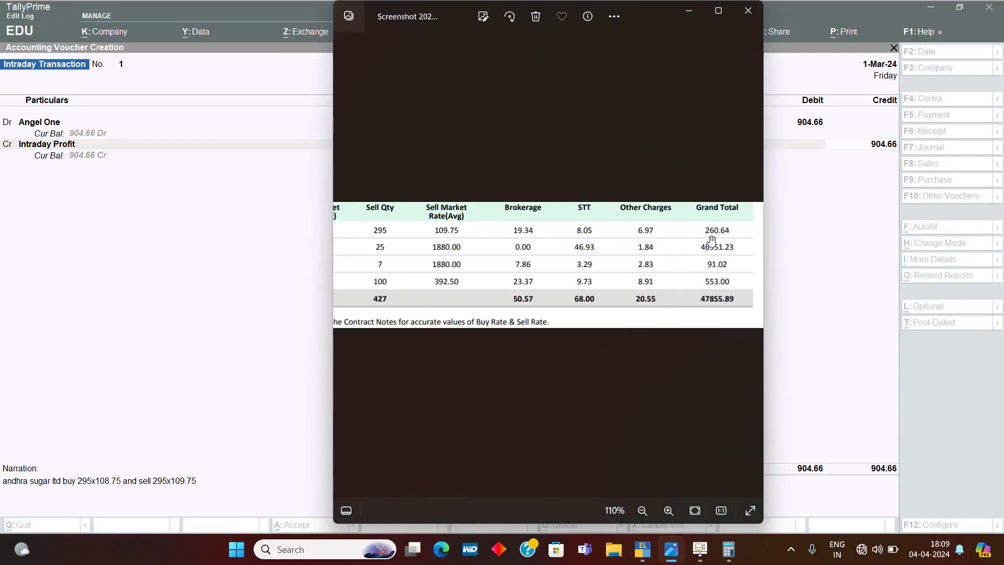
pyautogui.click(688, 13)
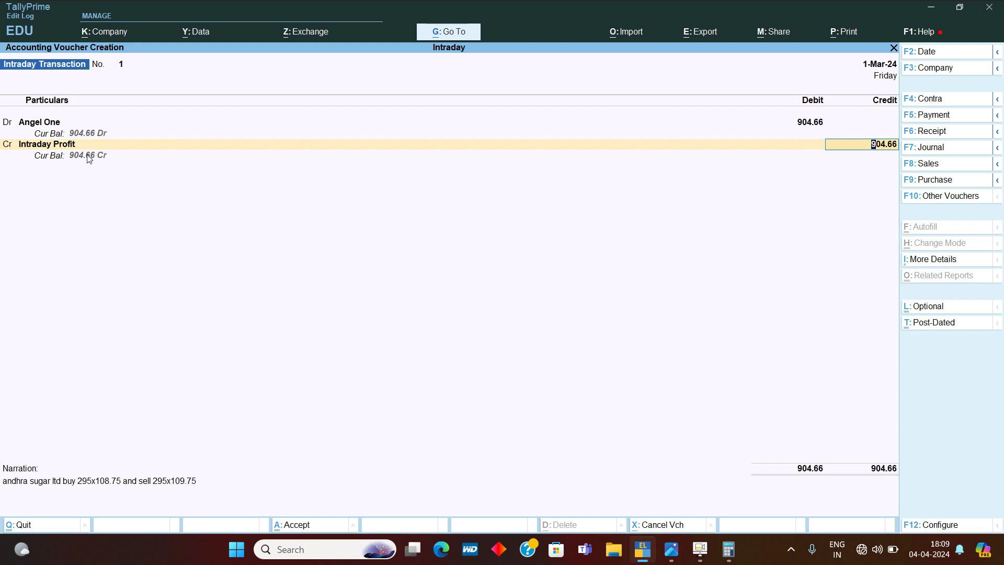
# Create the ledger "Brokerage" under Capital Account and use it in place of Intraday Profit on the credit line.
pyautogui.press('BackSpace')
pyautogui.hotkey('alt', 'c')
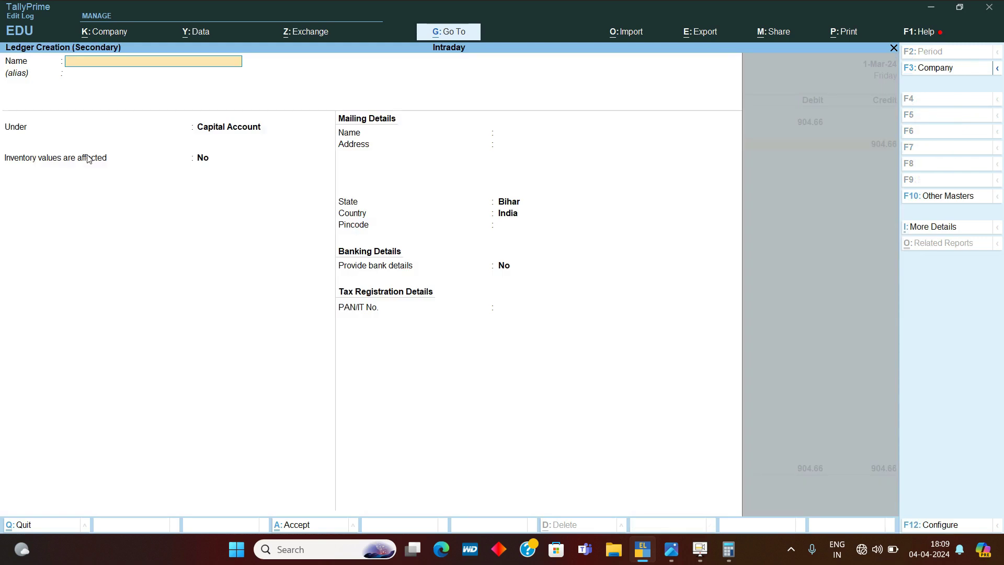
pyautogui.write('Brokerage')
pyautogui.press('Return')
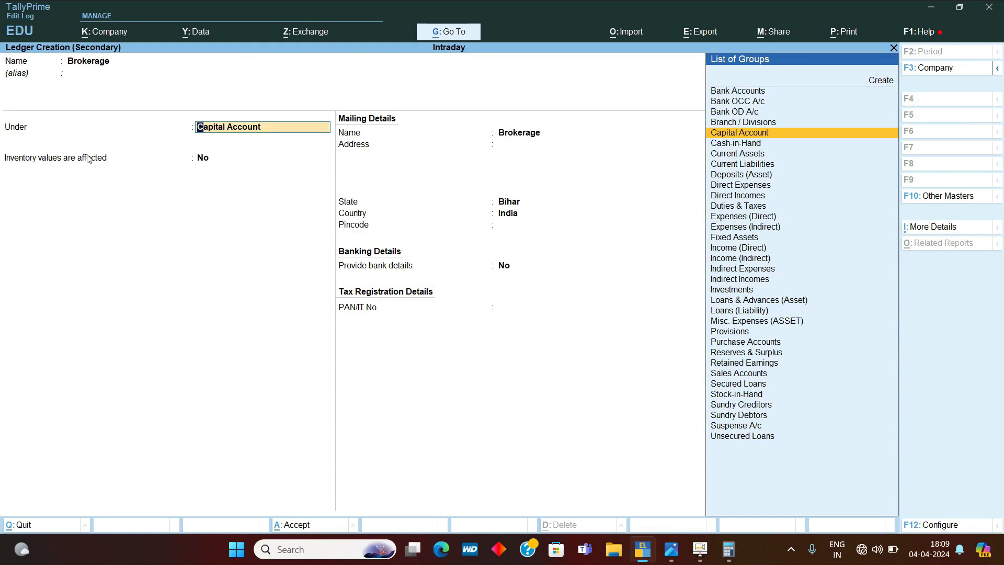
pyautogui.hotkey('ctrl', 'a')
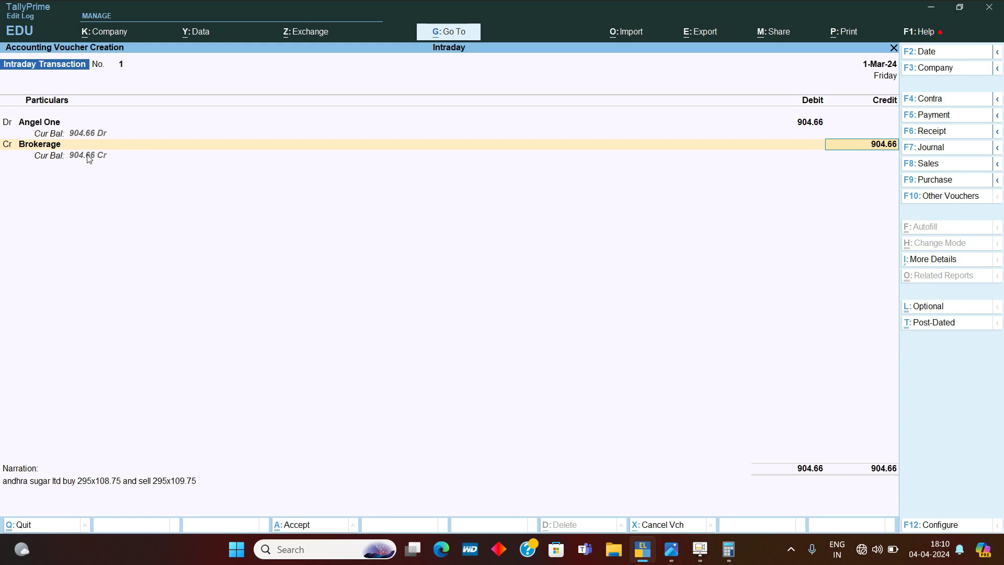
# Change the Brokerage line from credit to debit and debit it 100.
pyautogui.press('BackSpace')
pyautogui.write('100')
pyautogui.press('BackSpace')
pyautogui.press('BackSpace')
pyautogui.press('BackSpace')
pyautogui.press('BackSpace')
pyautogui.press('BackSpace')
pyautogui.press('d')
pyautogui.press('Return')
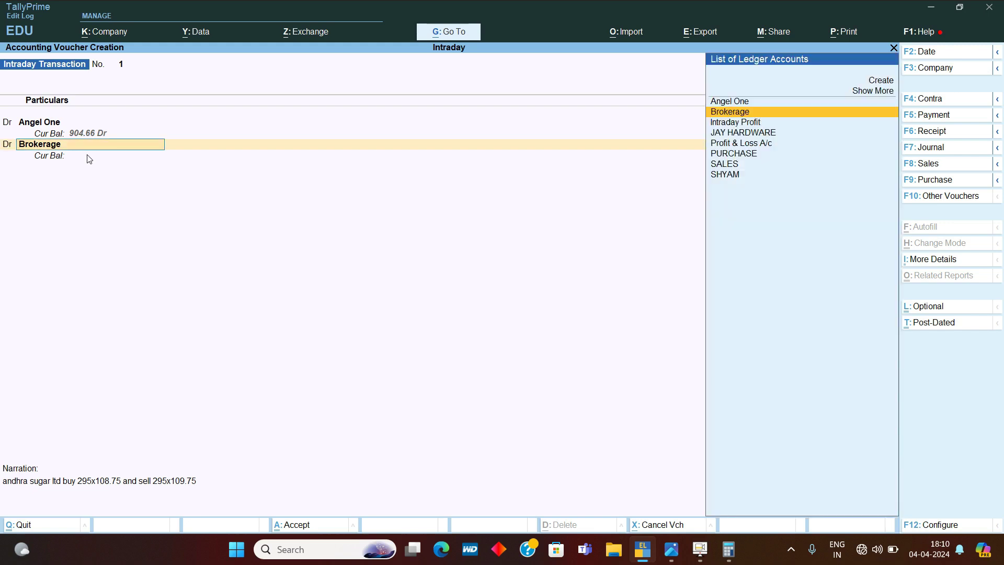
pyautogui.press('Return')
pyautogui.write('100')
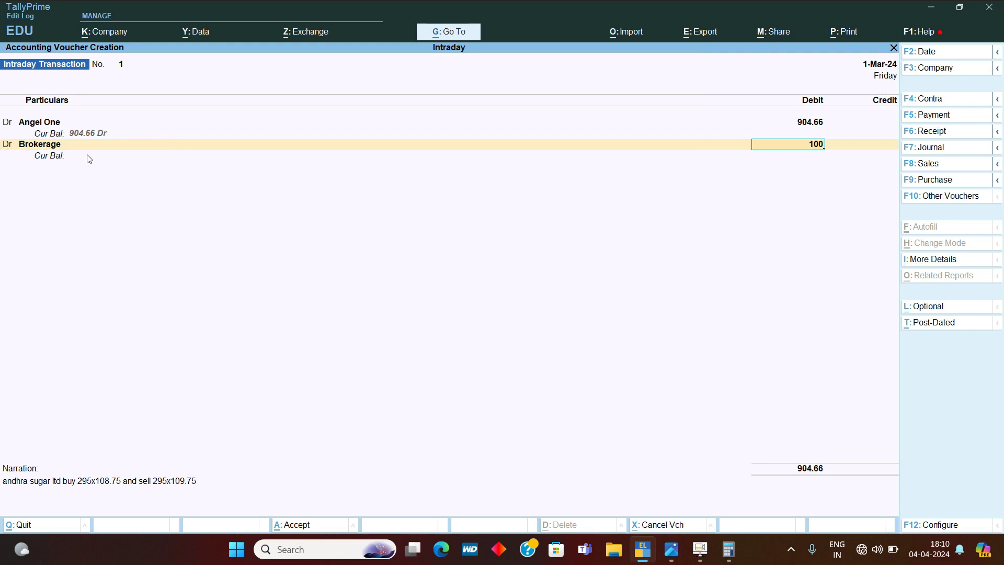
pyautogui.press('Return')
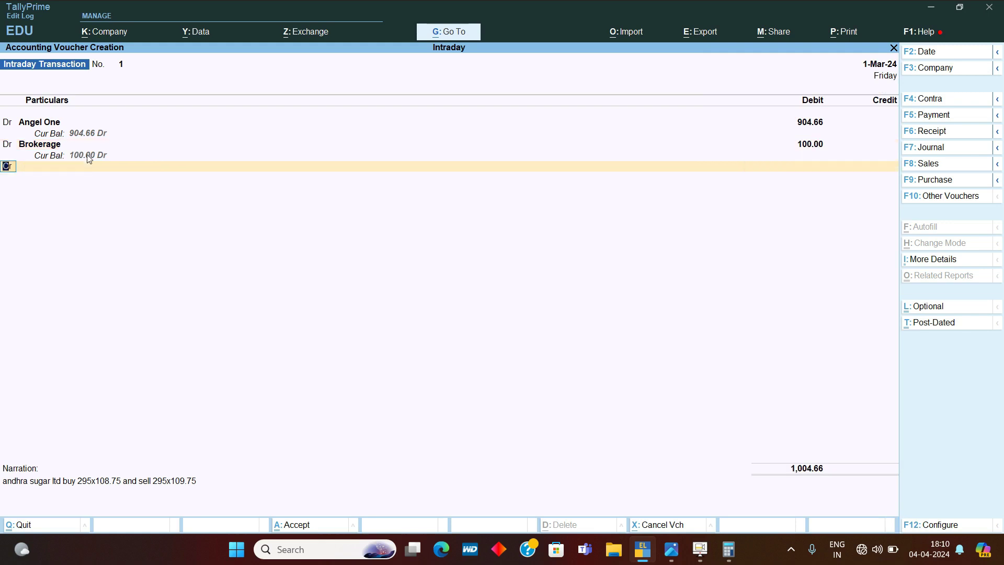
# Add a credit line for Intraday Profit with the balancing amount of 1,004.66.
pyautogui.press('Return')
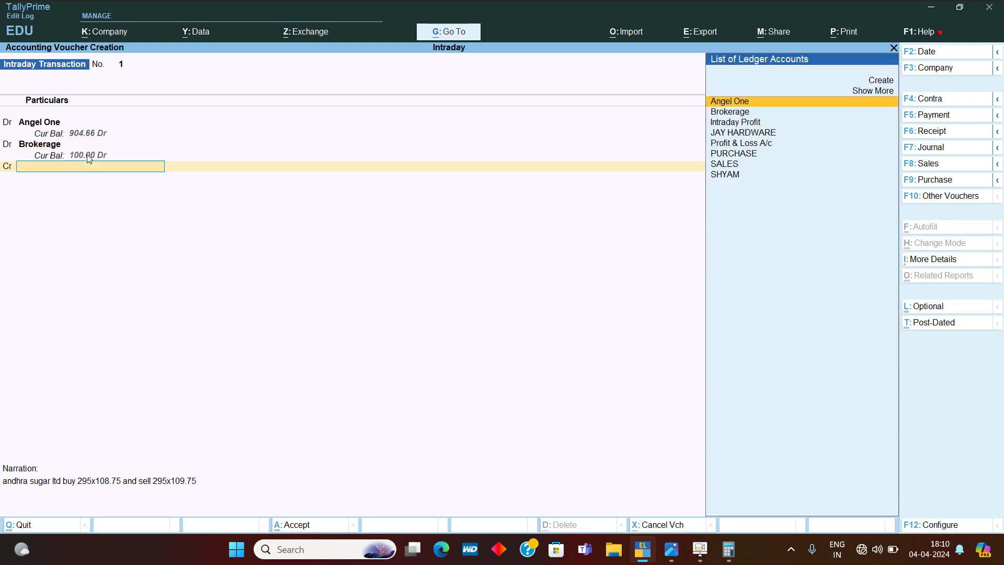
pyautogui.write('in')
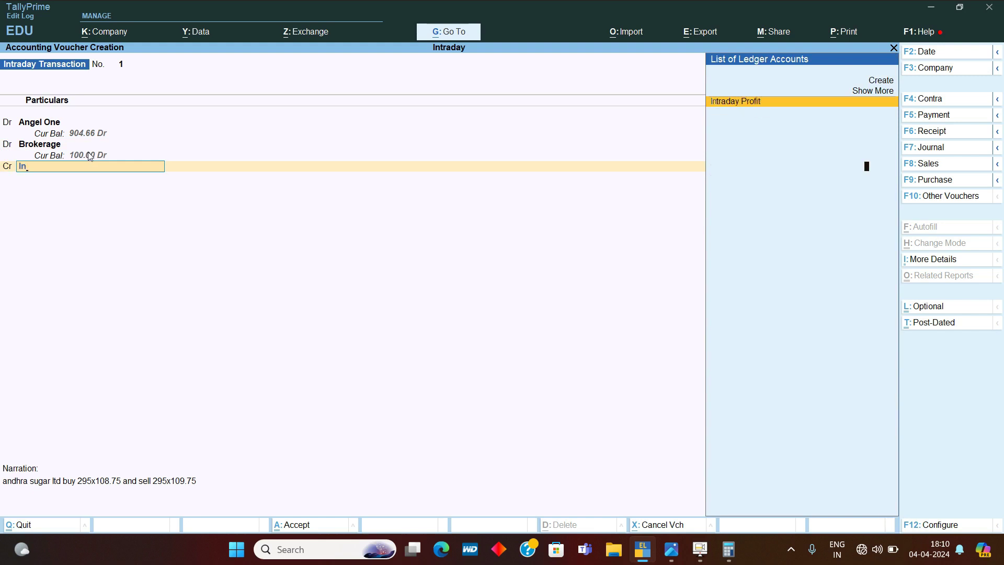
pyautogui.press('Return')
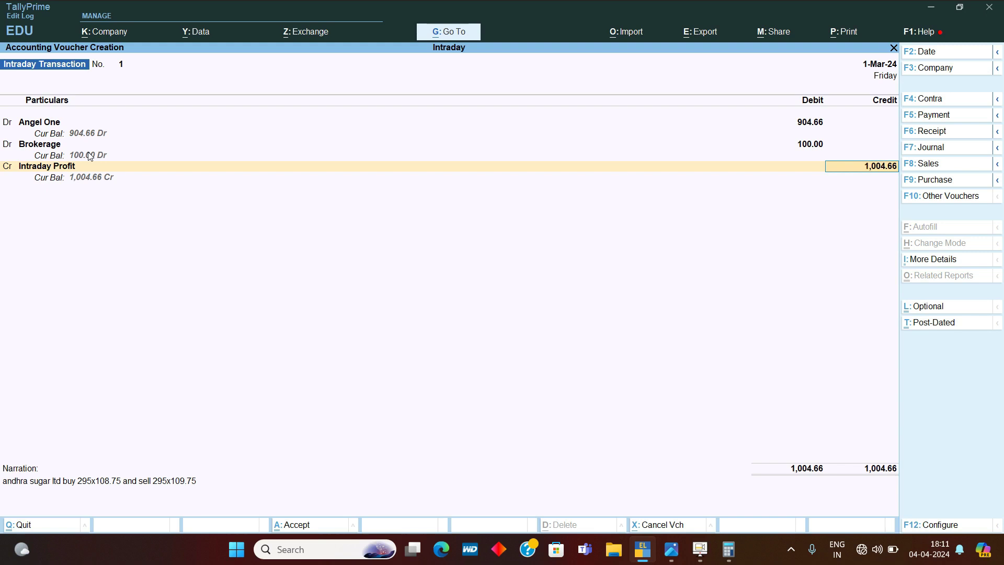
# Create the ledger "Intraday Loss" under Capital Account for the first debit line and debit it 1000.
pyautogui.press('BackSpace')
pyautogui.press('BackSpace')
pyautogui.press('BackSpace')
pyautogui.press('BackSpace')
pyautogui.press('BackSpace')
pyautogui.press('BackSpace')
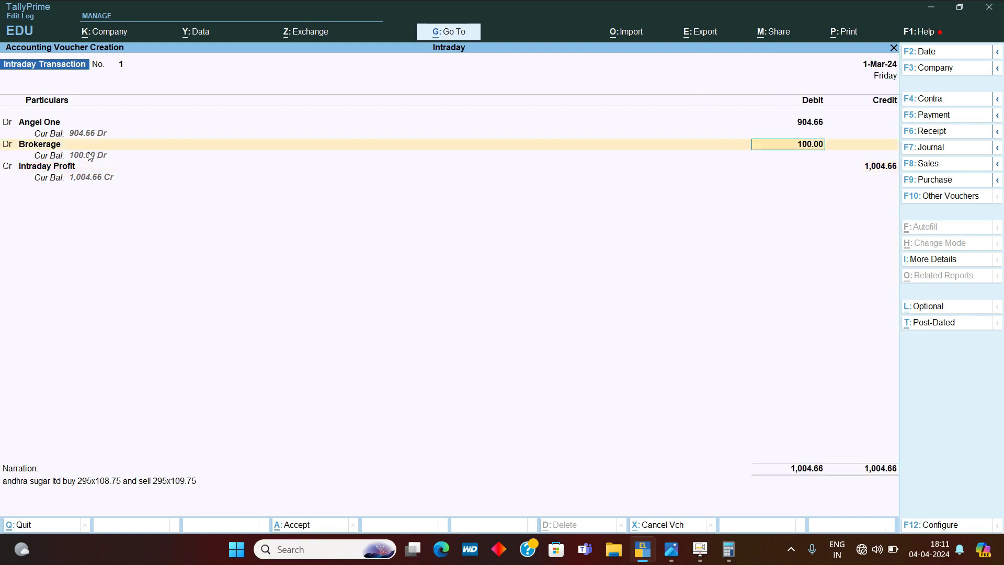
pyautogui.hotkey('alt', 'c')
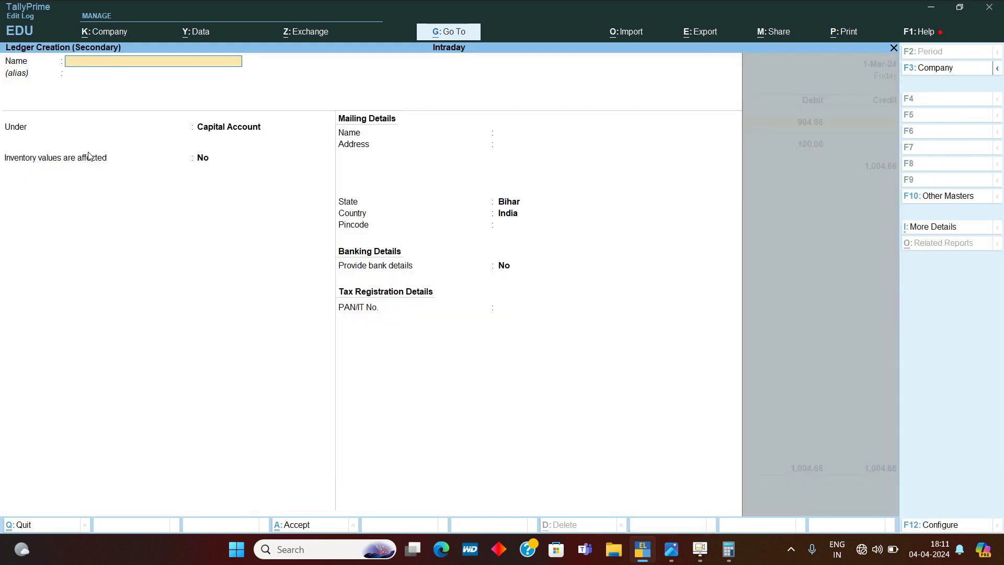
pyautogui.write('Indra')
pyautogui.press('BackSpace')
pyautogui.write('traday Loss')
pyautogui.press('Return')
pyautogui.hotkey('ctrl', 'a')
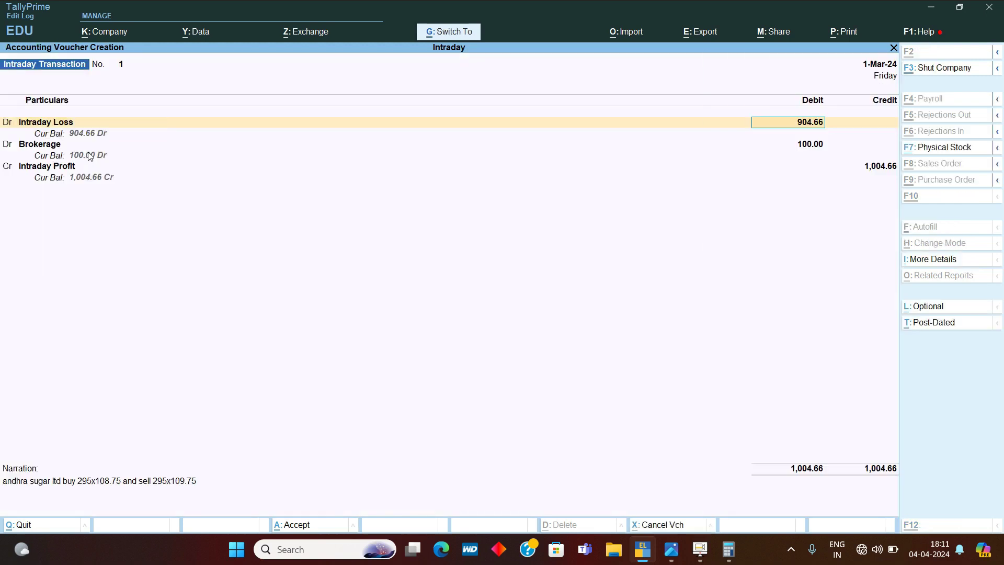
pyautogui.write('1000')
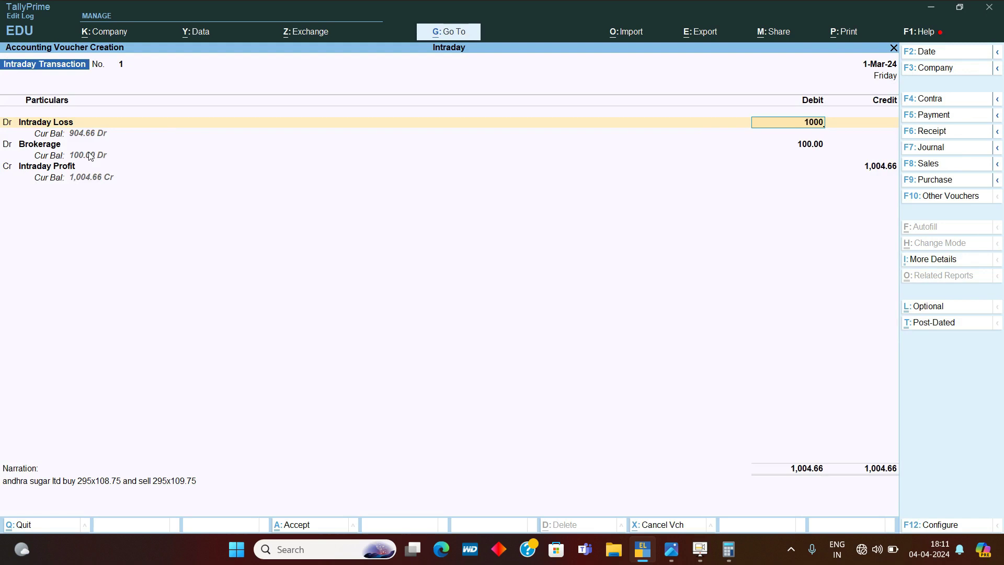
pyautogui.press('Return')
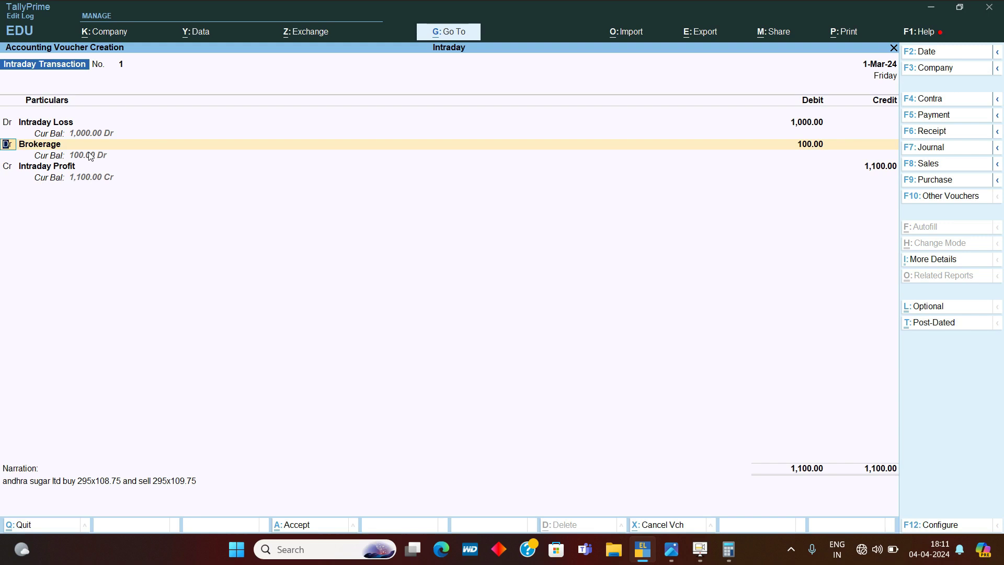
# Keep the Brokerage debit and replace Intraday Profit with Angel One on the credit line.
pyautogui.press('Return')
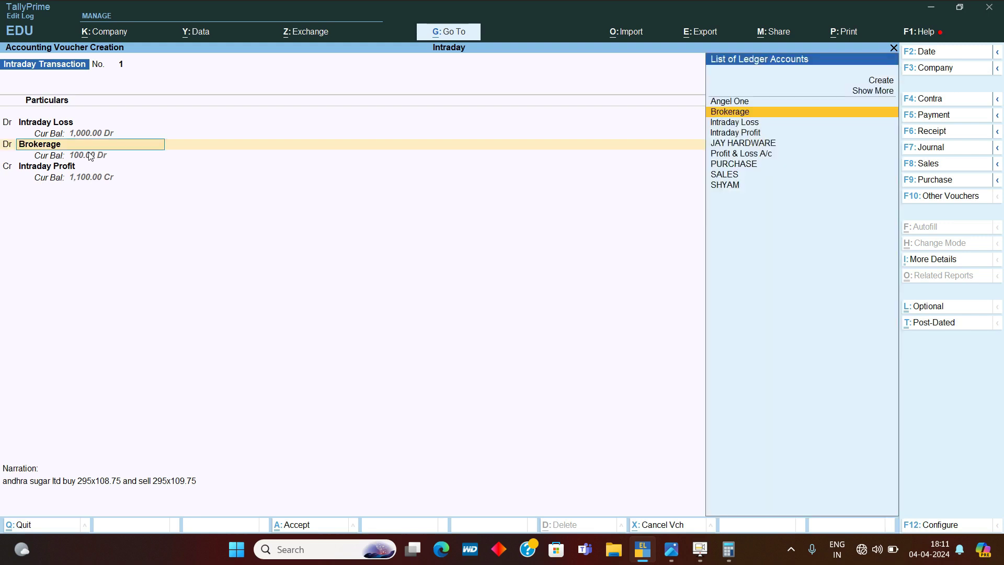
pyautogui.press('Return')
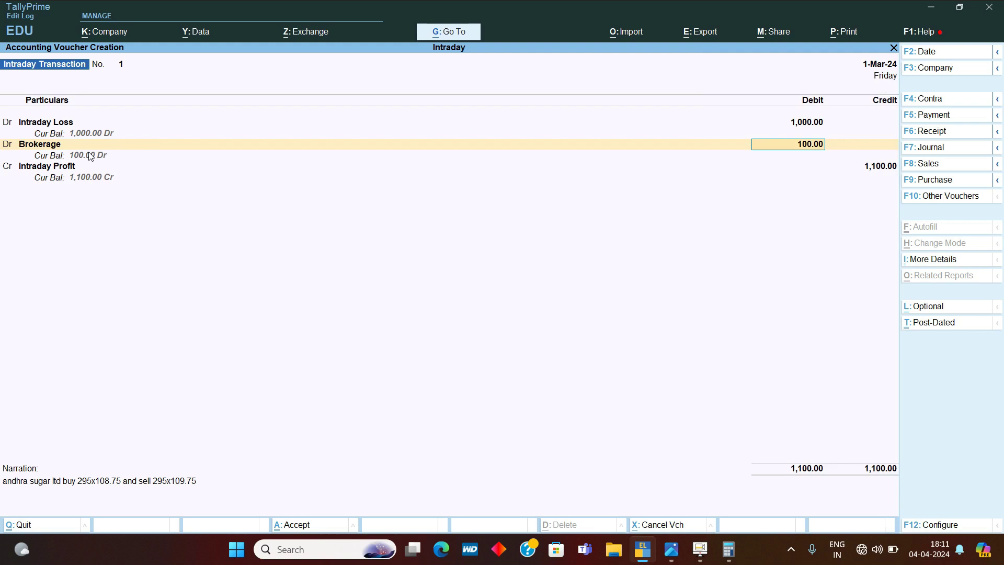
pyautogui.press('Return')
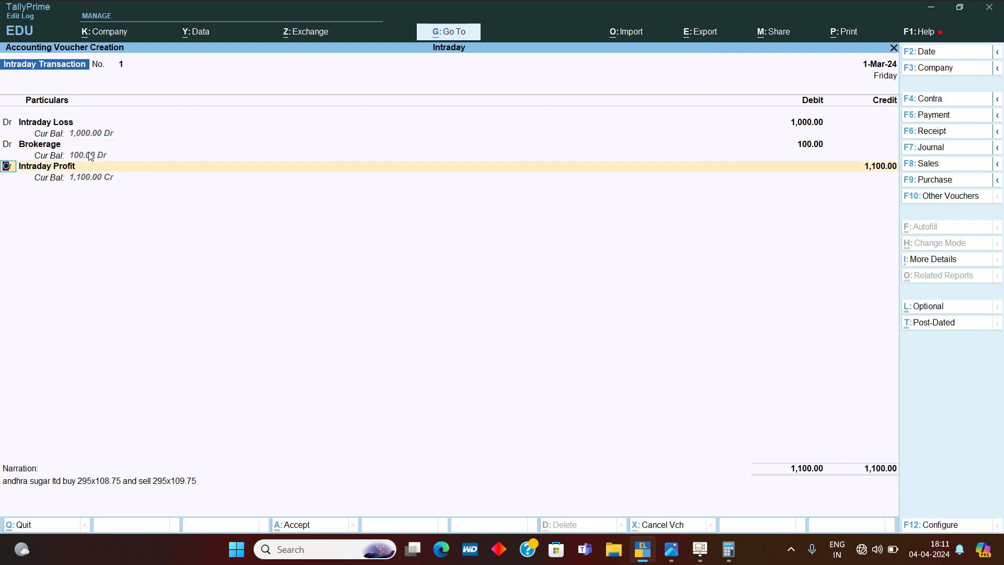
pyautogui.press('Return')
pyautogui.write('Ange')
pyautogui.press('Return')
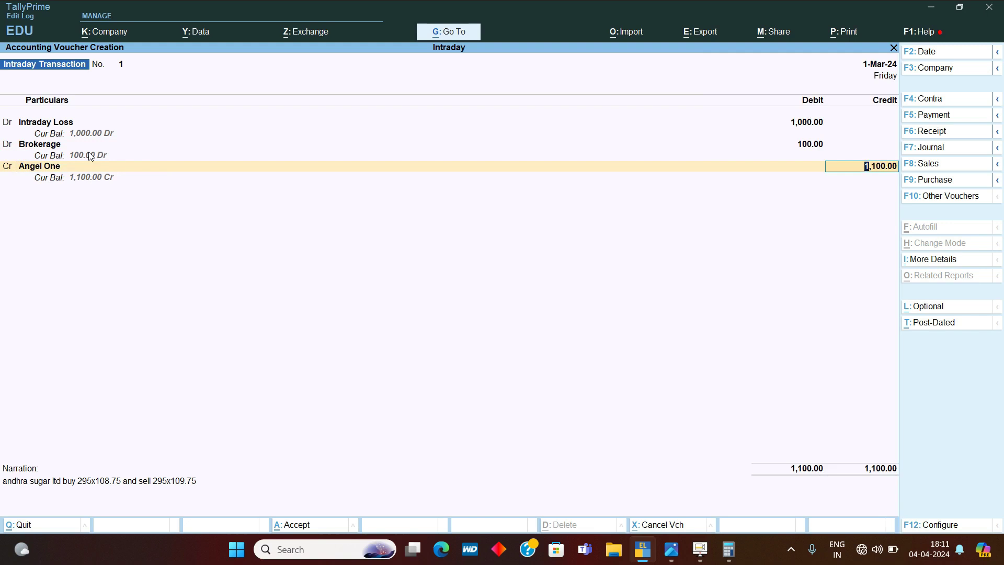
# Set the Intraday Loss debit to 900, keeping the Brokerage debit line.
pyautogui.press('BackSpace')
pyautogui.press('BackSpace')
pyautogui.press('BackSpace')
pyautogui.press('BackSpace')
pyautogui.press('BackSpace')
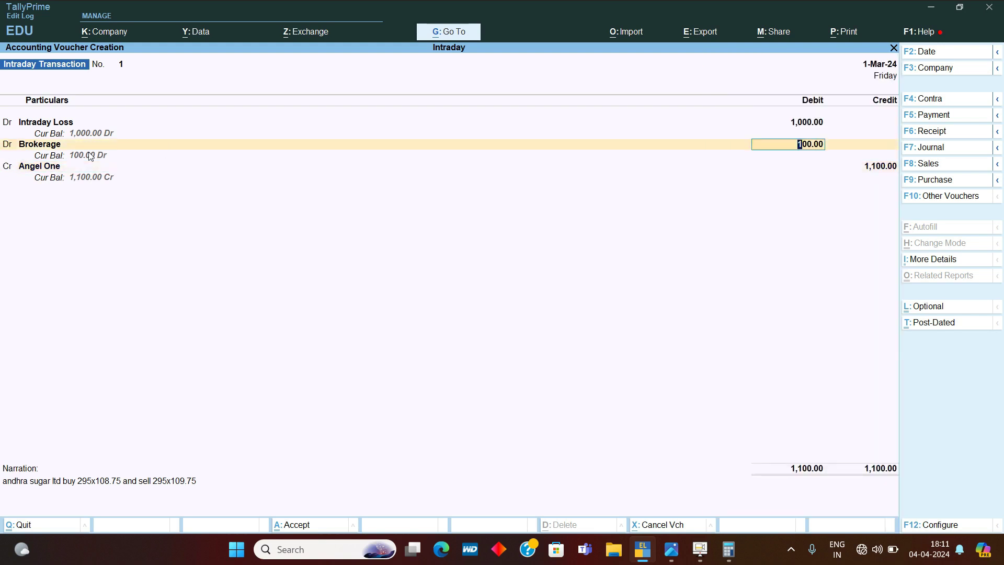
pyautogui.press('BackSpace')
pyautogui.write('900')
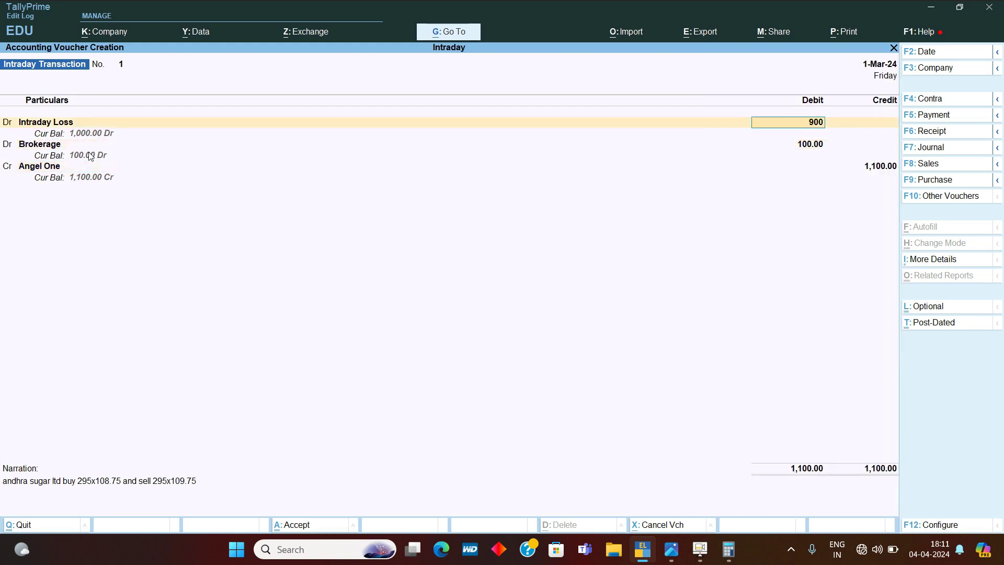
pyautogui.press('Return')
pyautogui.press('Return')
pyautogui.press('Return')
pyautogui.press('Return')
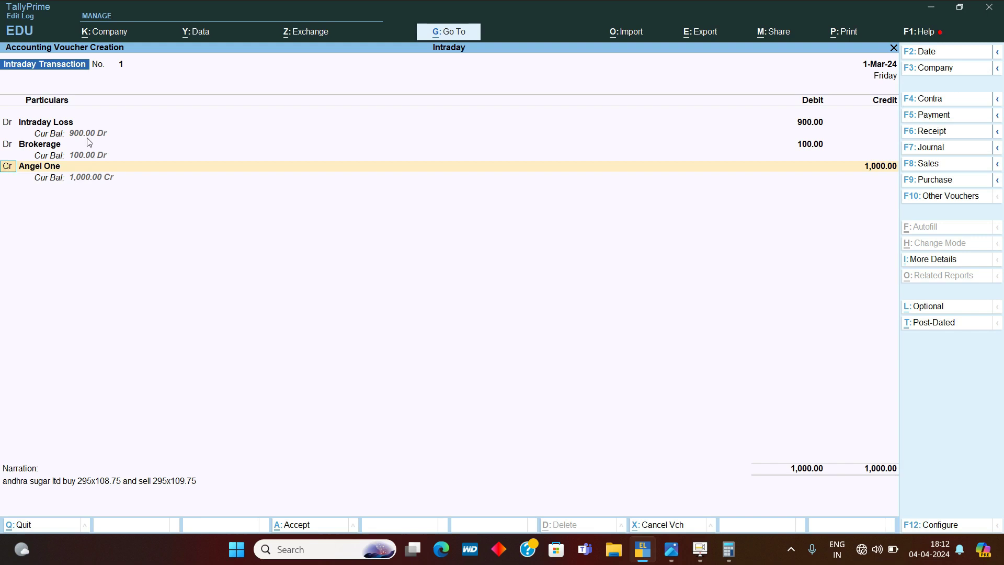
# Replace Intraday Loss with Angel One on the first debit line.
pyautogui.press('BackSpace')
pyautogui.press('BackSpace')
pyautogui.press('BackSpace')
pyautogui.press('BackSpace')
pyautogui.press('BackSpace')
pyautogui.write('Angel')
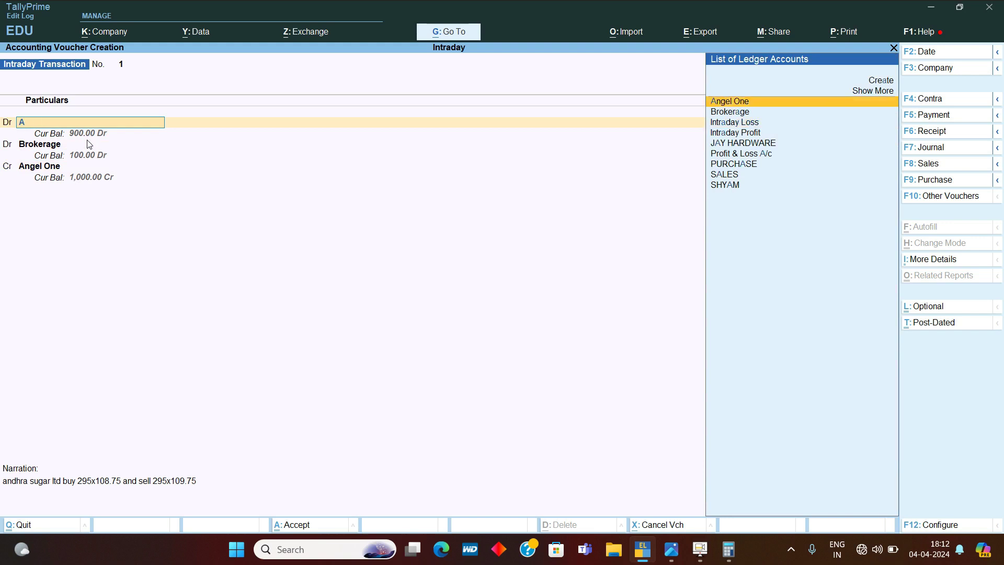
pyautogui.press('Return')
pyautogui.press('Return')
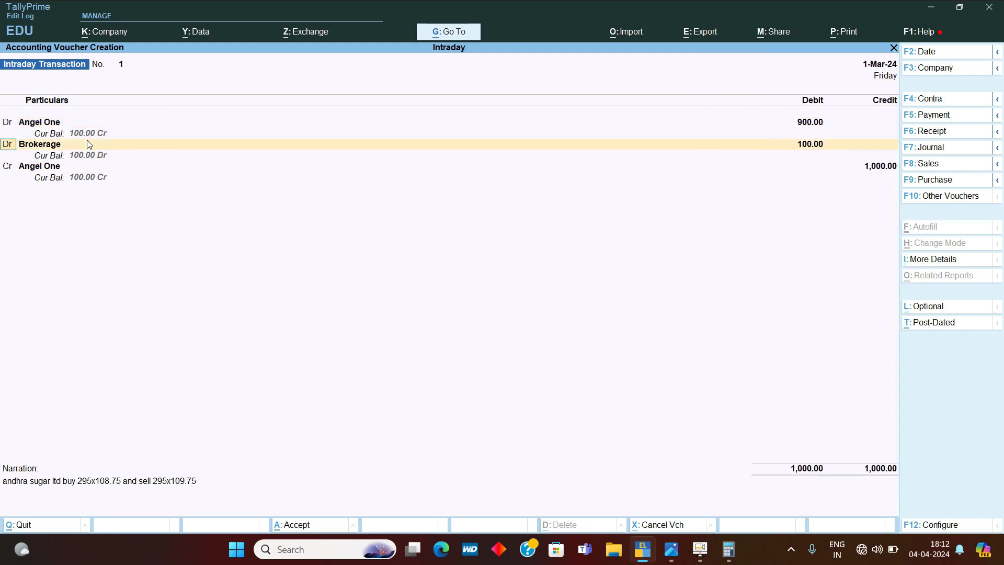
# Delete the Brokerage line and set the credit line's ledger to Intraday Profit.
pyautogui.hotkey('ctrl', 'd')
pyautogui.press('Return')
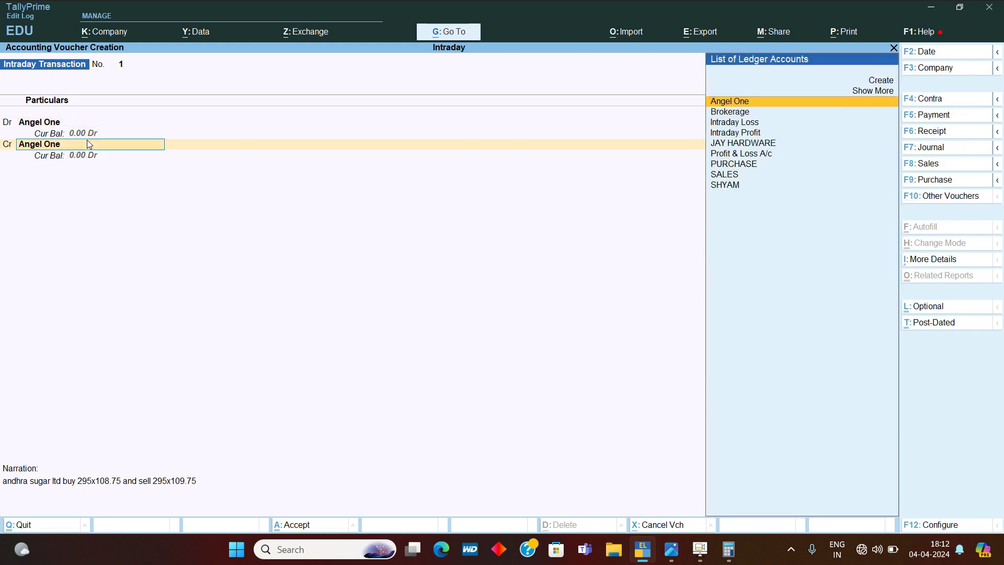
pyautogui.write('in')
pyautogui.press('Down')
pyautogui.press('Return')
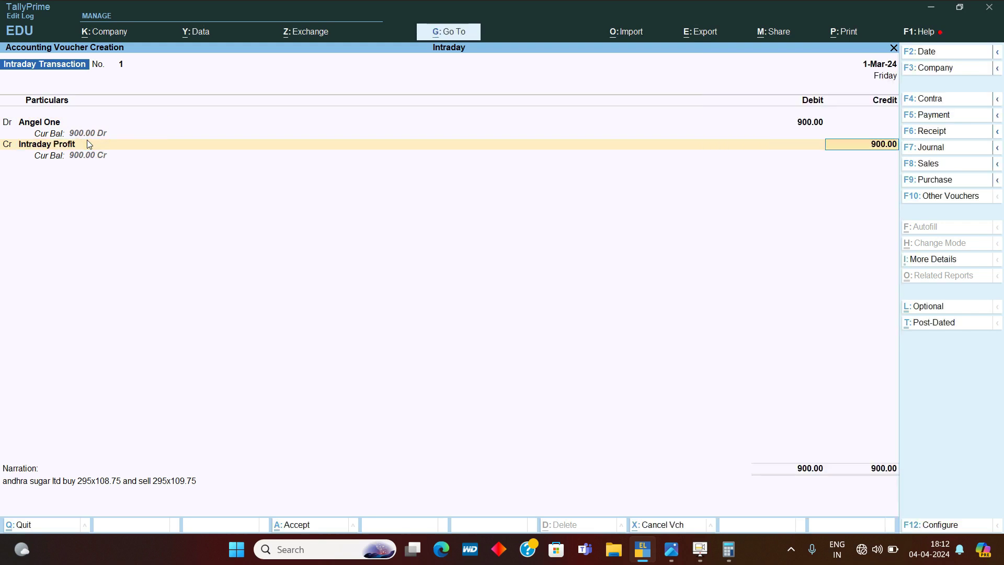
# Check the profit in the calculator and set both the Intraday Profit credit and the Angel One debit to 904.66.
pyautogui.click(726, 548)
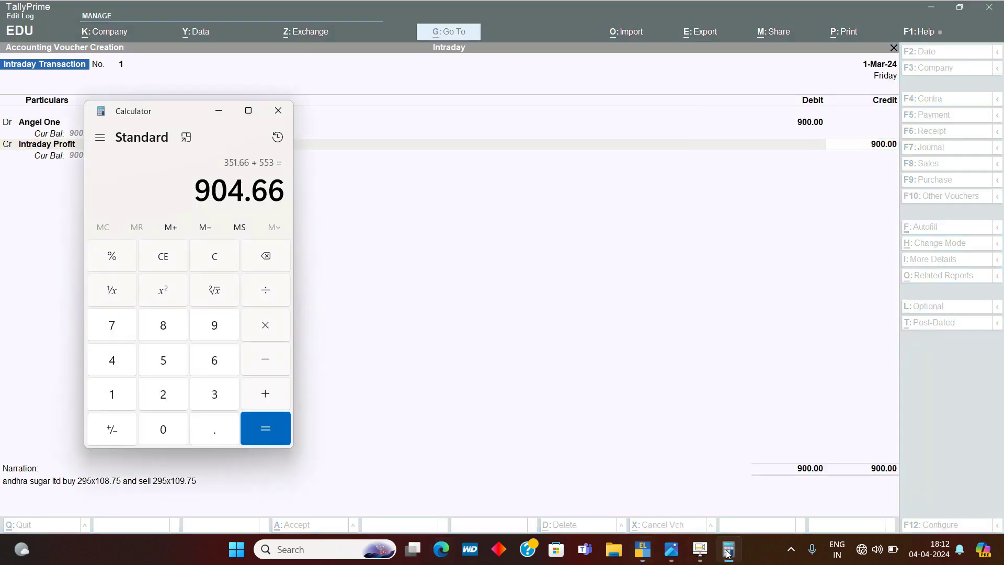
pyautogui.click(726, 548)
pyautogui.write('904.66')
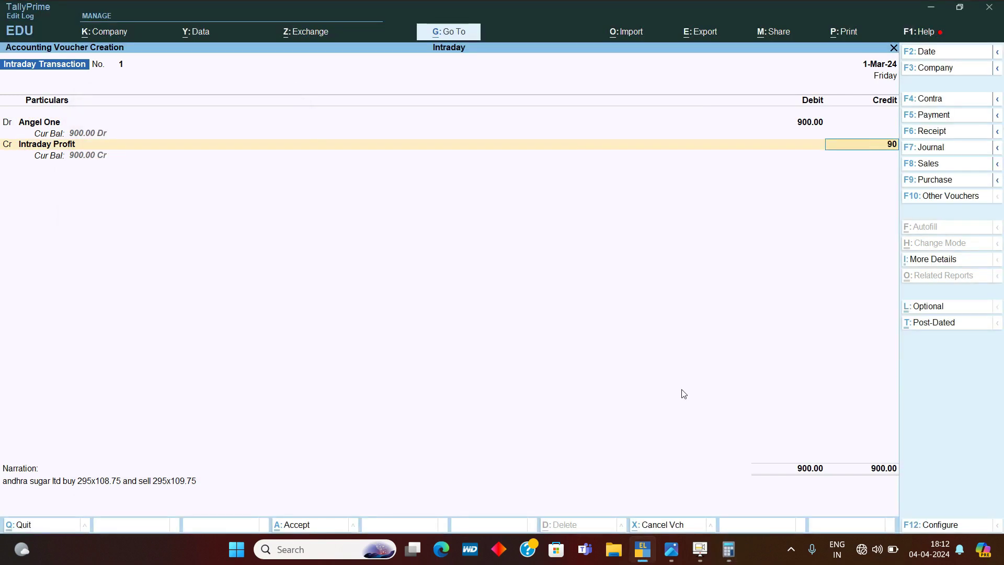
pyautogui.press('Return')
pyautogui.press('BackSpace')
pyautogui.press('BackSpace')
pyautogui.press('BackSpace')
pyautogui.press('BackSpace')
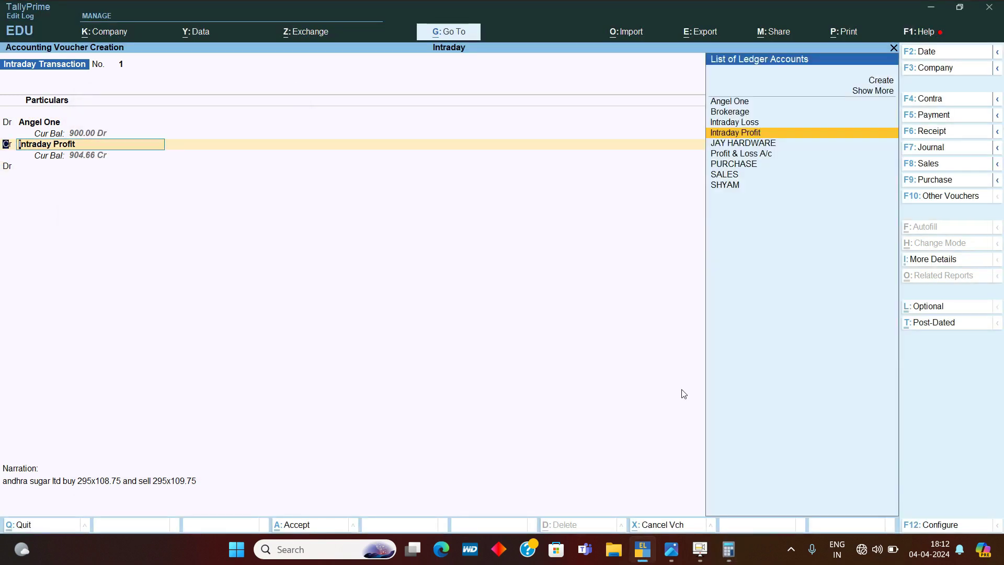
pyautogui.write('0')
pyautogui.press('BackSpace')
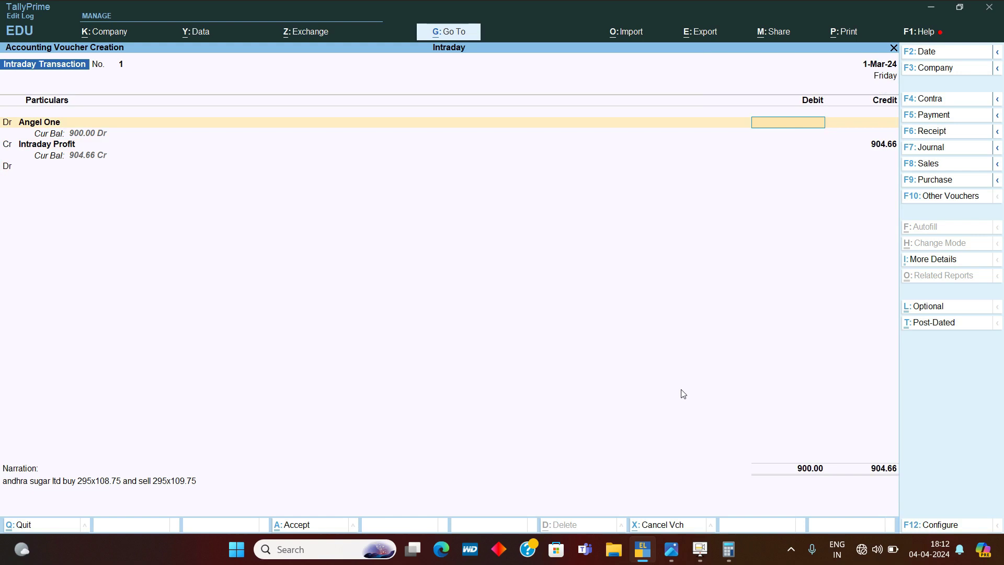
pyautogui.write('904.66')
pyautogui.press('Return')
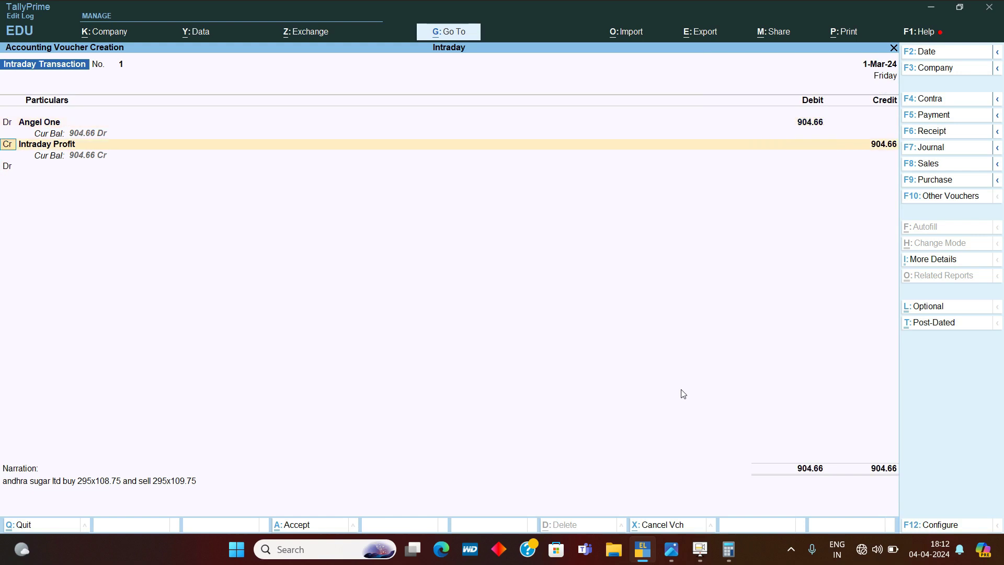
# Save the Intraday Transaction voucher with its existing narration and leave voucher creation.
pyautogui.press('Return')
pyautogui.press('Return')
pyautogui.press('Return')
pyautogui.press('Return')
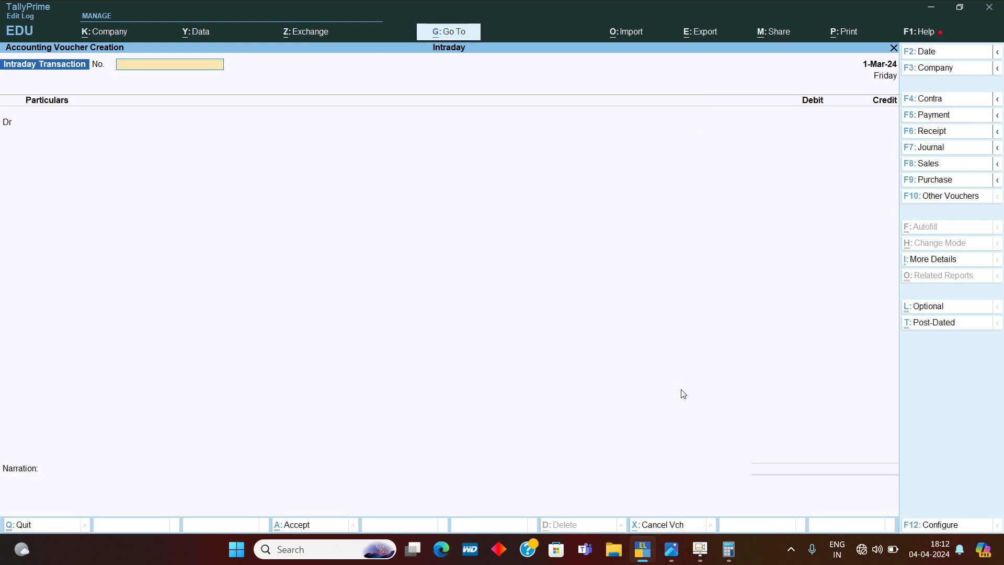
pyautogui.press('Escape')
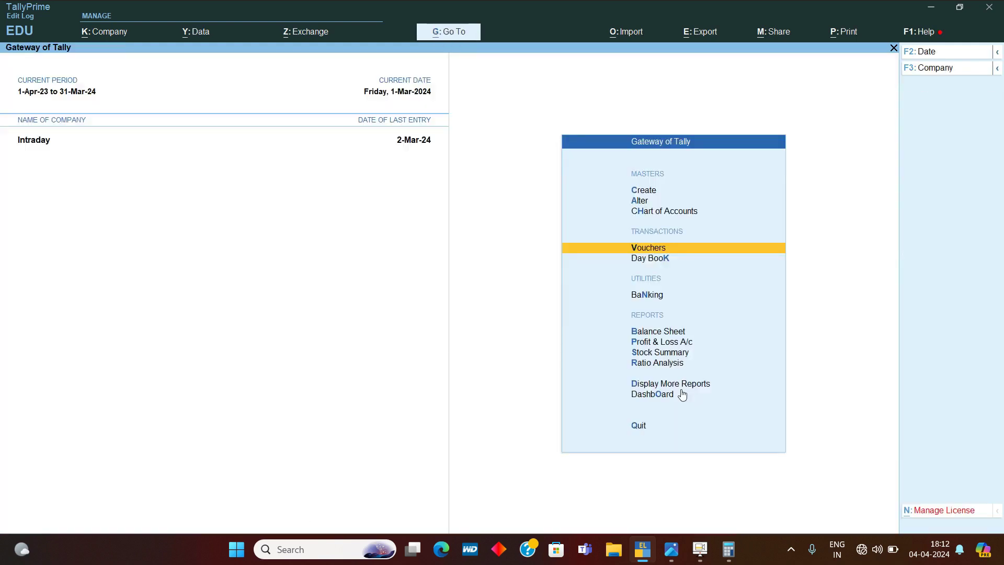
# Open the Balance Sheet and inspect the ledgers grouped under Capital Account.
pyautogui.press('b')
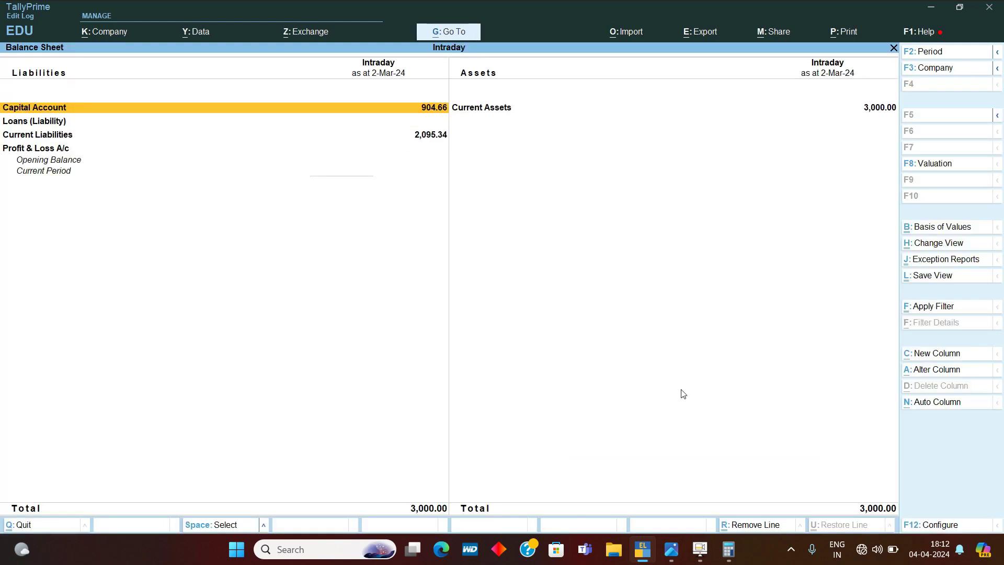
pyautogui.press('Return')
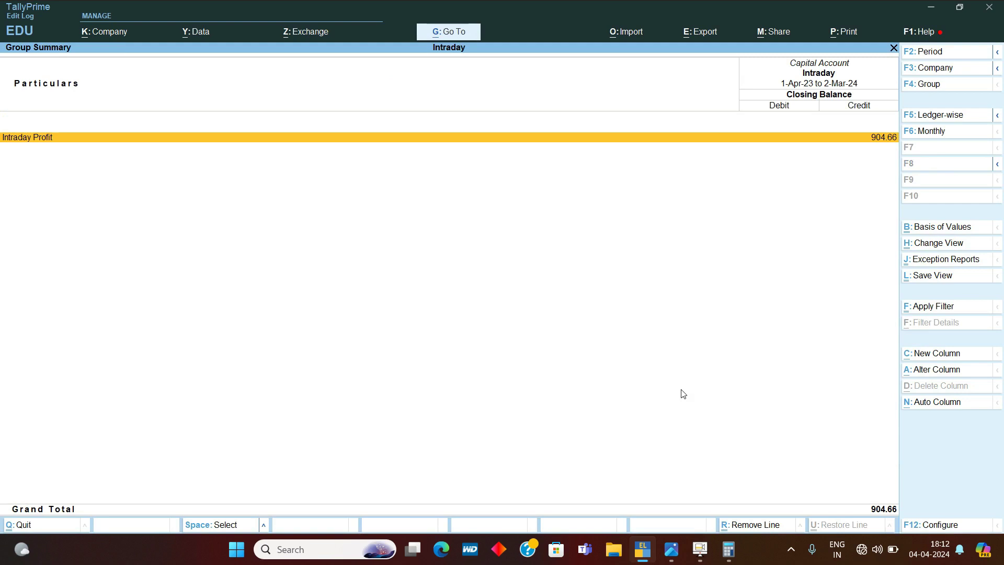
pyautogui.press('Escape')
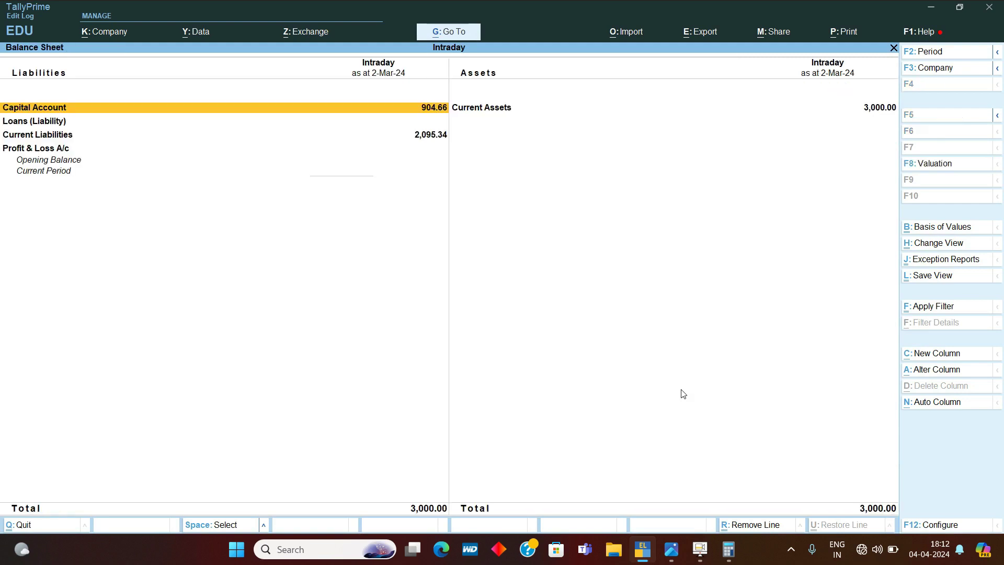
# Examine the Current Assets, Current Liabilities and Capital Account groups from the Balance Sheet.
pyautogui.press('Right')
pyautogui.press('Return')
pyautogui.press('Escape')
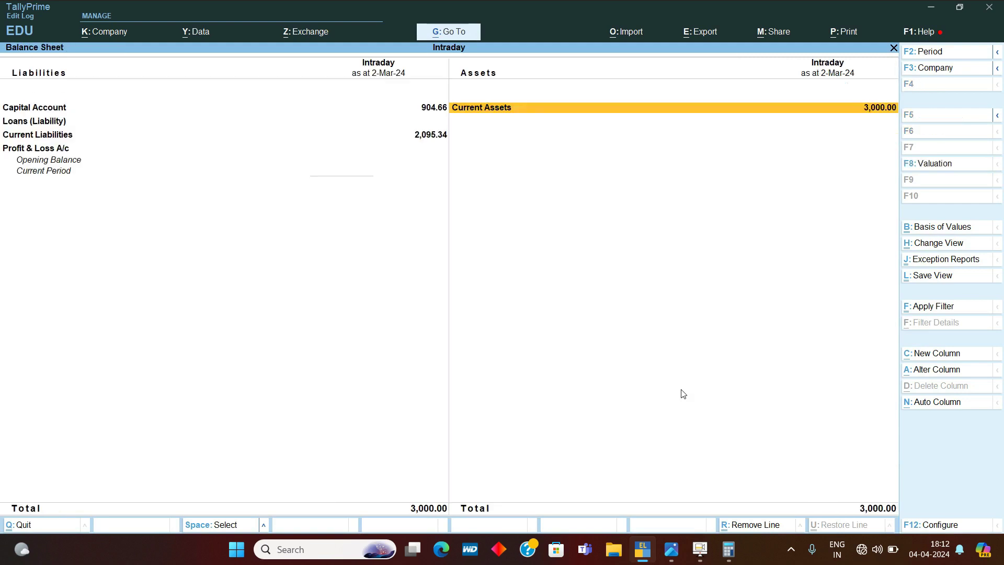
pyautogui.press('Escape')
pyautogui.press('Return')
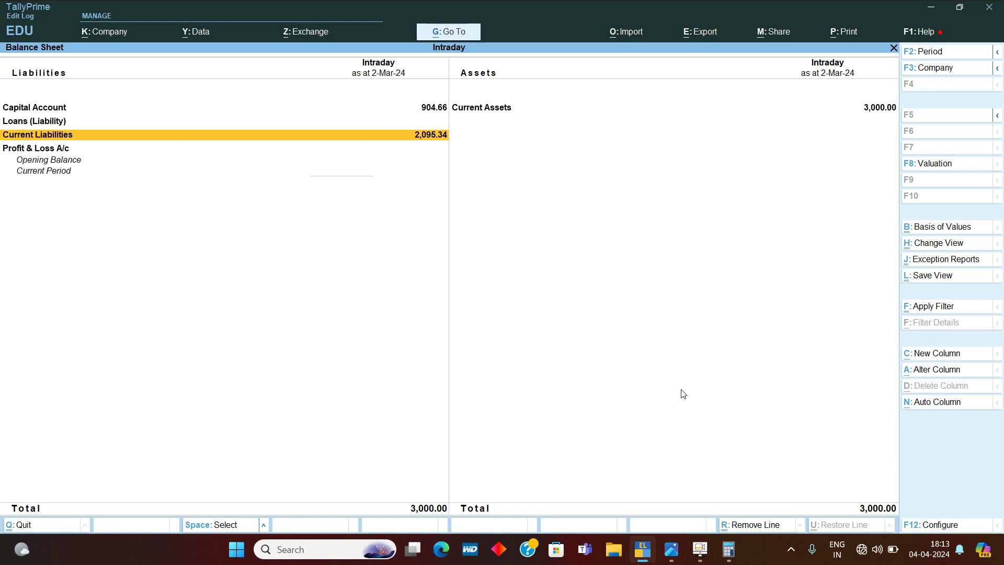
pyautogui.press('Return')
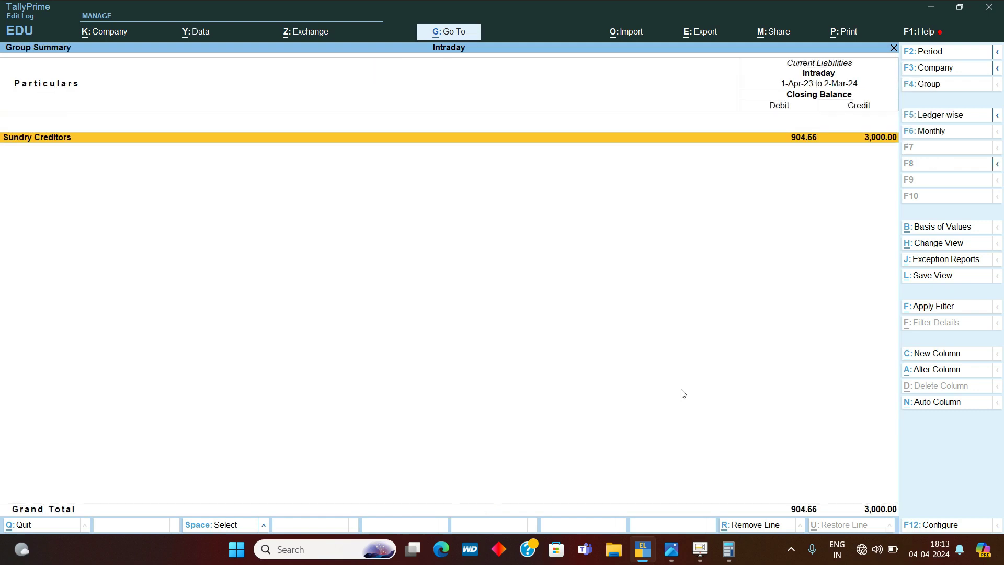
pyautogui.press('Escape')
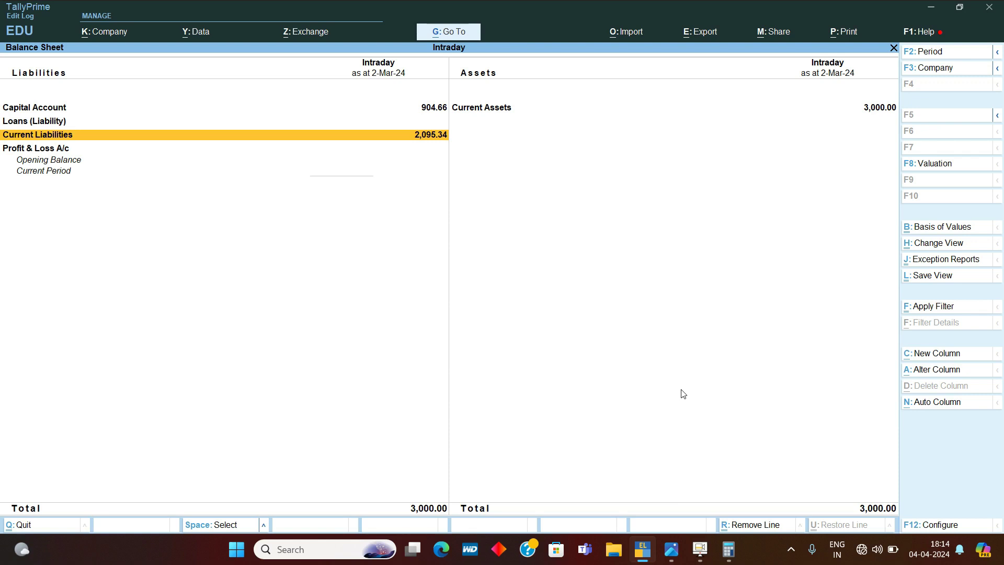
pyautogui.press('Return')
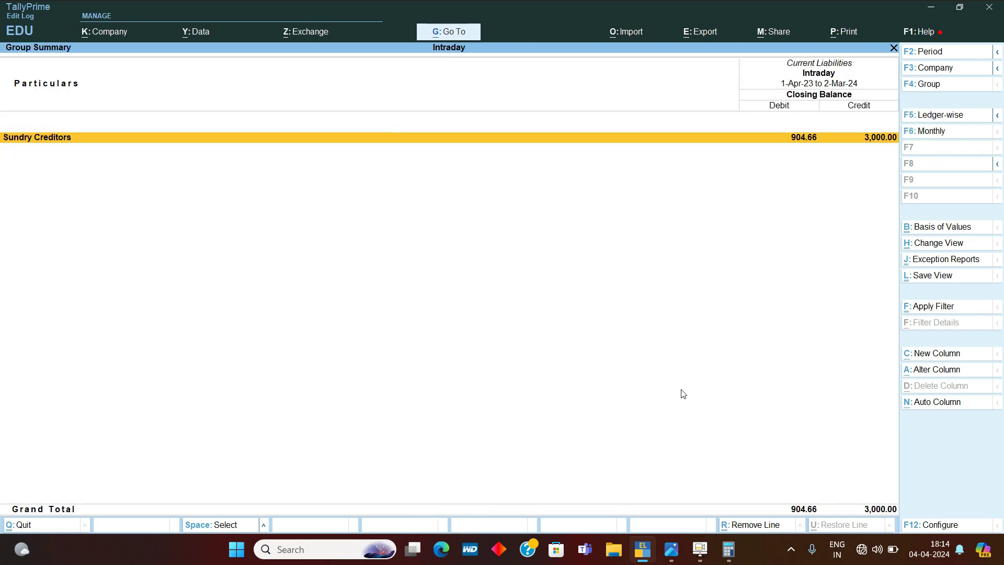
pyautogui.press('Escape')
pyautogui.press('Up')
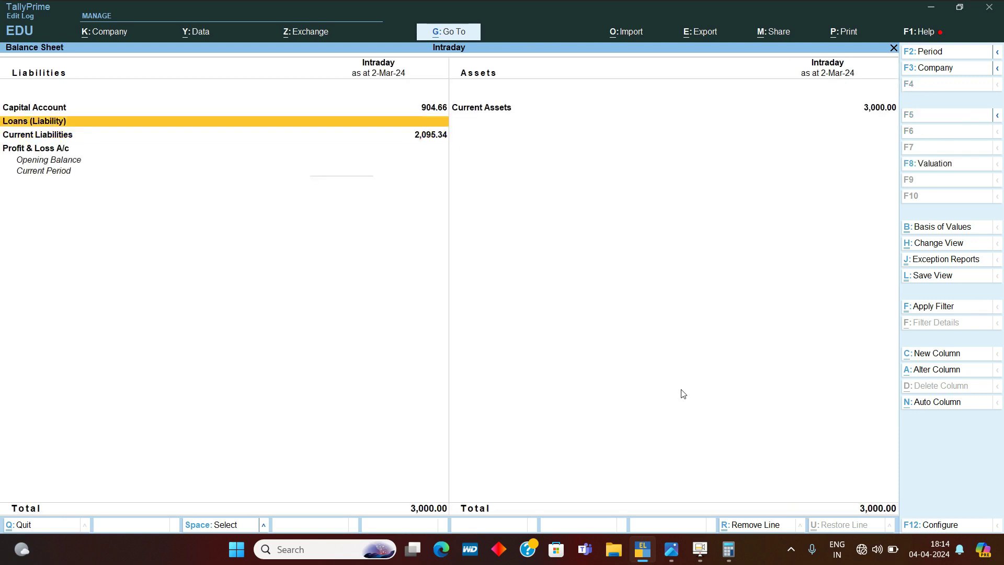
pyautogui.press('Up')
pyautogui.press('Return')
pyautogui.press('Return')
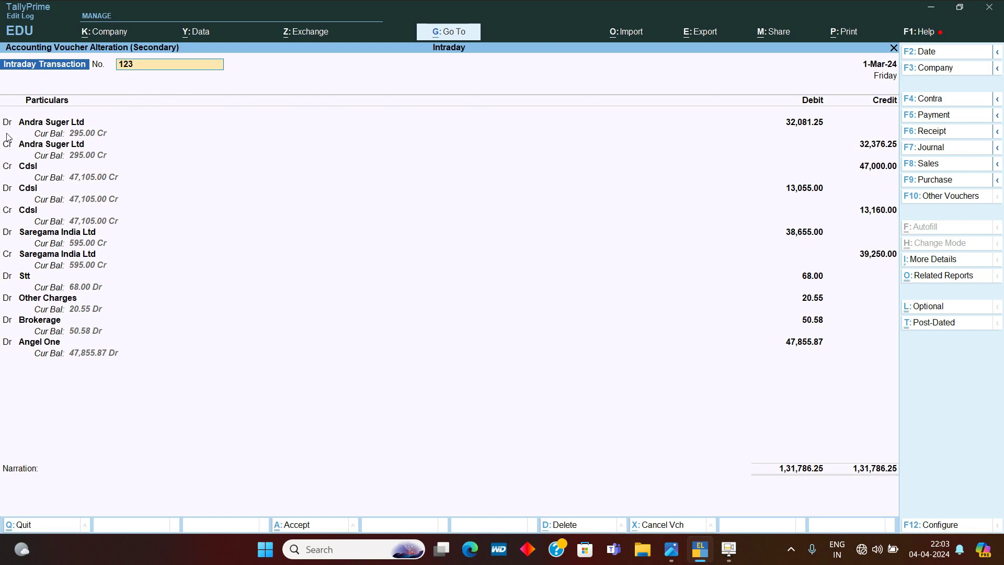
# Compare the Andra Suger Ltd debit and credit lines with the Andhra Sugars buy and sell figures in the Photos screenshot, returning to TallyPrime.
pyautogui.click(671, 549)
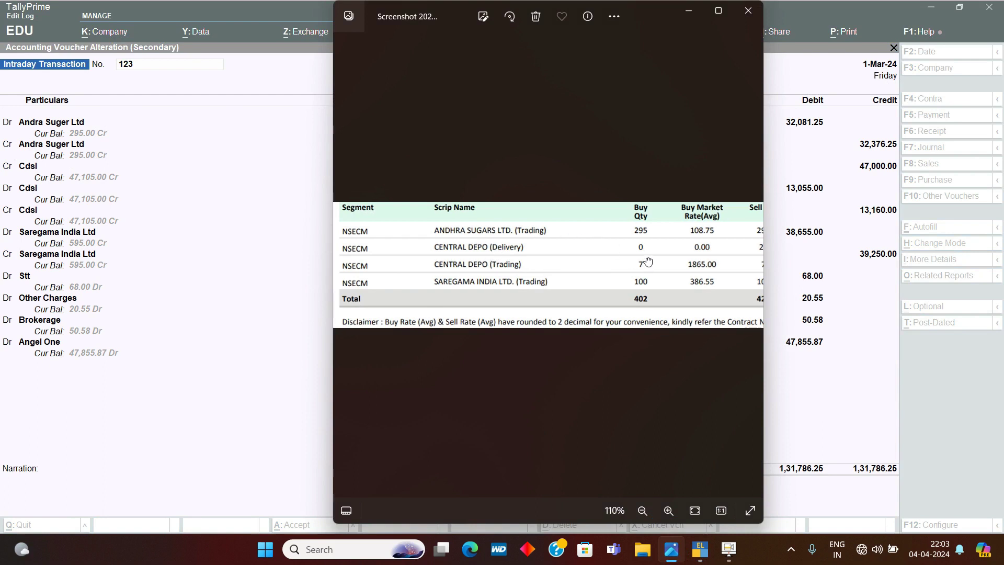
pyautogui.moveTo(643, 260); pyautogui.dragTo(595, 261)
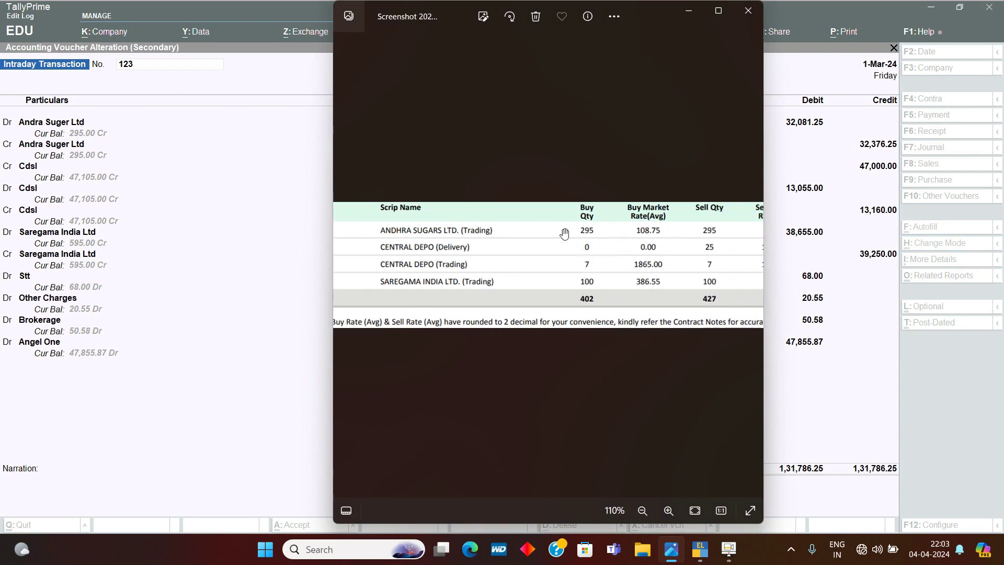
pyautogui.click(227, 7)
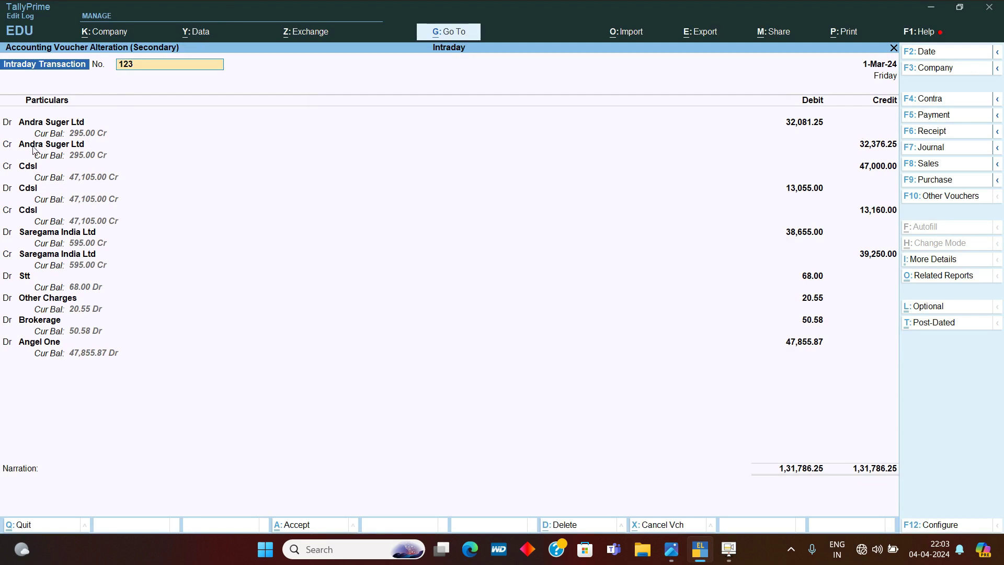
pyautogui.click(671, 549)
pyautogui.hscroll(3, 593, 285)
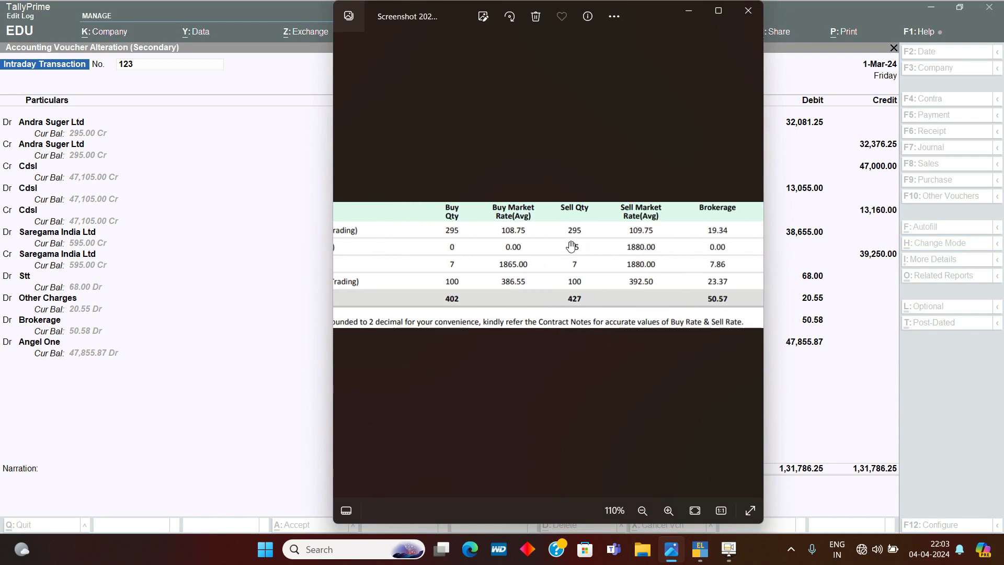
pyautogui.click(102, 165)
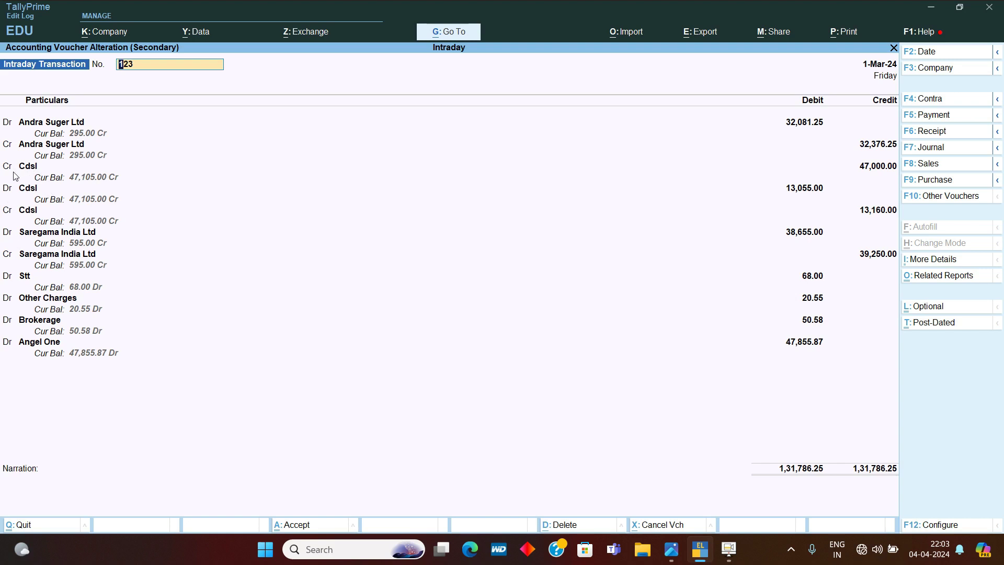
# Compare the voucher's Cdsl lines with the Central Depo delivery and trading rows in the Photos screenshot, returning to TallyPrime.
pyautogui.click(668, 547)
pyautogui.moveTo(396, 243); pyautogui.dragTo(662, 248)
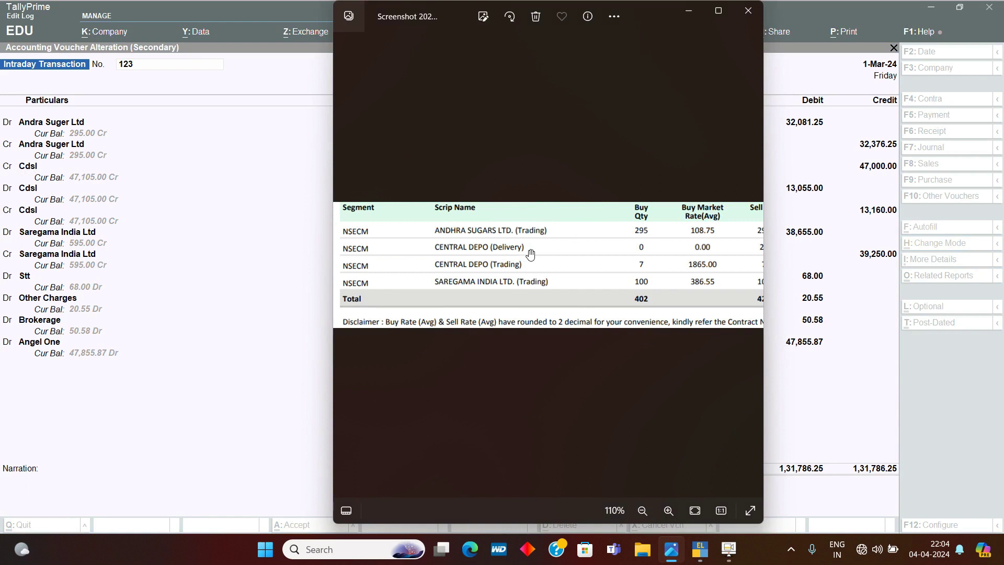
pyautogui.moveTo(663, 253); pyautogui.dragTo(476, 266)
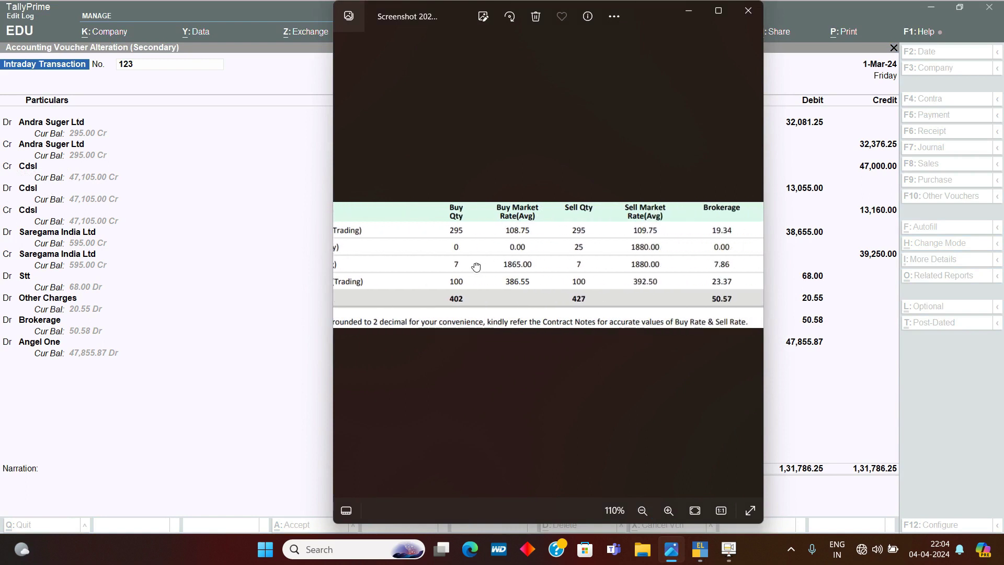
pyautogui.moveTo(619, 252); pyautogui.dragTo(526, 259)
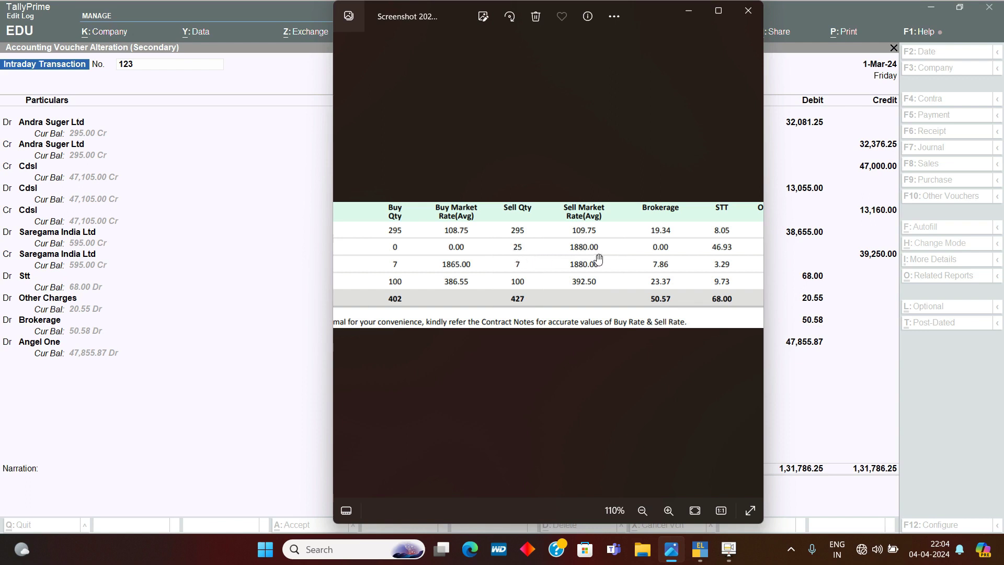
pyautogui.click(243, 13)
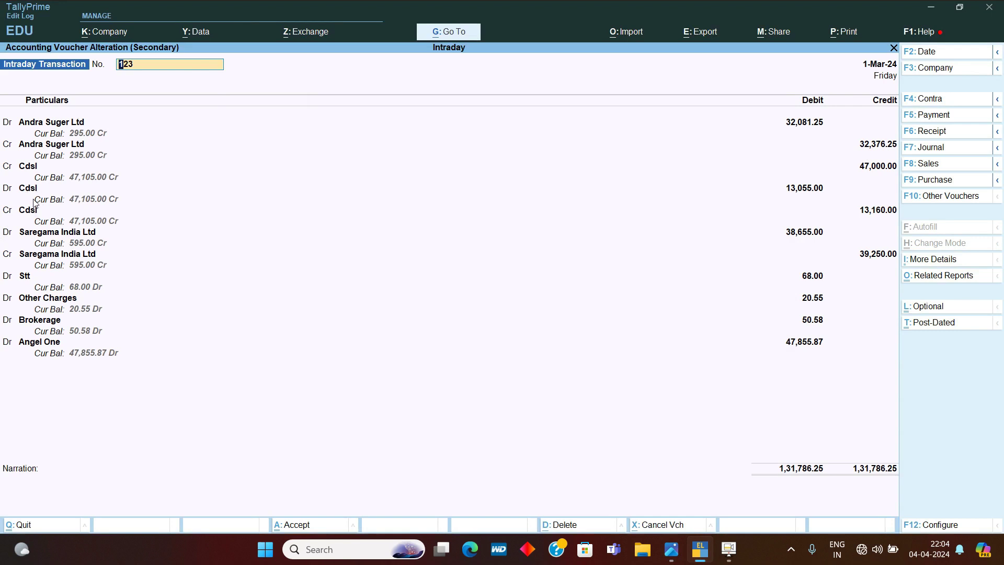
pyautogui.click(670, 550)
pyautogui.moveTo(457, 274); pyautogui.dragTo(690, 273)
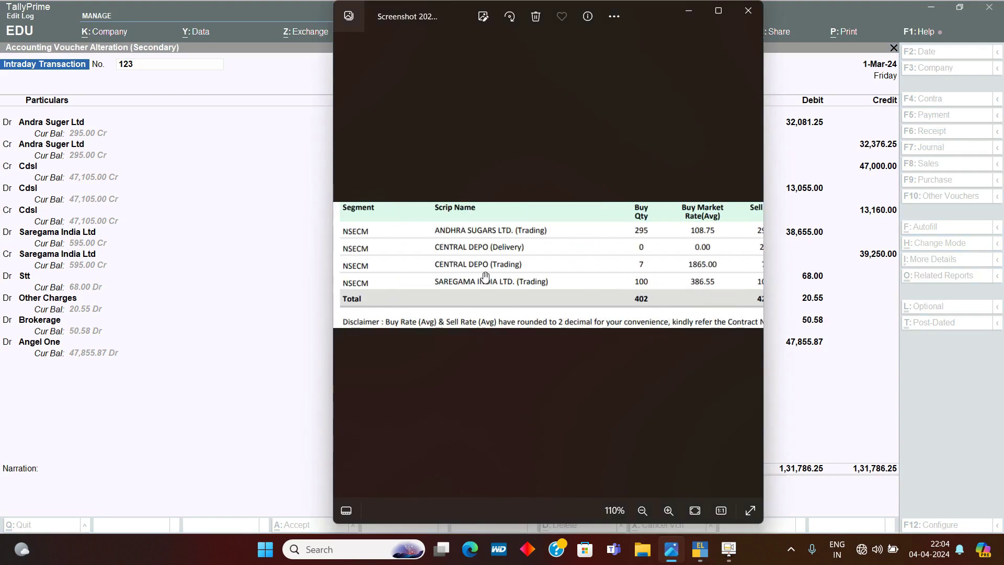
pyautogui.moveTo(606, 269); pyautogui.dragTo(569, 271)
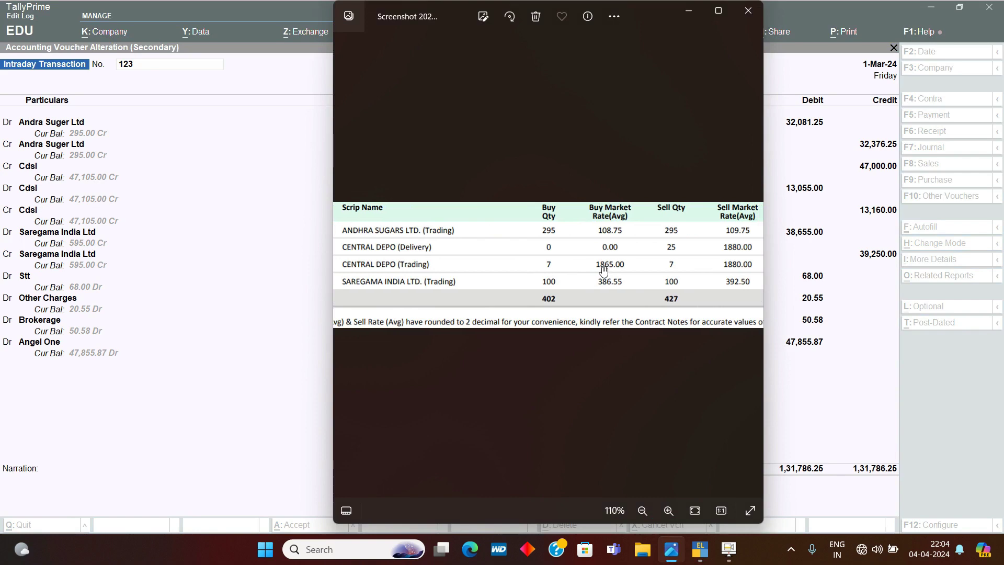
pyautogui.click(98, 209)
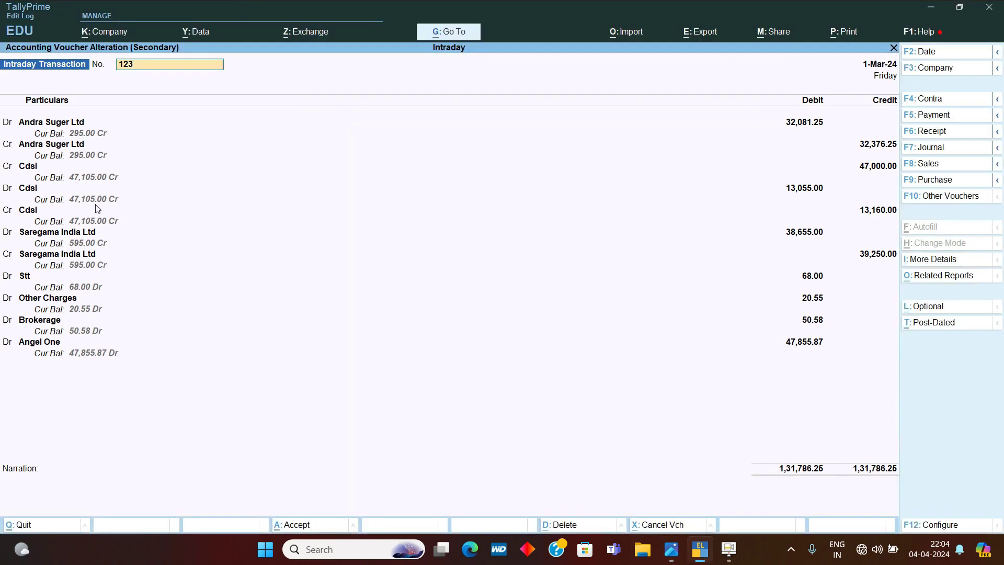
# Check the Saregama India Ltd, Stt, Other Charges, Brokerage and Angel One lines against the Photos screenshot, returning to TallyPrime.
pyautogui.click(681, 550)
pyautogui.moveTo(643, 285); pyautogui.dragTo(500, 285)
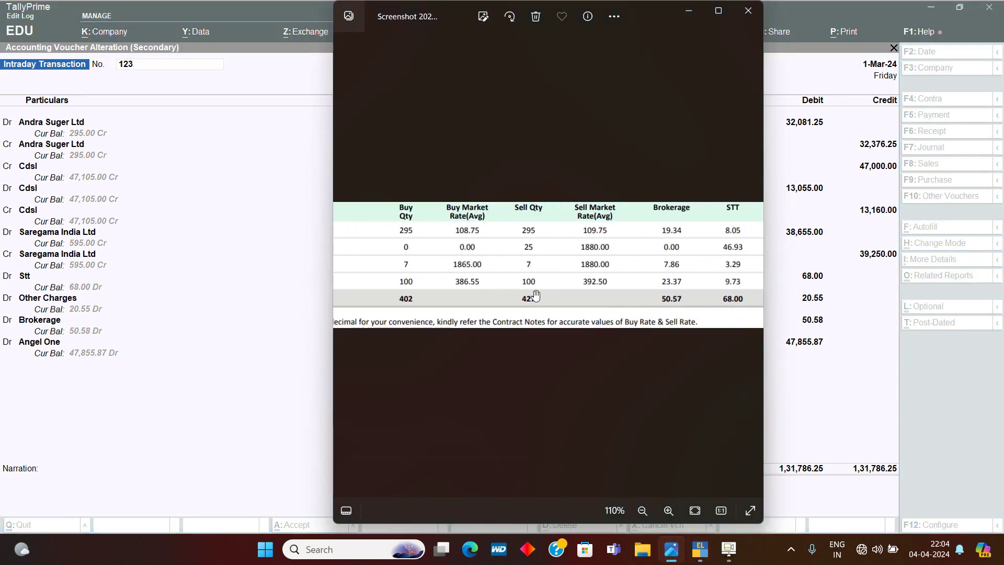
pyautogui.click(251, 6)
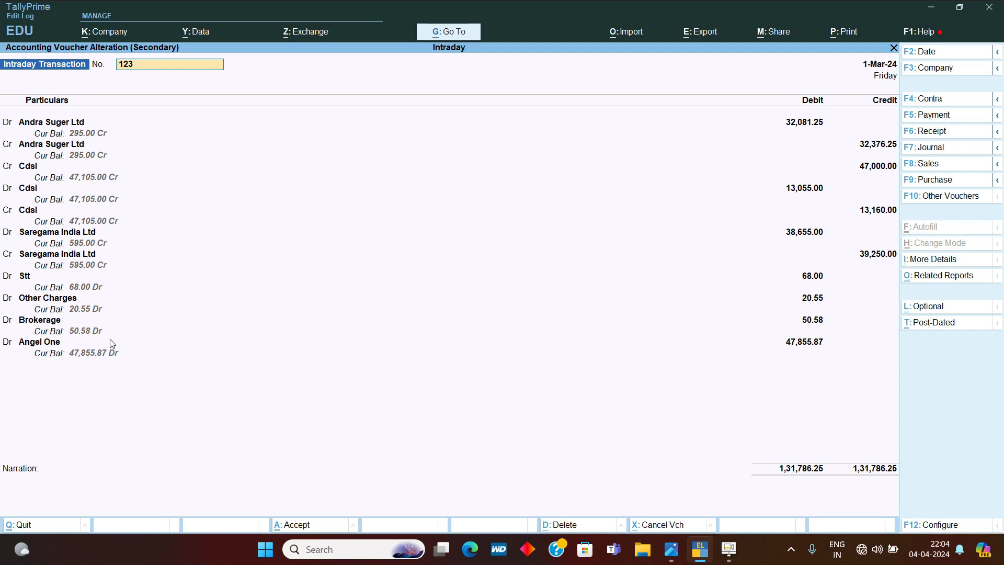
pyautogui.click(672, 549)
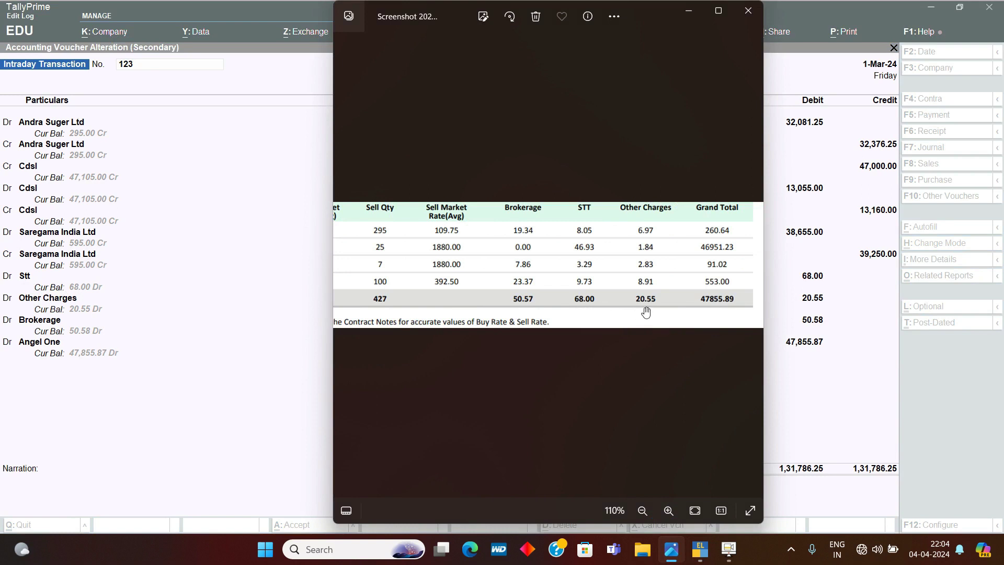
pyautogui.click(272, 11)
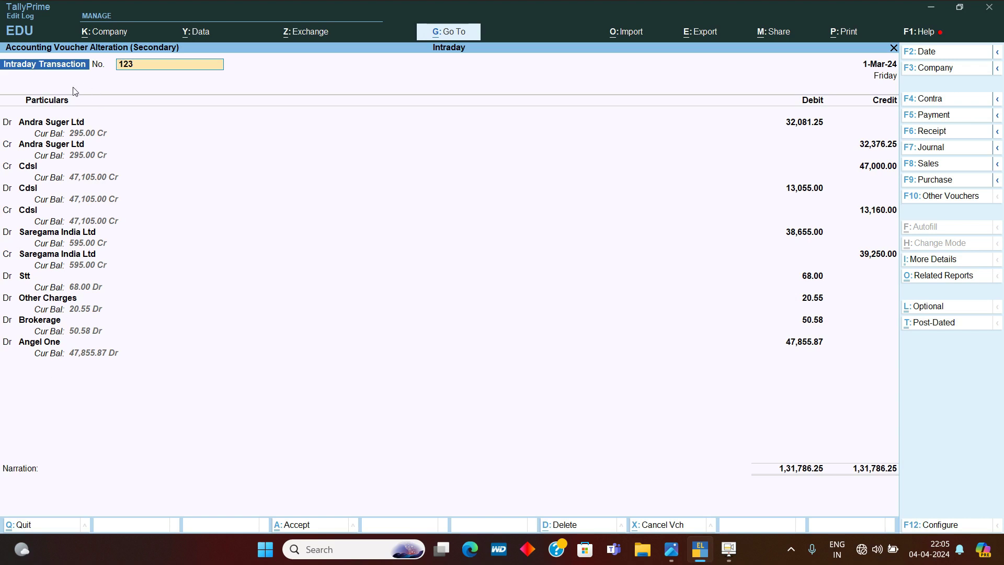
# Leave the voucher and open the Andra Suger Ltd ledger from the account books to review its entries.
pyautogui.press('Escape')
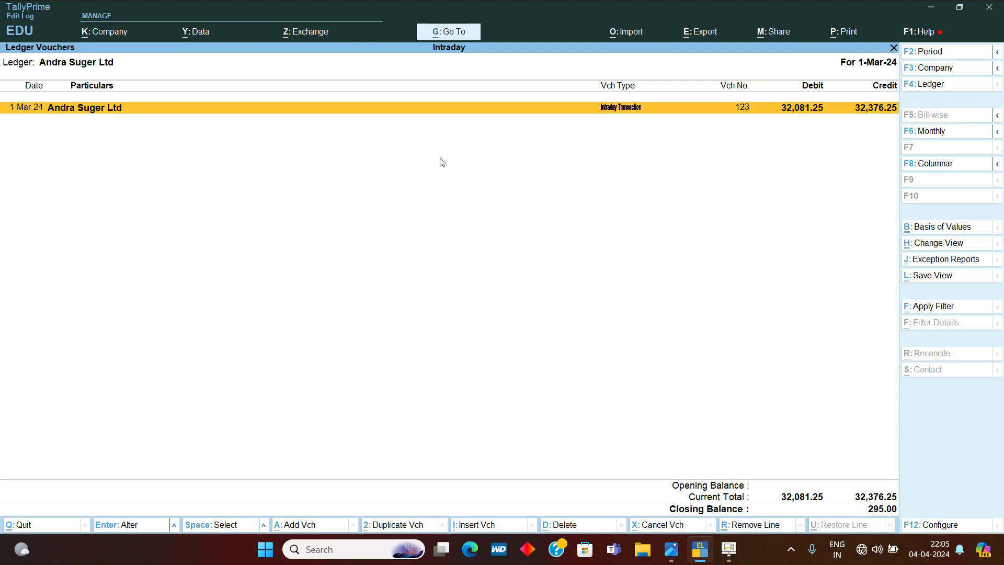
pyautogui.press('Escape')
pyautogui.press('Escape')
pyautogui.press('Escape')
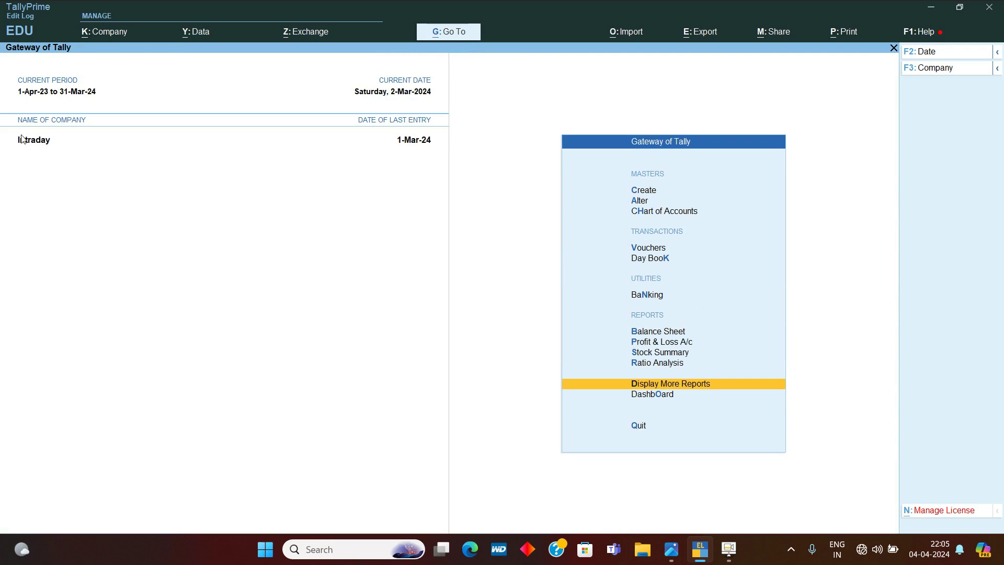
pyautogui.press('Return')
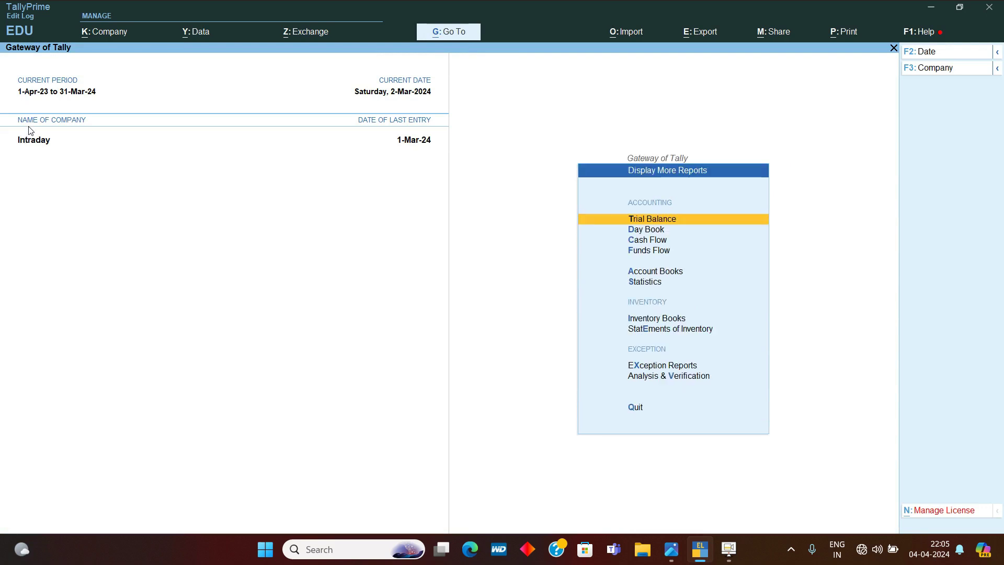
pyautogui.press('a')
pyautogui.press('l')
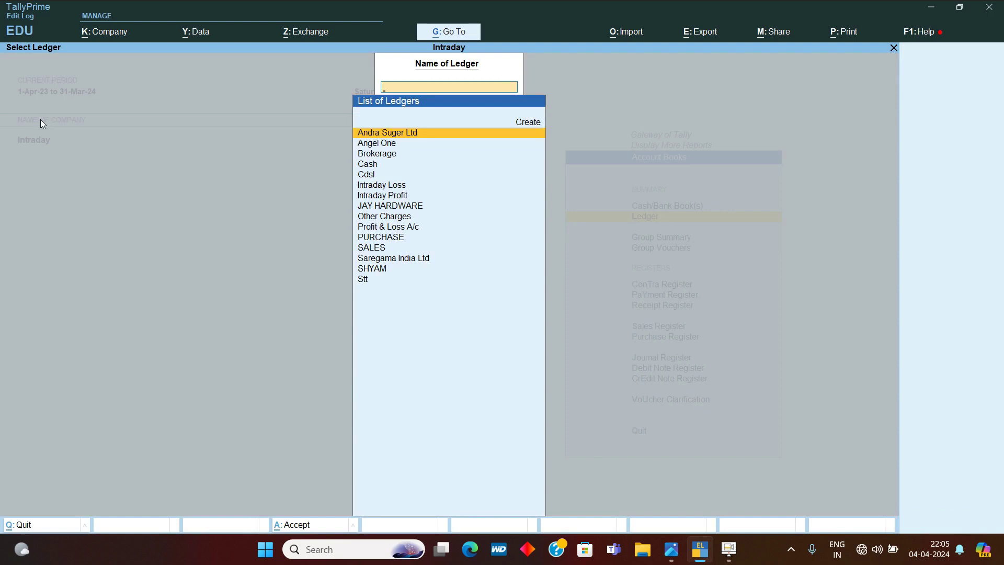
pyautogui.press('Return')
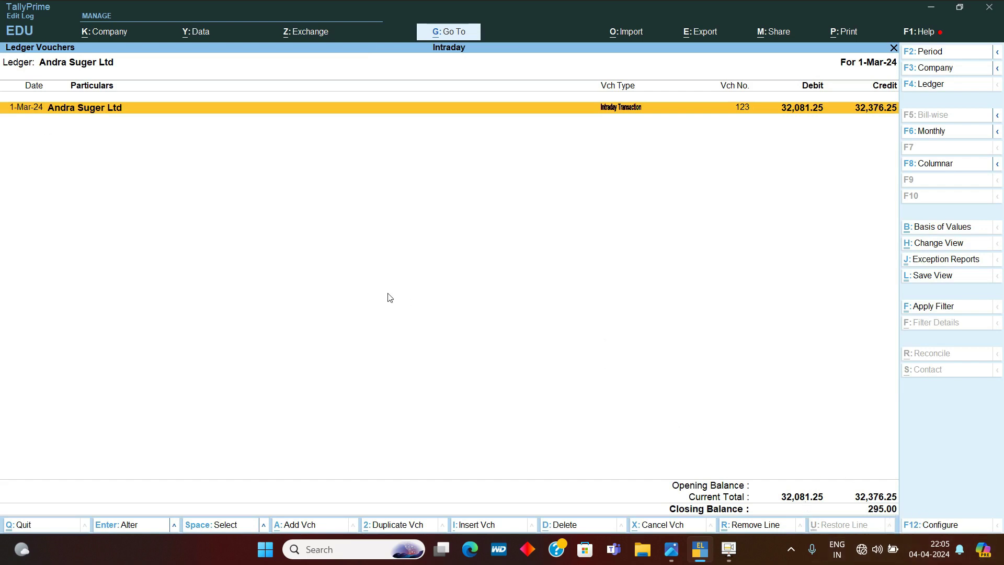
# Add an Intraday Transaction voucher dated 1-Mar-24, leave its number blank, and debit Andra Suger Ltd with 295.
pyautogui.hotkey('alt', 'a')
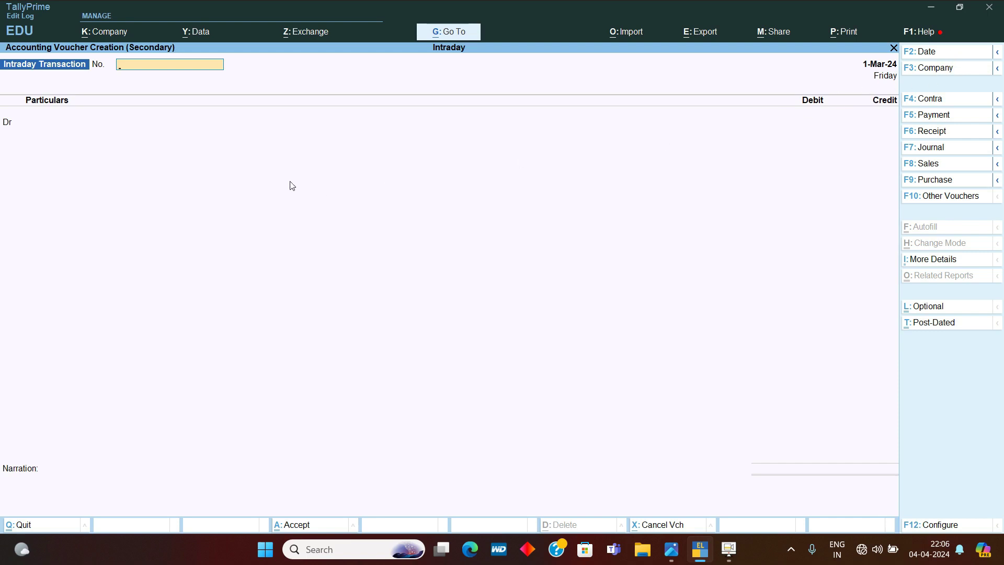
pyautogui.press('Return')
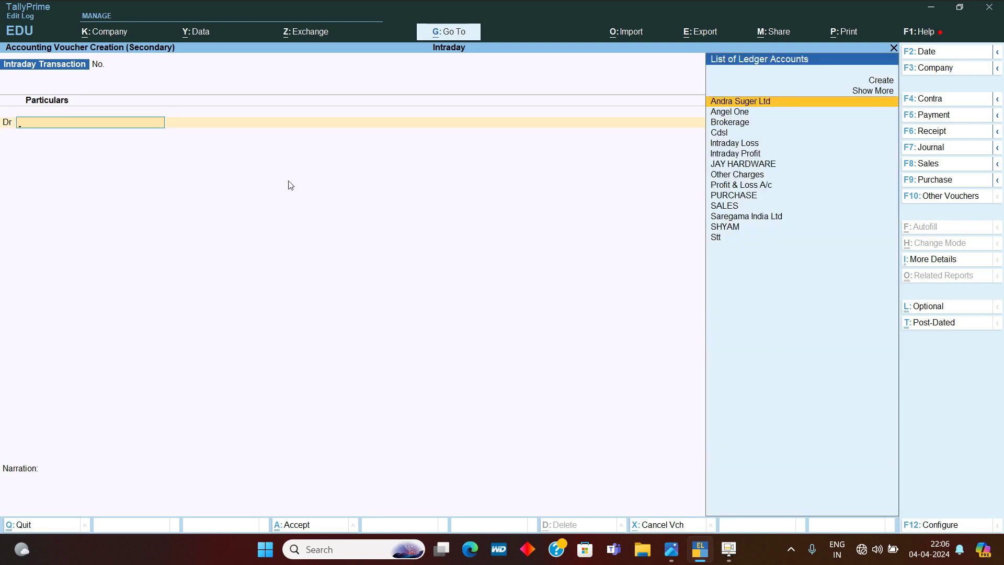
pyautogui.write('And')
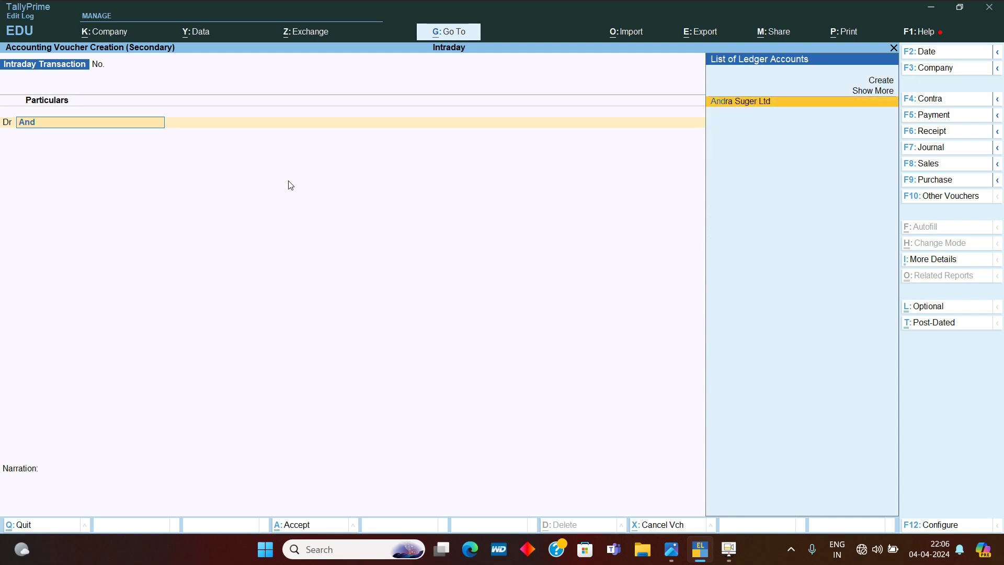
pyautogui.press('Return')
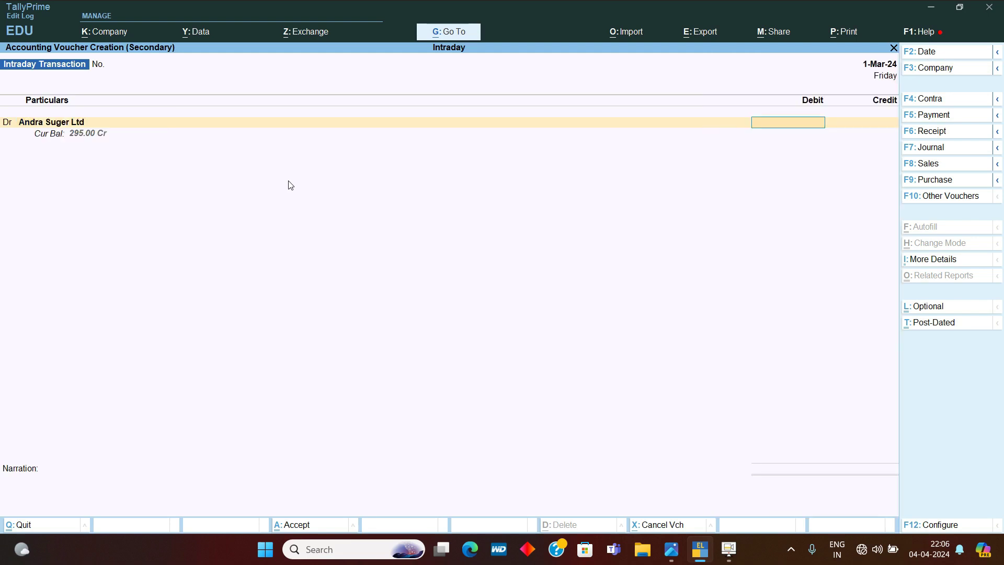
pyautogui.write('295')
pyautogui.press('Return')
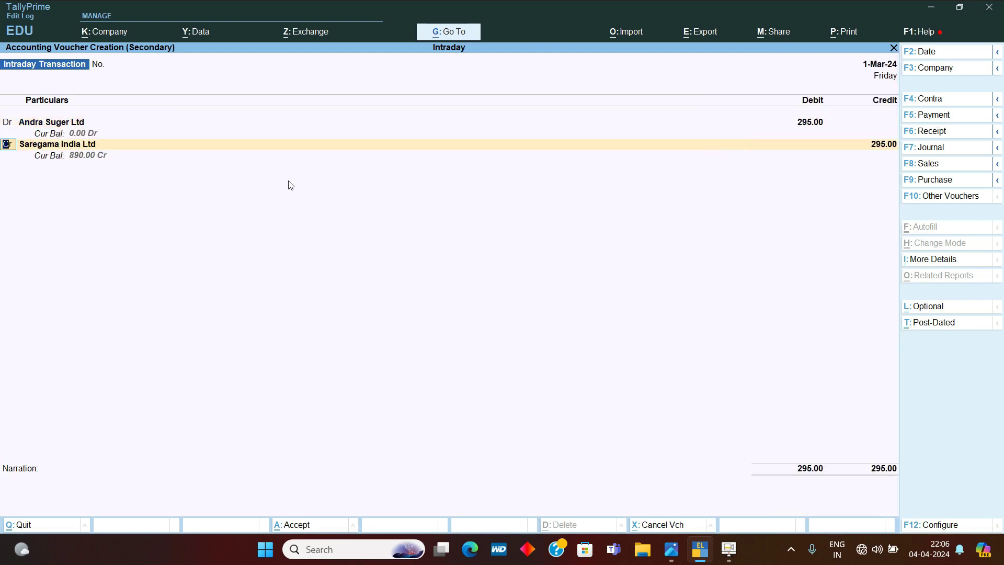
# Credit Intraday Profit with 295 as the balancing line of the Andra Suger Ltd voucher and save the voucher.
pyautogui.press('a')
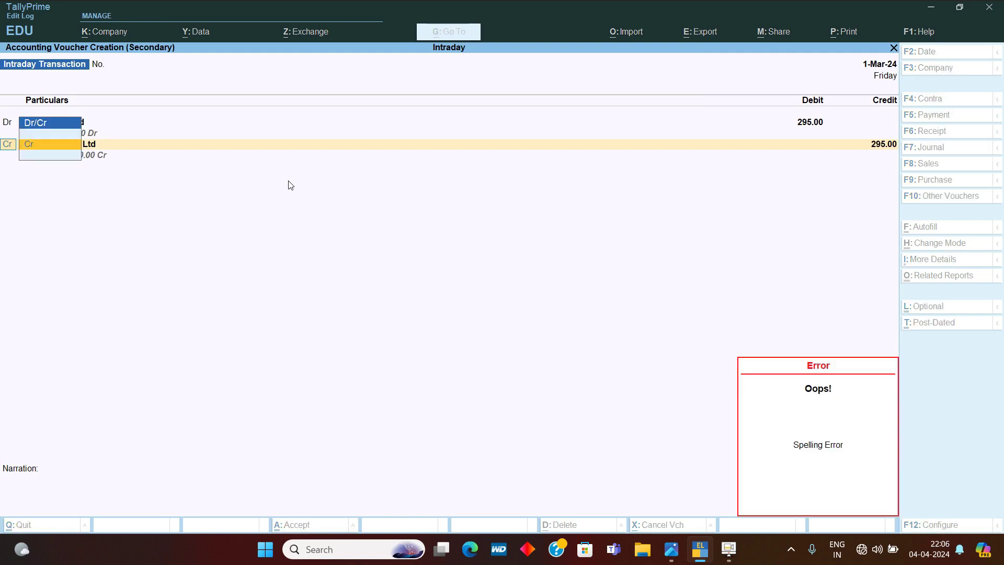
pyautogui.press('Return')
pyautogui.write('Ind')
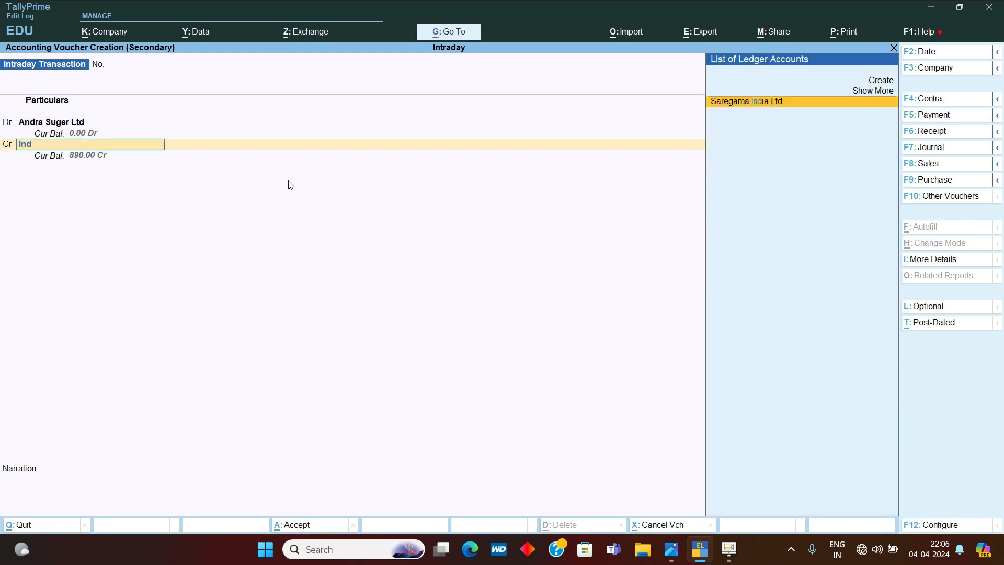
pyautogui.press('BackSpace')
pyautogui.press('Down')
pyautogui.press('Return')
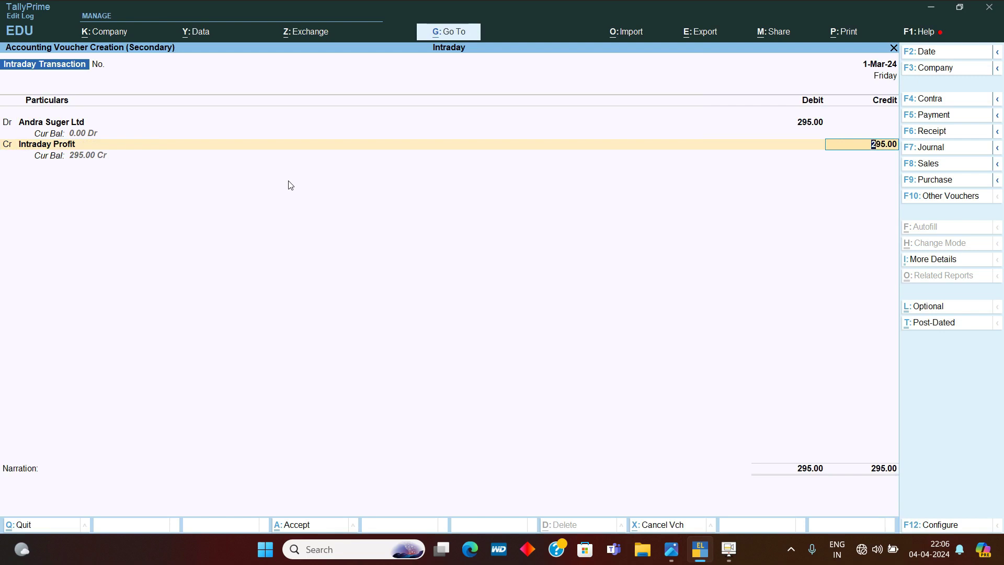
pyautogui.press('Return')
pyautogui.press('Return')
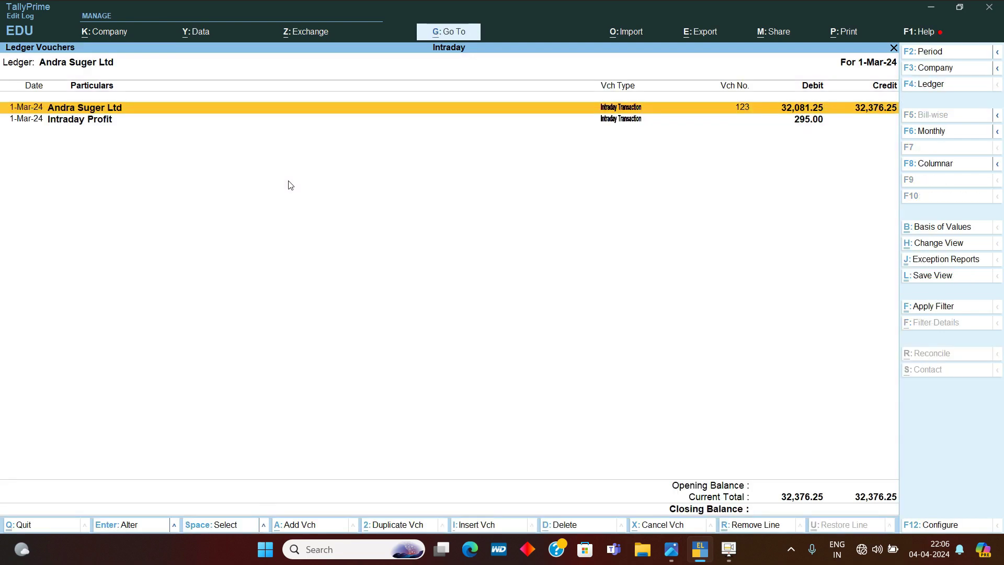
# Leave the Andra Suger Ltd ledger, open the Saregama India Ltd ledger to review its closing balance, and exit it.
pyautogui.press('Escape')
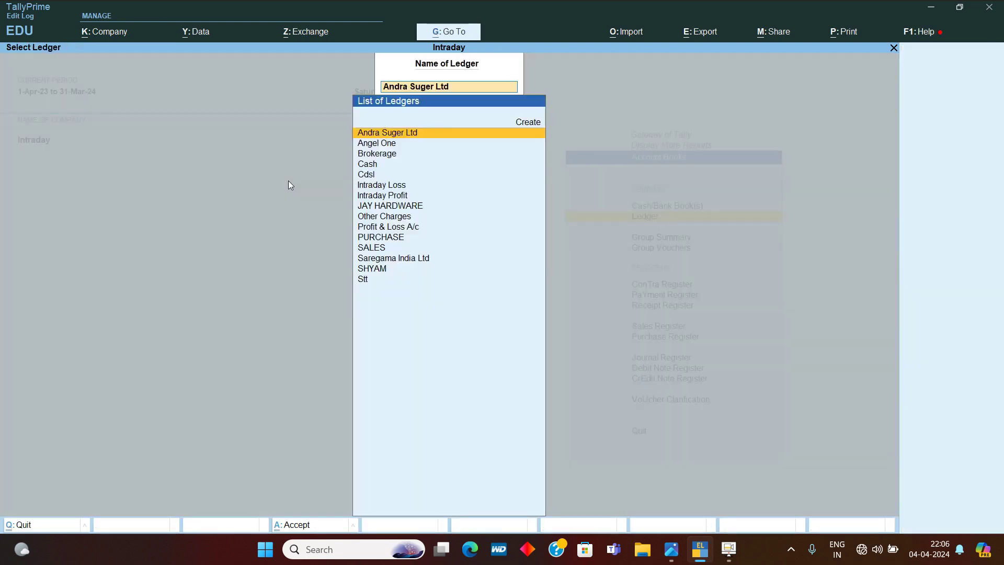
pyautogui.write('Sa')
pyautogui.press('Down')
pyautogui.press('Down')
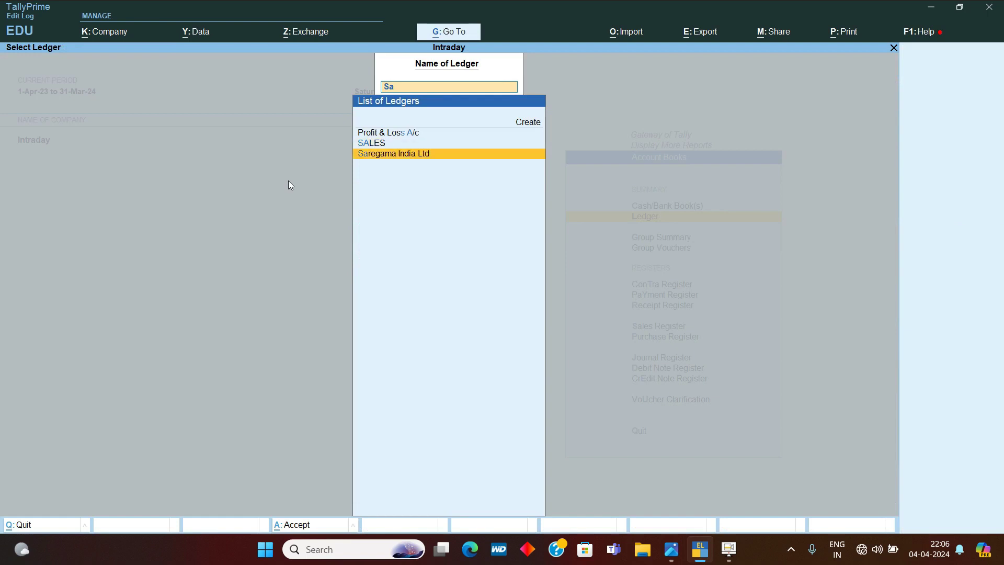
pyautogui.press('Return')
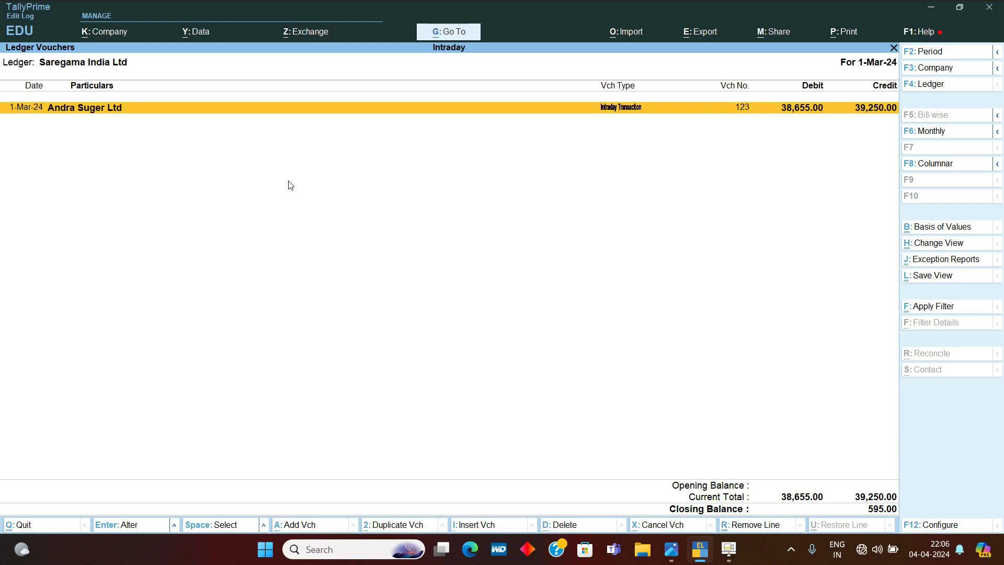
pyautogui.press('Escape')
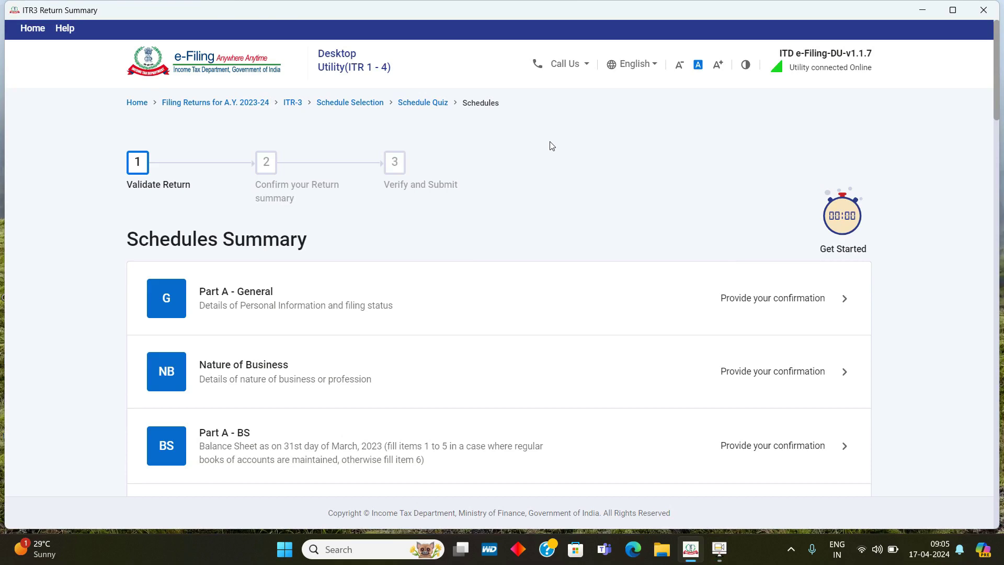
# In the ITR-3 e-Filing utility, open Part A - Trading Account and expand item 12, Gross Profit / Loss from Business / Profession.
pyautogui.scroll(-3, 485, 217)
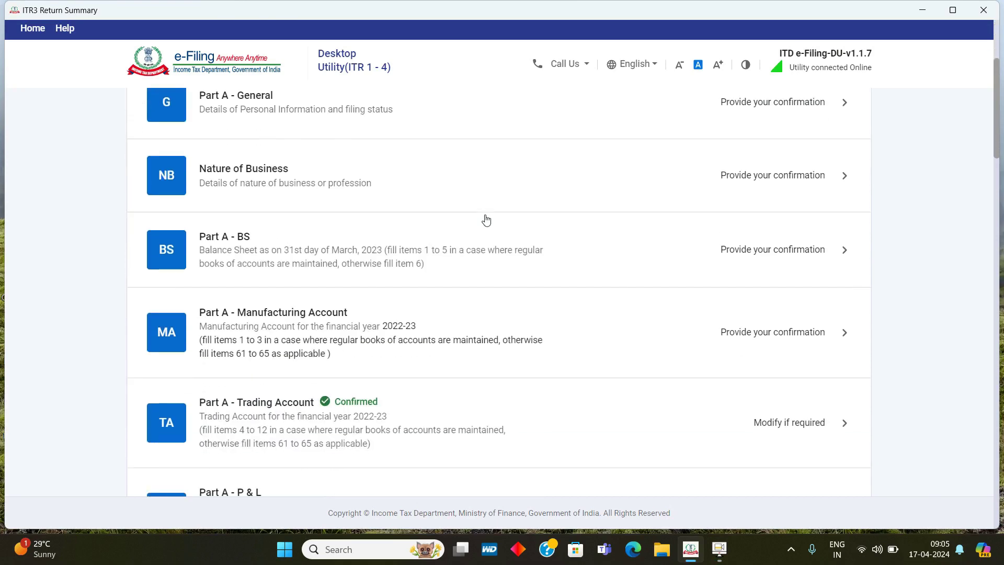
pyautogui.click(295, 410)
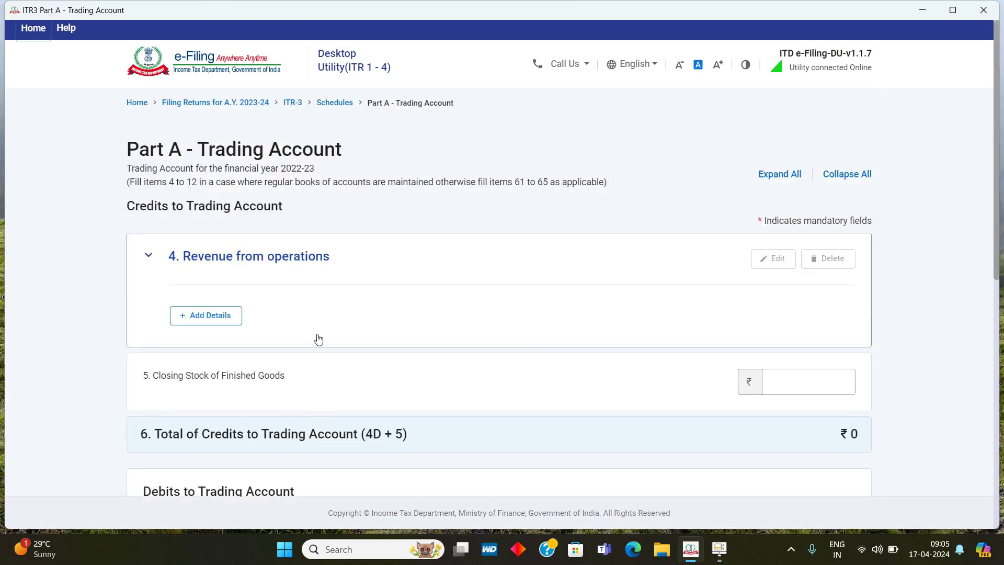
pyautogui.scroll(-3, 347, 333)
pyautogui.scroll(-6, 348, 333)
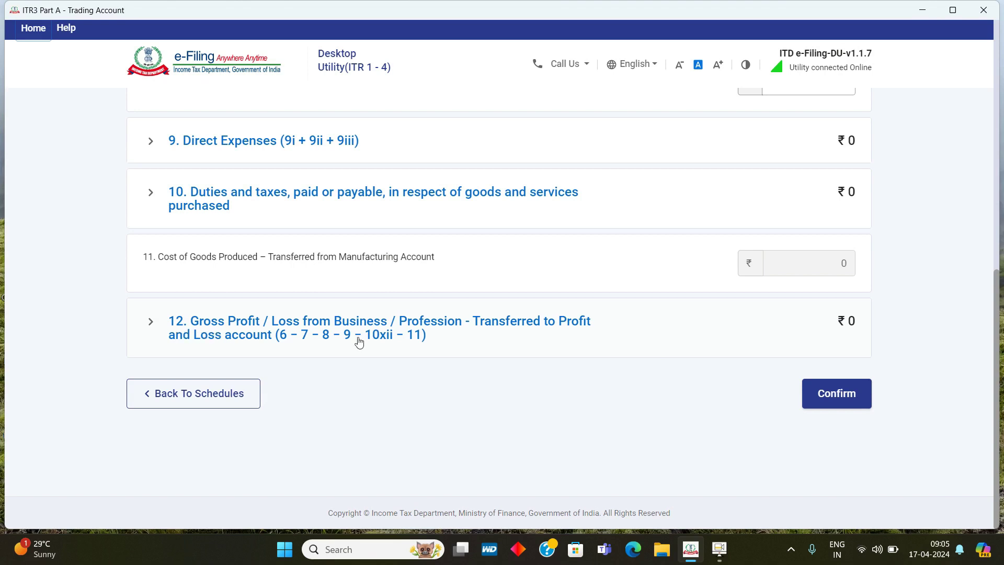
pyautogui.click(429, 336)
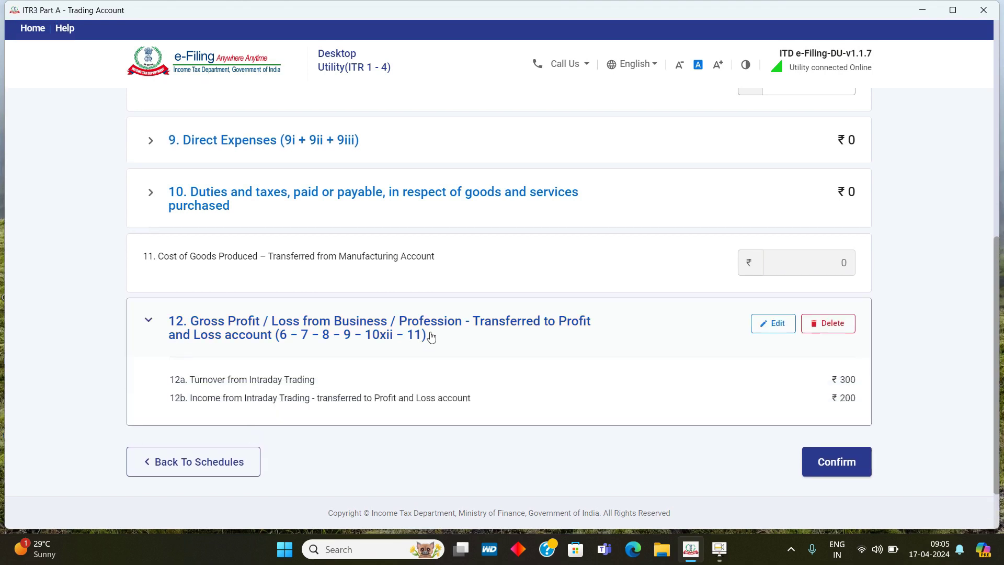
# Edit item 12, save turnover from intraday trading as 300 and income as 200, and confirm the Trading Account schedule.
pyautogui.click(781, 328)
pyautogui.scroll(-2, 596, 363)
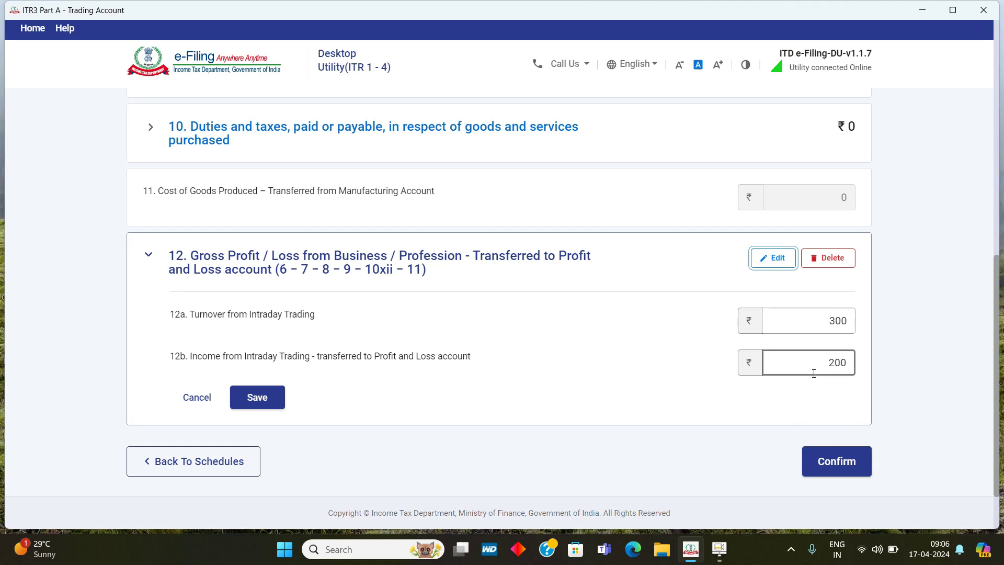
pyautogui.click(271, 407)
pyautogui.click(840, 397)
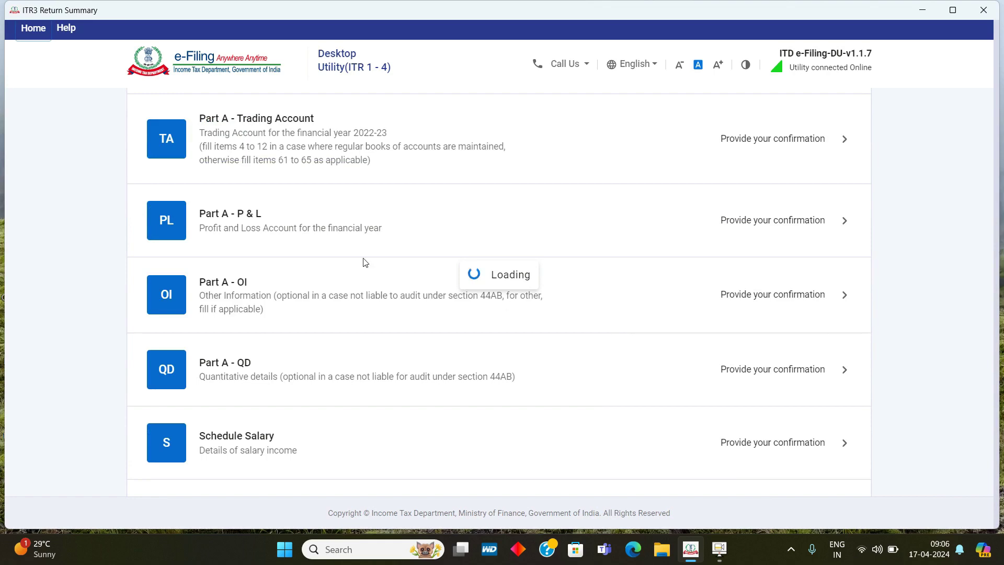
# Open the Part A - P & L schedule and review the profit transferred from the Trading Account and the net profit before taxes.
pyautogui.scroll(-3, 276, 394)
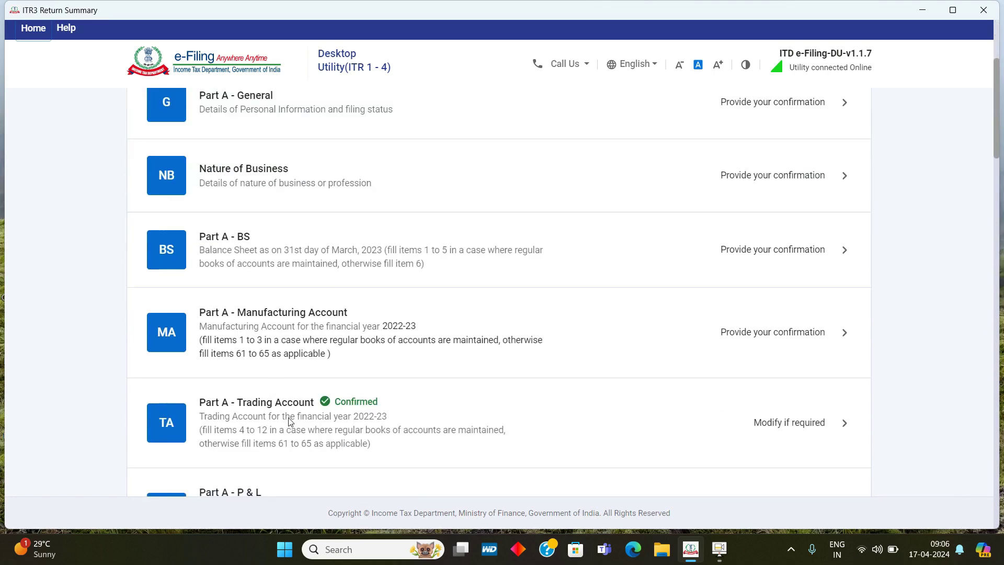
pyautogui.scroll(-3, 290, 422)
pyautogui.click(332, 312)
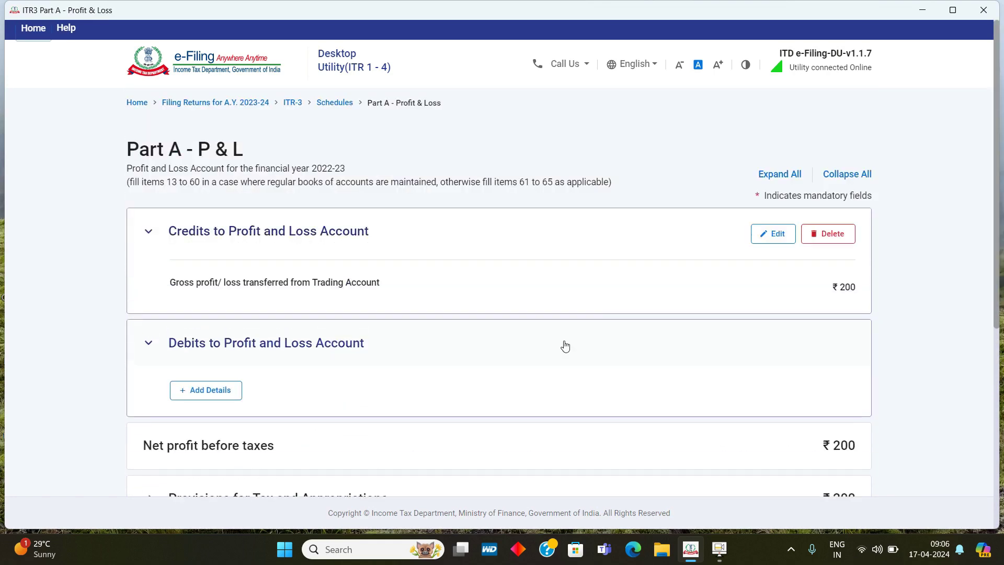
pyautogui.scroll(-3, 564, 346)
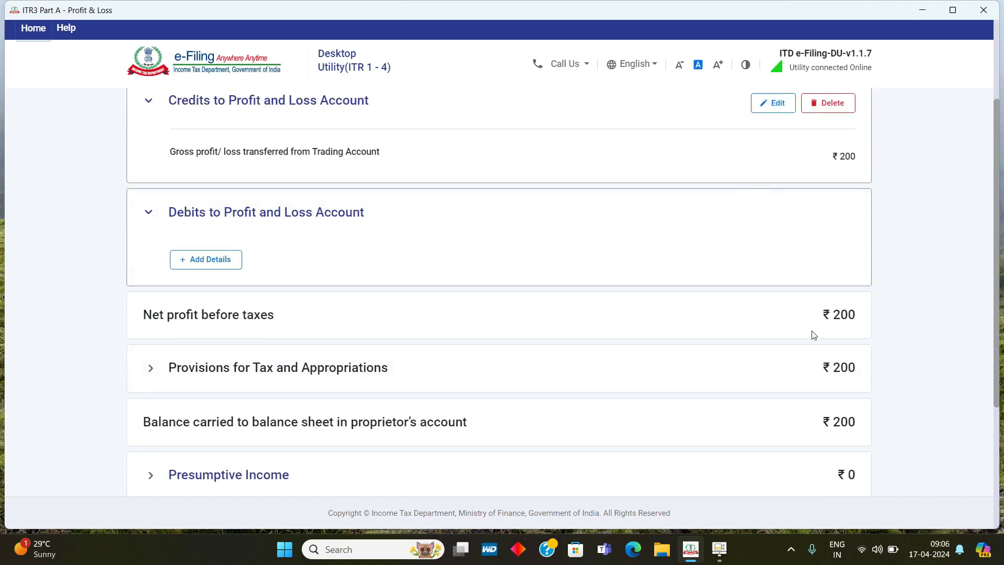
pyautogui.scroll(-4, 813, 335)
pyautogui.scroll(5, 594, 303)
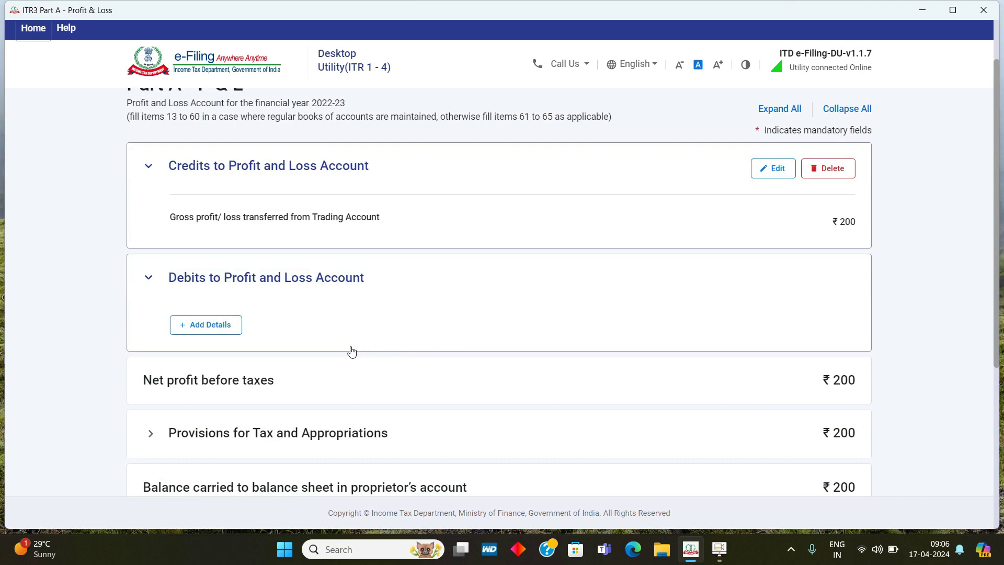
# Open the details form for Debits to Profit and Loss Account, continue to page 2, and open item 46, Other expenses, for entry.
pyautogui.click(208, 332)
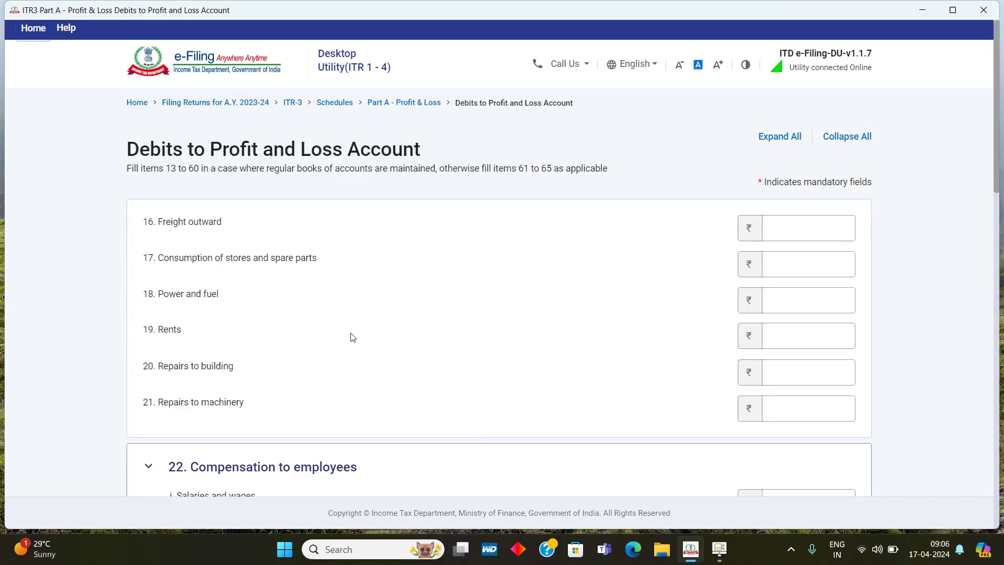
pyautogui.scroll(-10, 350, 337)
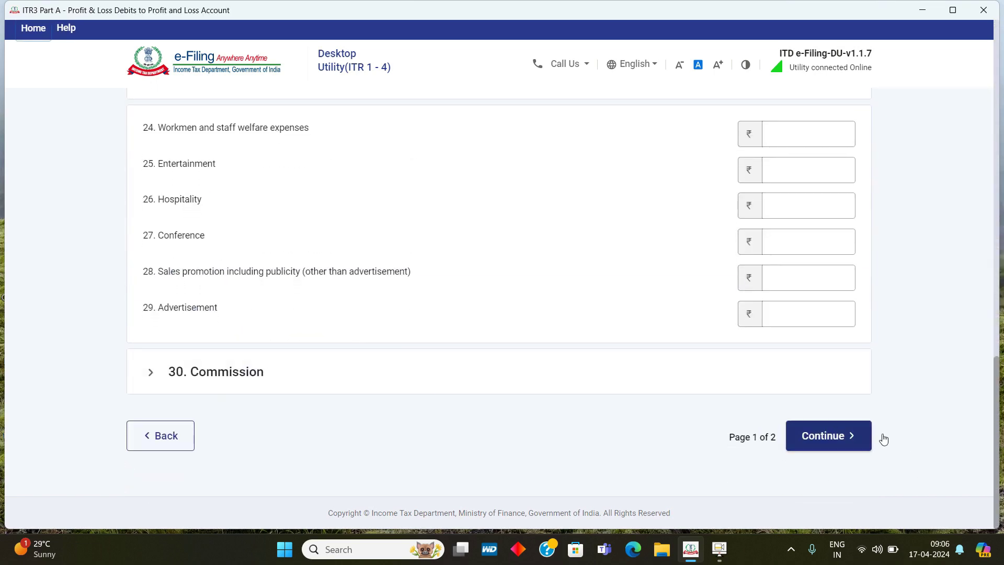
pyautogui.click(805, 436)
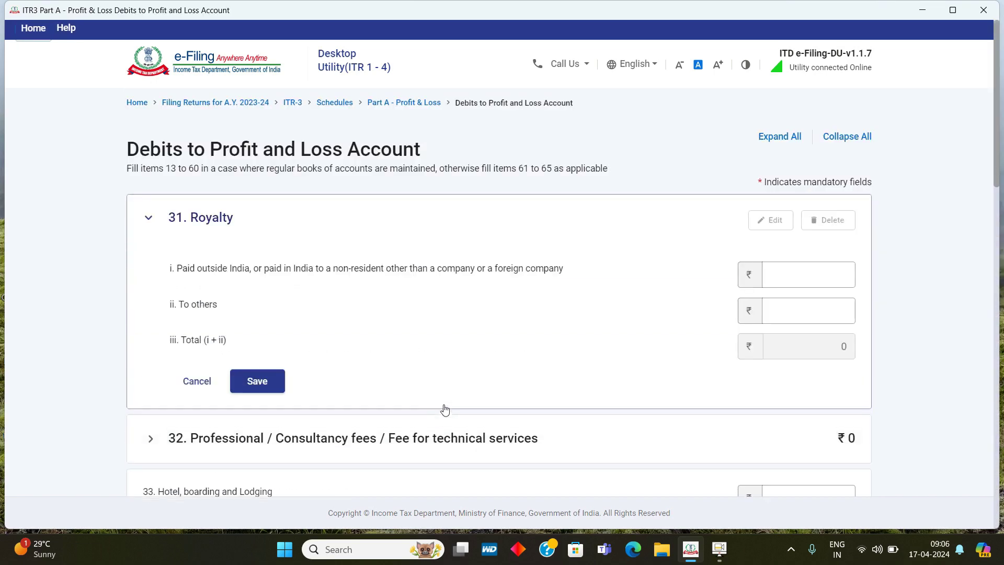
pyautogui.scroll(-12, 442, 409)
pyautogui.scroll(-3, 444, 410)
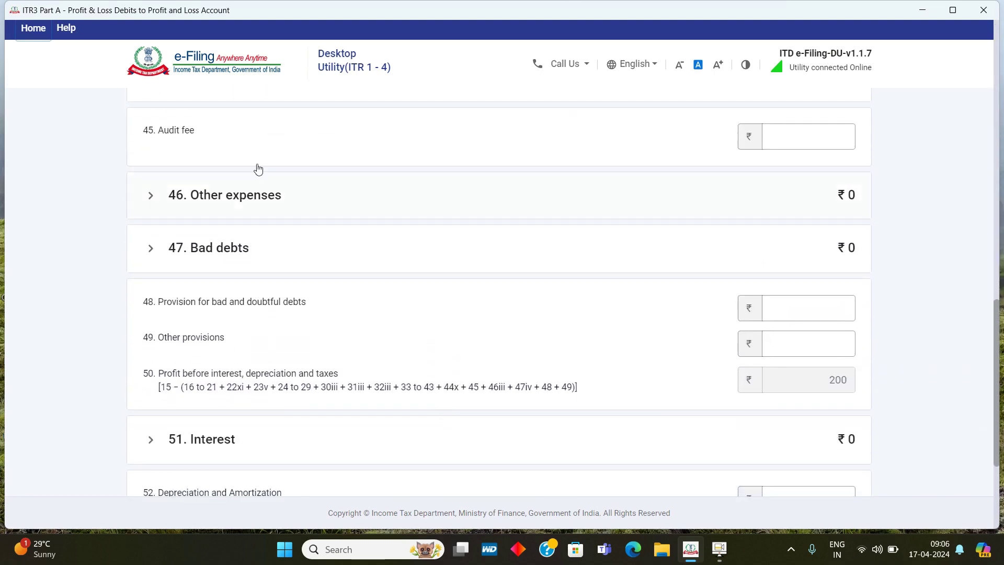
pyautogui.click(253, 201)
pyautogui.click(305, 272)
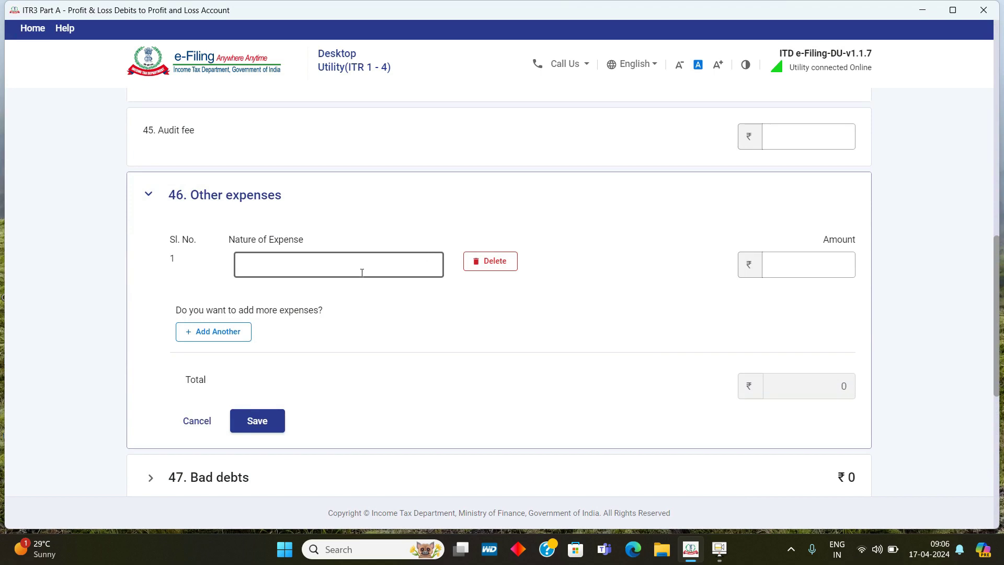
# Review the provisions, interest, depreciation and net profit items below Other expenses, and return to the previous page.
pyautogui.scroll(-5, 546, 379)
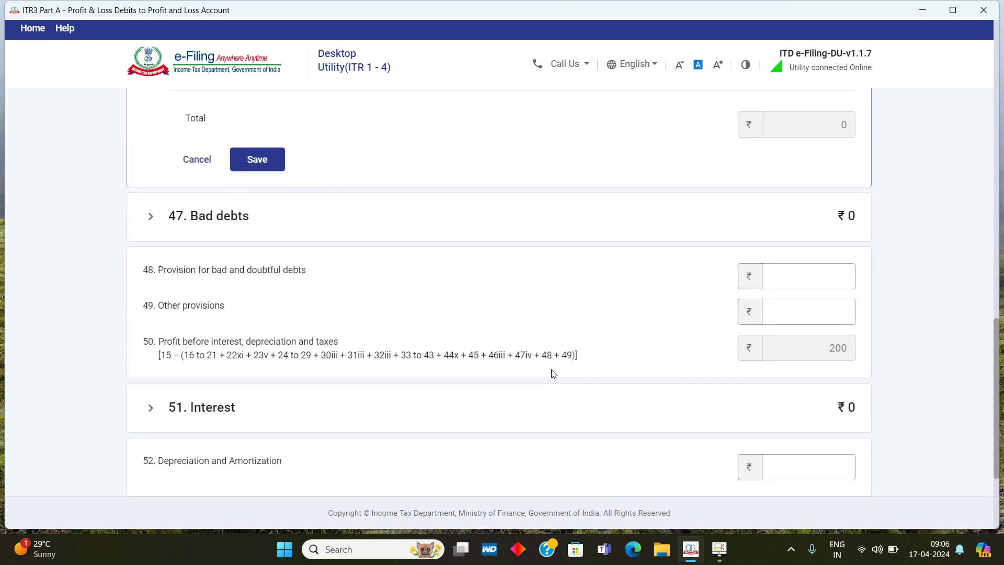
pyautogui.scroll(-3, 552, 373)
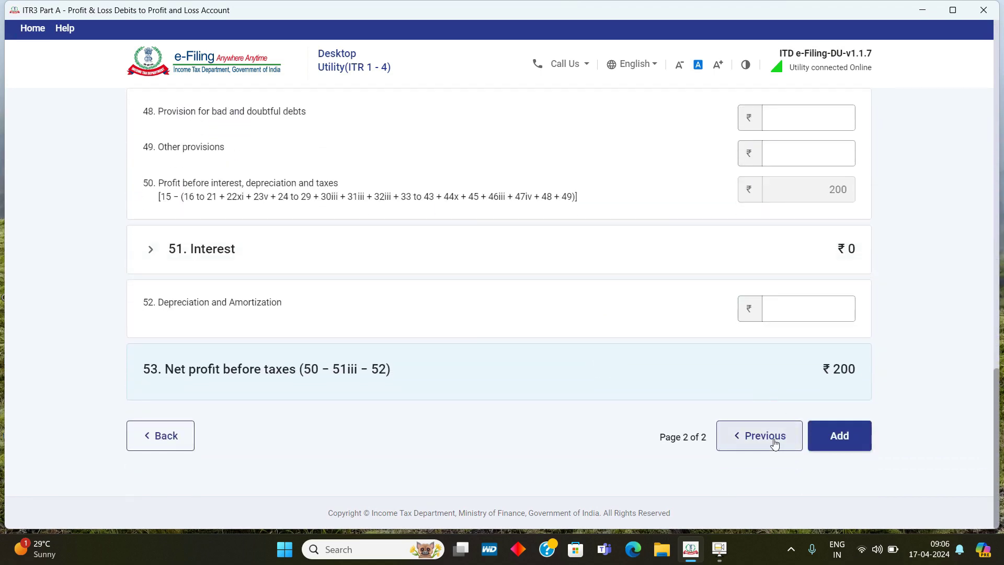
pyautogui.click(775, 443)
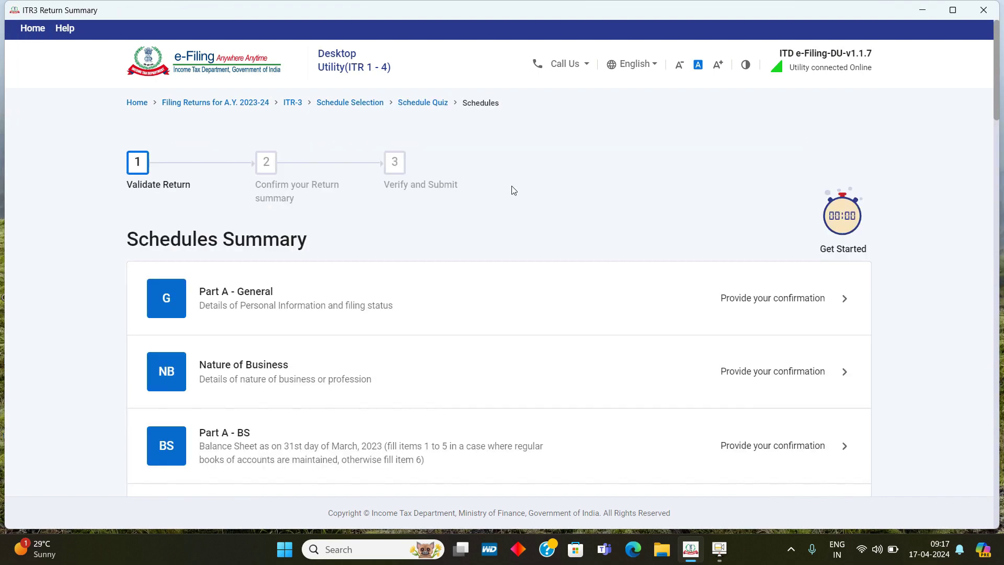
# Open Schedule BP from the schedules summary and examine the profit, additions and deductions fields under section B, Speculative business.
pyautogui.scroll(-10, 512, 189)
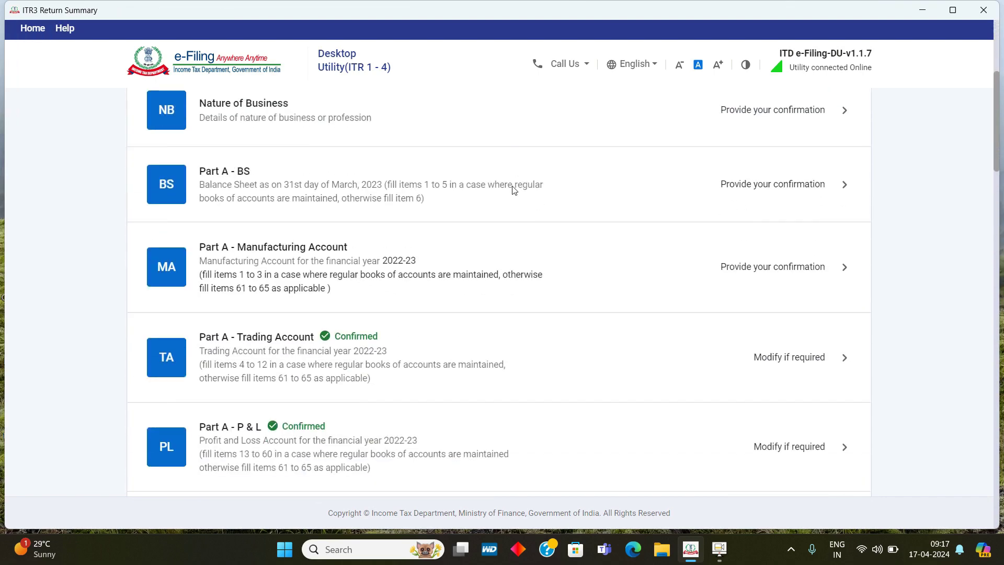
pyautogui.scroll(-1, 331, 331)
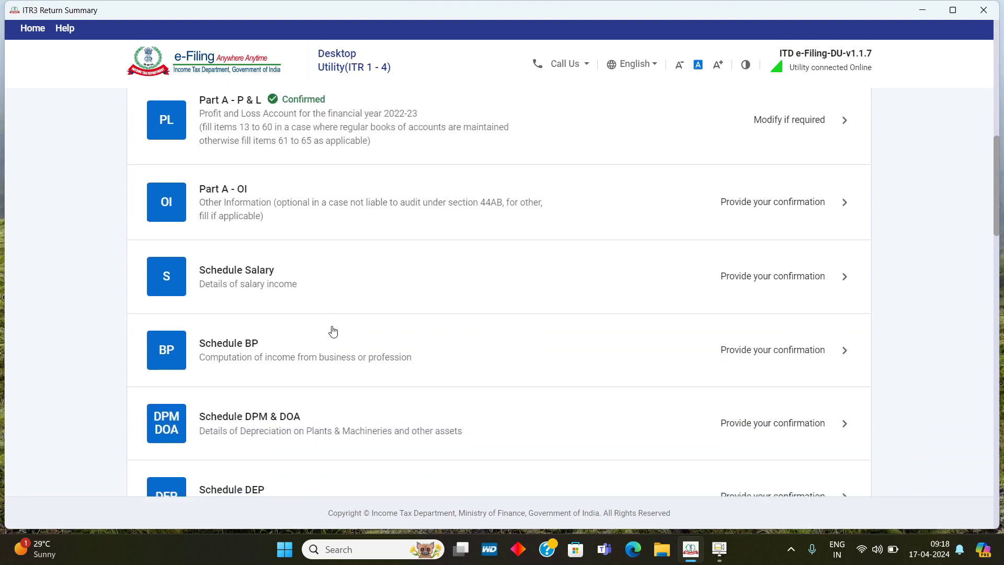
pyautogui.click(251, 351)
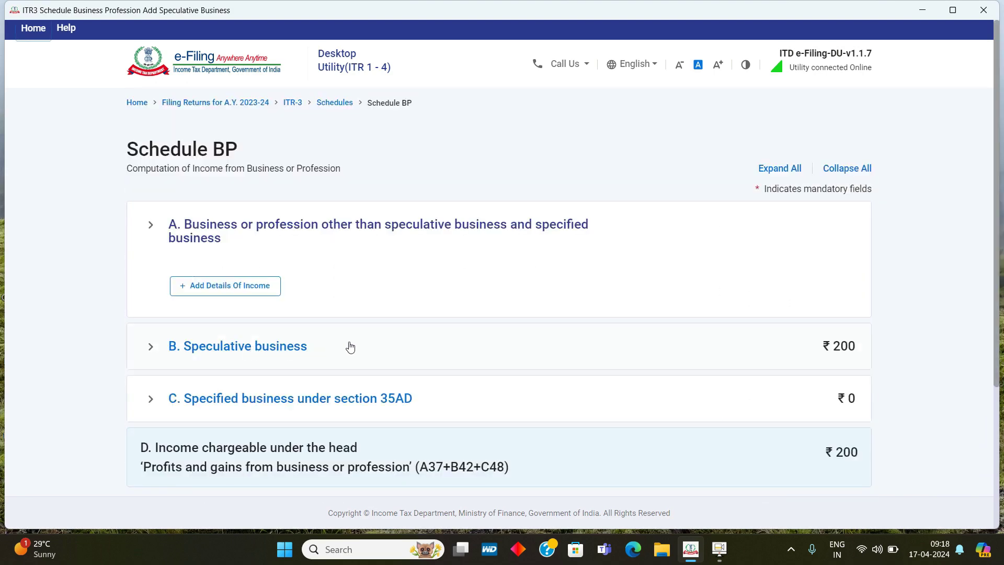
pyautogui.click(256, 358)
pyautogui.scroll(-2, 486, 365)
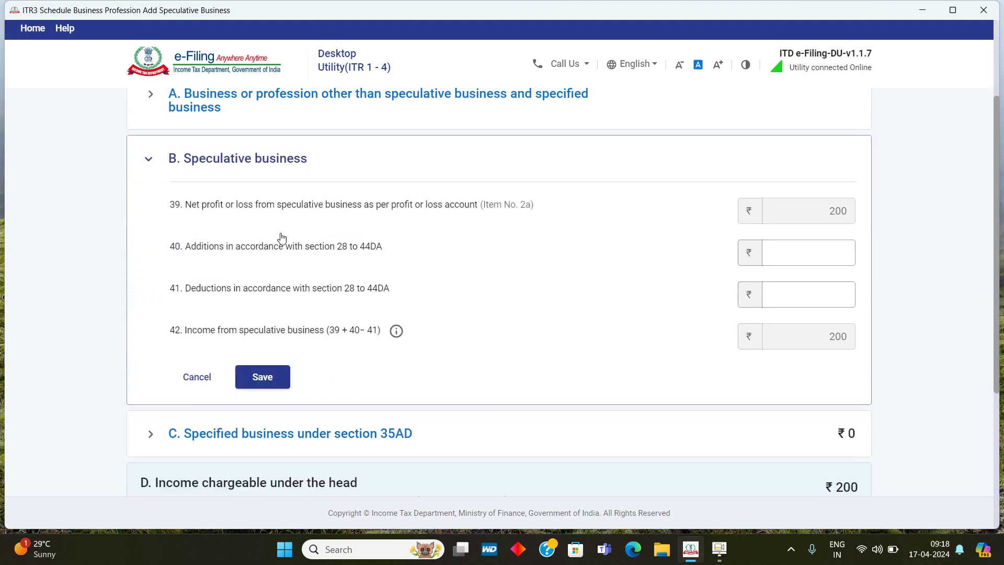
pyautogui.click(764, 248)
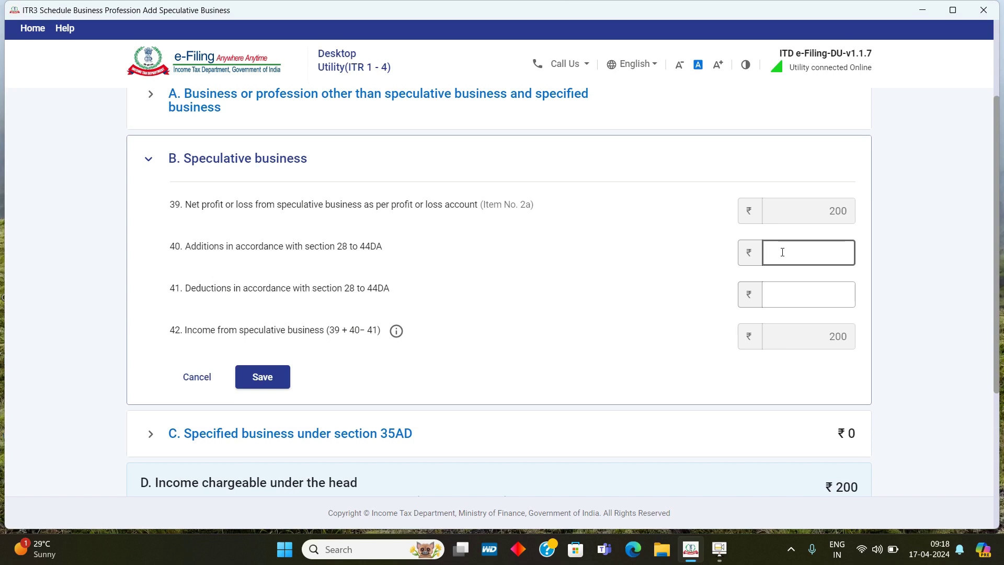
pyautogui.click(817, 293)
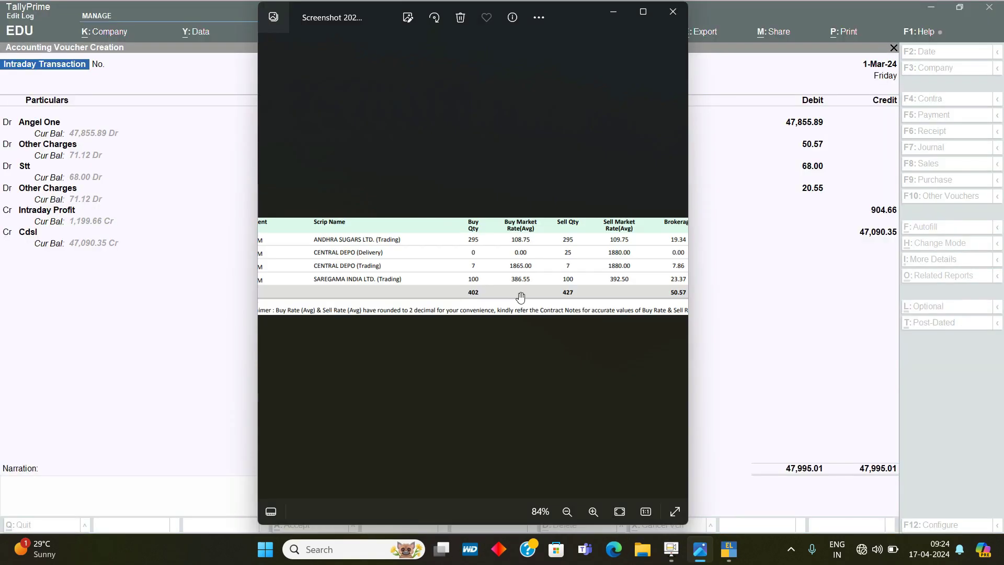
# Compare the net-basis voucher's Angel One, charges and Stt lines with the statement totals in the Photos screenshot, returning to TallyPrime.
pyautogui.moveTo(430, 258); pyautogui.dragTo(462, 262)
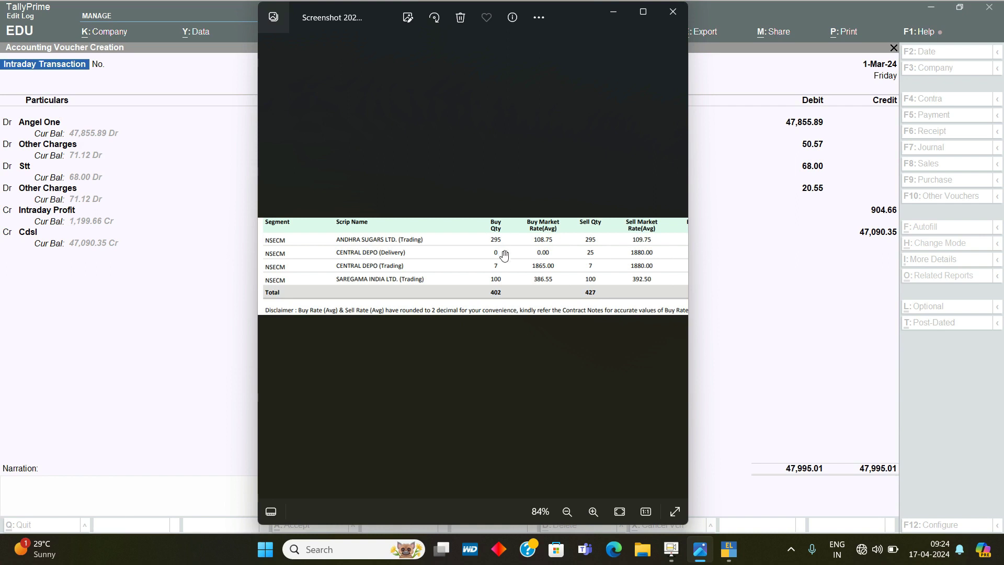
pyautogui.moveTo(504, 255); pyautogui.dragTo(332, 253)
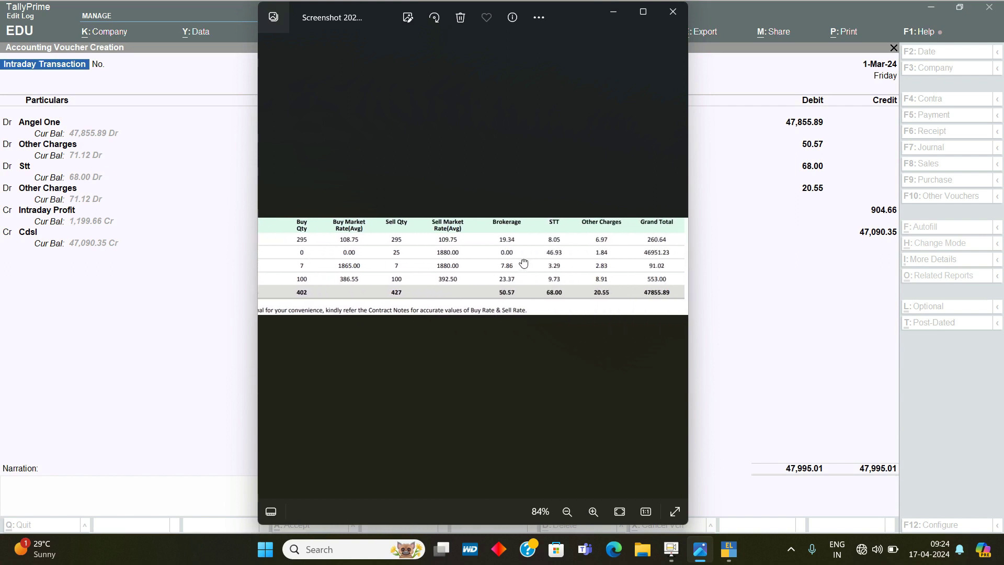
pyautogui.moveTo(522, 262); pyautogui.dragTo(390, 260)
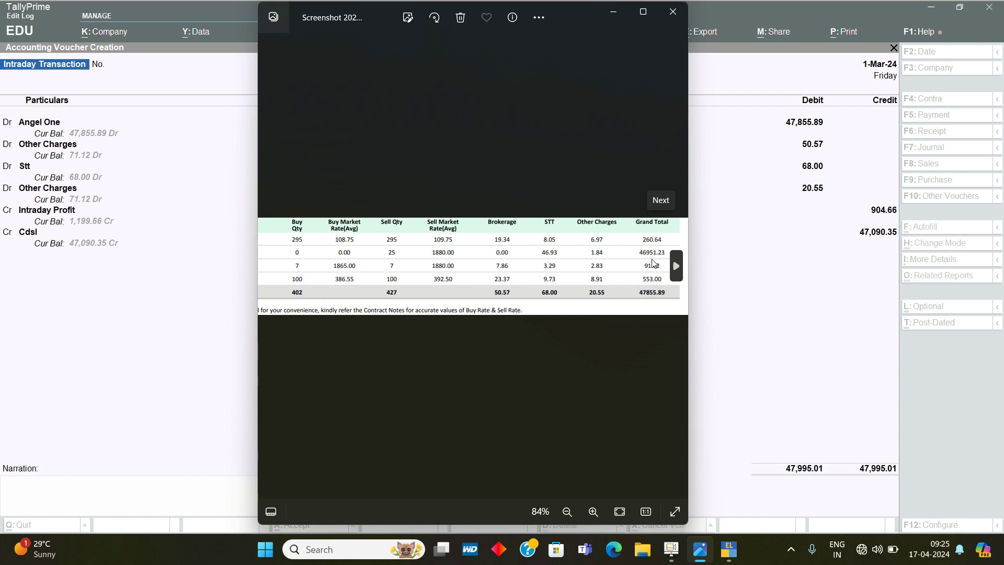
pyautogui.click(240, 14)
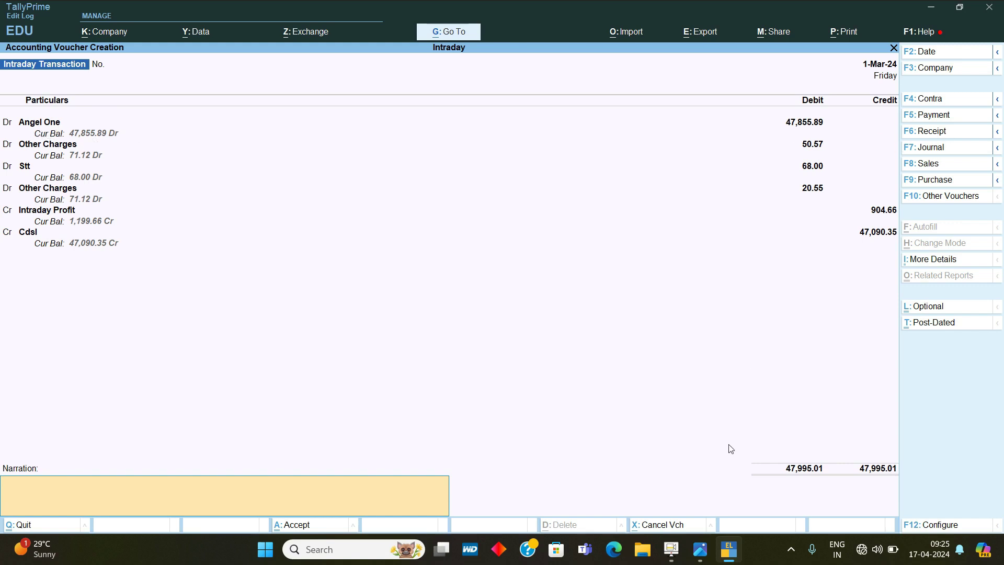
pyautogui.click(702, 549)
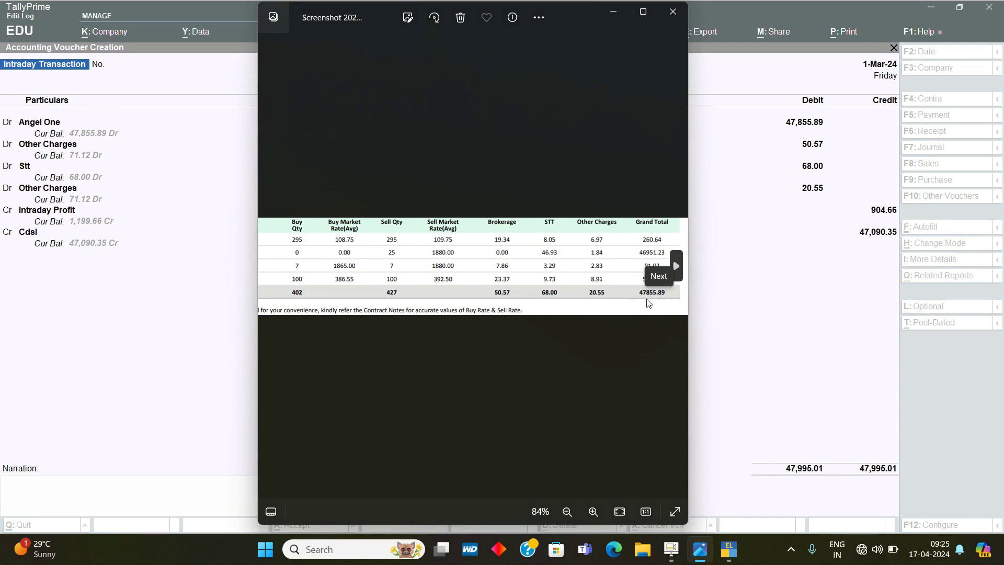
pyautogui.click(735, 5)
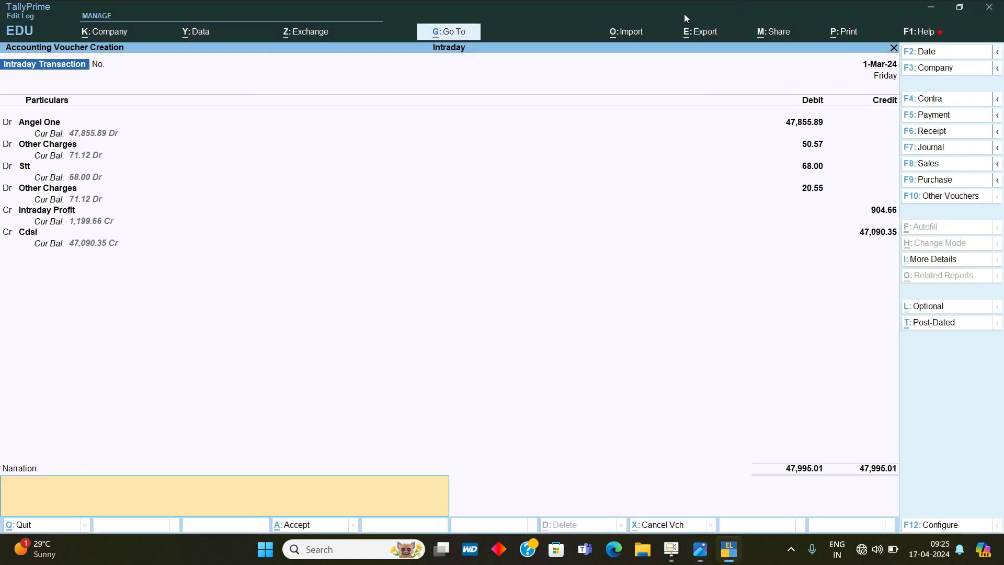